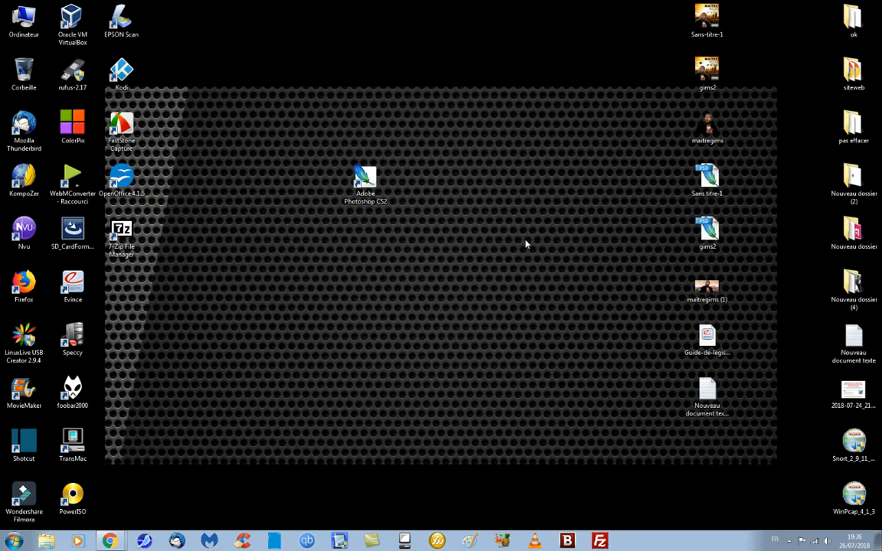
Preview the Sans-titre-1 cover image from the desktop in Visionneuse de photos Windows, and close the viewer
{"action": "right_click", "coordinate": [707, 23]}
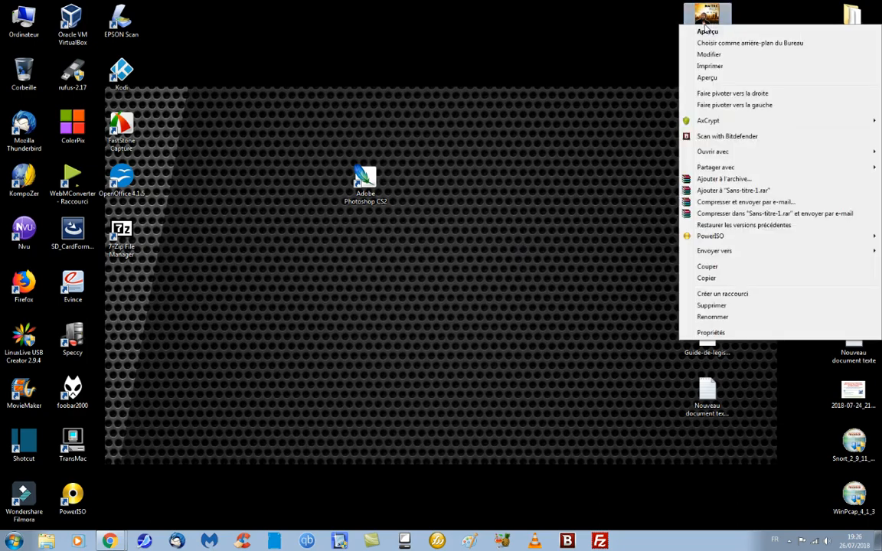
{"action": "mouse_move", "coordinate": [720, 152]}
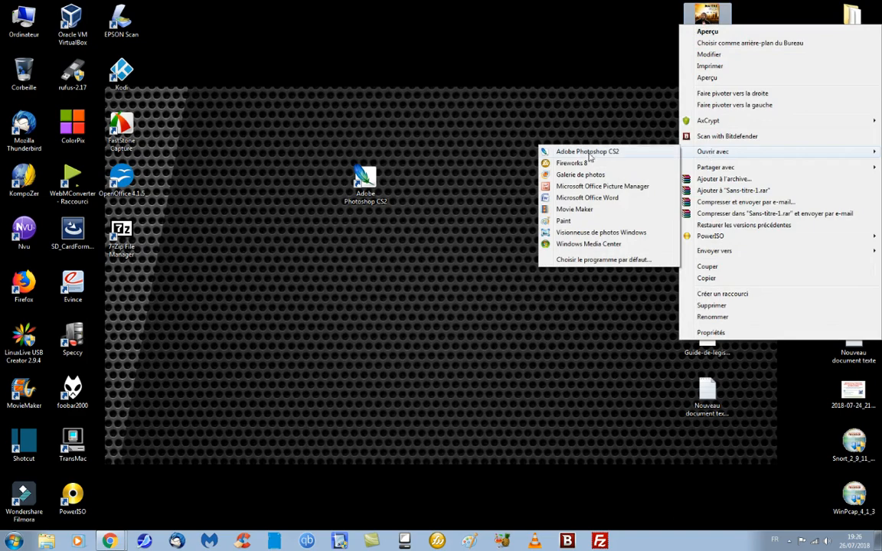
{"action": "left_click", "coordinate": [581, 232]}
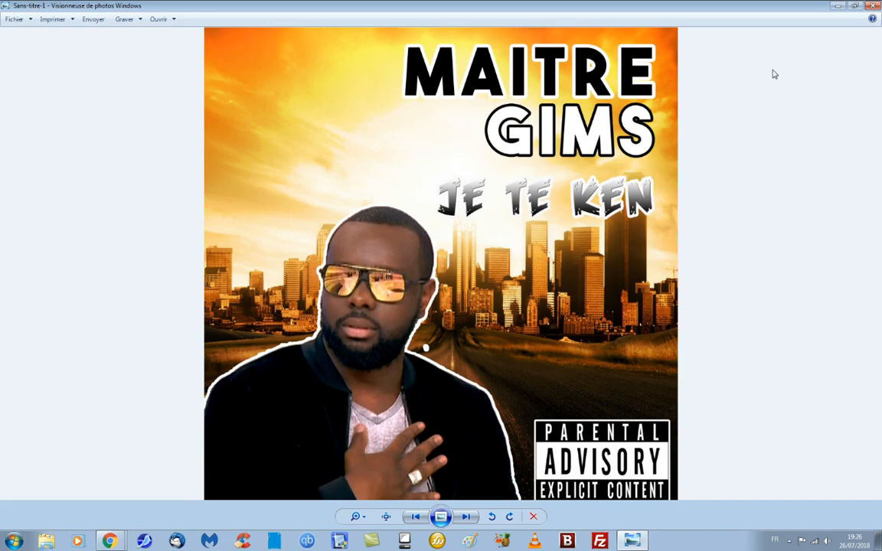
{"action": "left_click", "coordinate": [875, 5]}
Preview the gims2 cover image from the desktop in Visionneuse de photos Windows, and close the viewer
{"action": "right_click", "coordinate": [712, 72]}
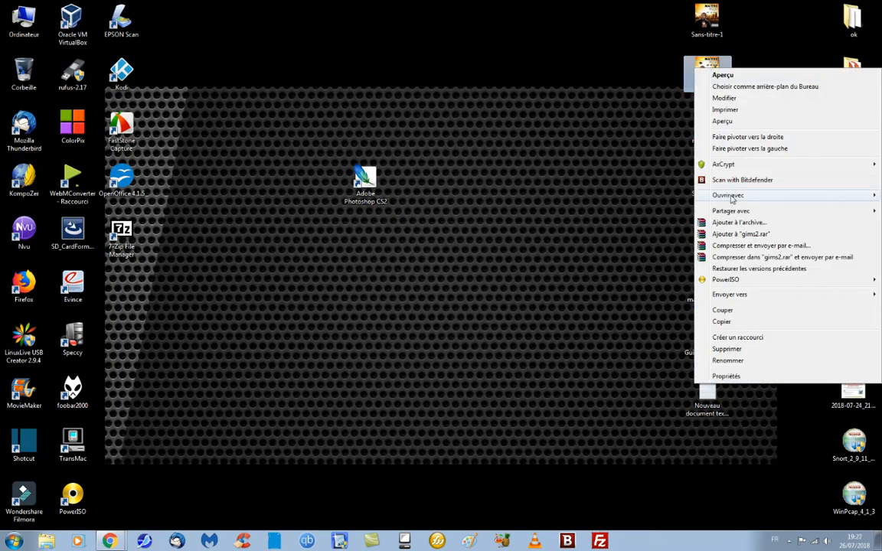
{"action": "mouse_move", "coordinate": [731, 195]}
{"action": "left_click", "coordinate": [605, 264]}
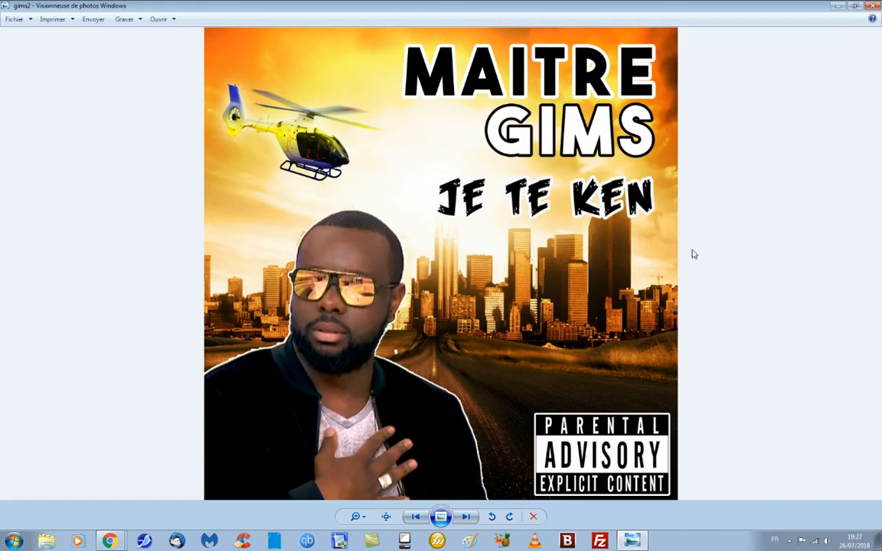
{"action": "left_click", "coordinate": [873, 6]}
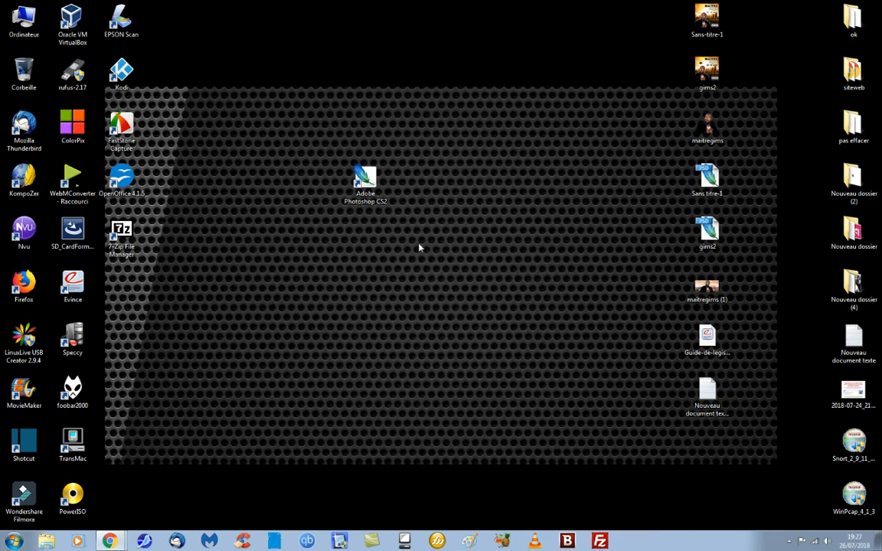
Switch to Chrome and examine the Adobe CS2 download page, including its product table and the legal availability heading, and minimise the browser
{"action": "left_click_drag", "start_coordinate": [310, 153], "coordinate": [421, 230]}
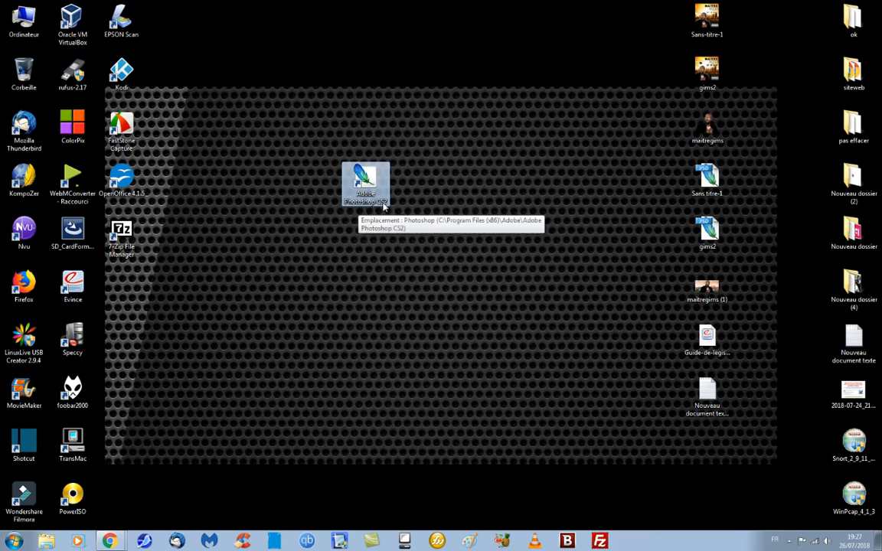
{"action": "left_click", "coordinate": [109, 541]}
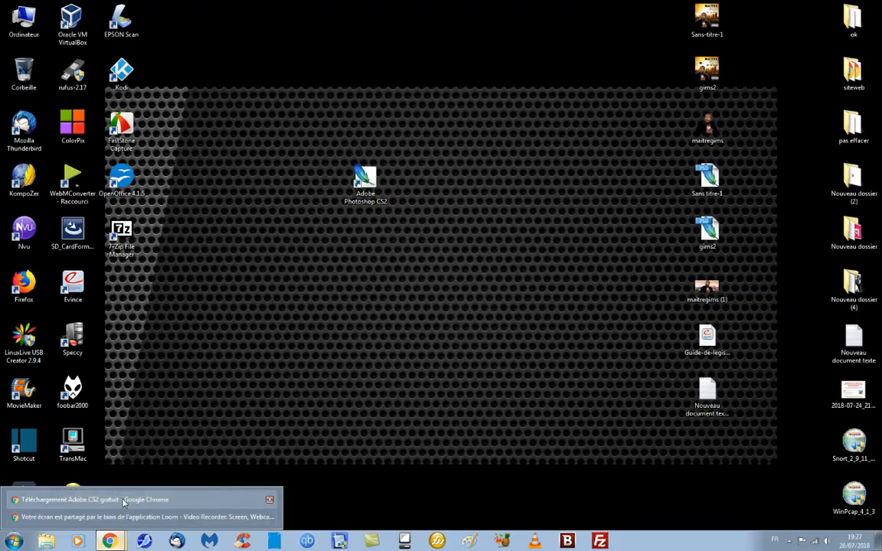
{"action": "left_click", "coordinate": [123, 500]}
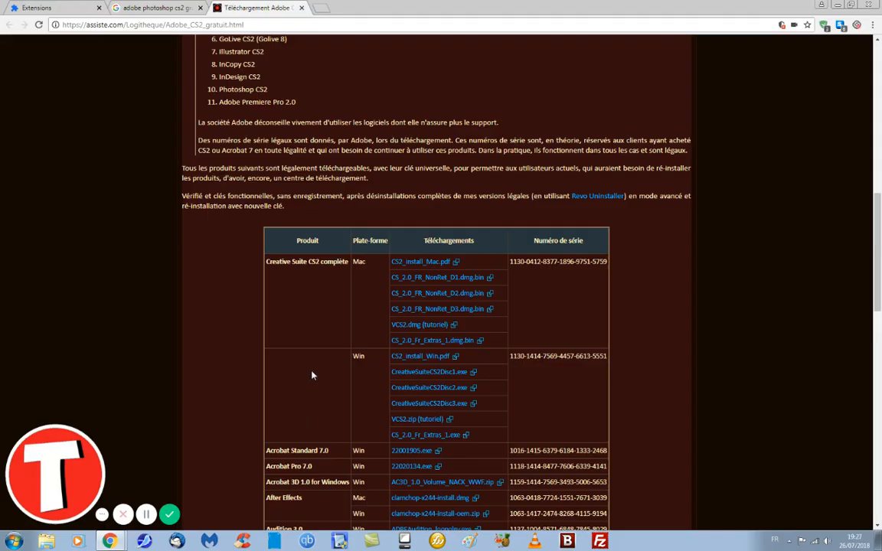
{"action": "scroll", "coordinate": [313, 375], "scroll_direction": "down", "scroll_amount": 3}
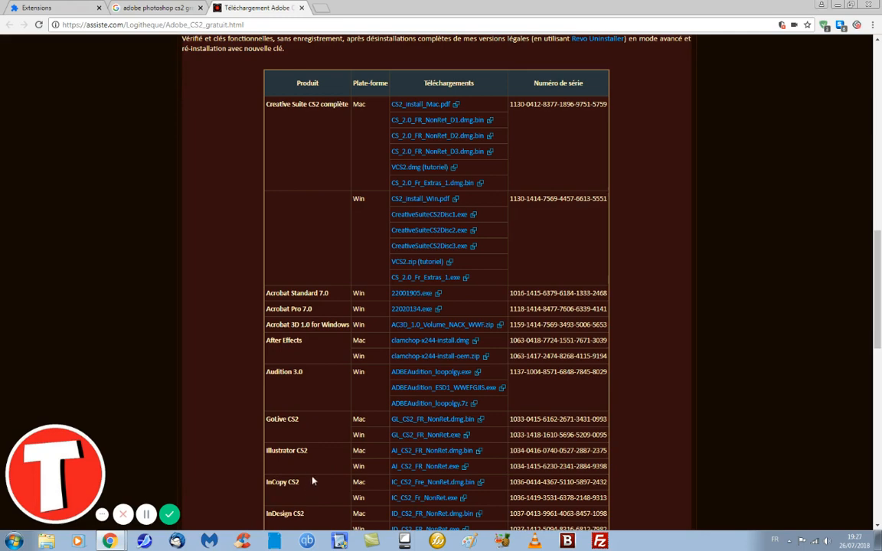
{"action": "scroll", "coordinate": [312, 481], "scroll_direction": "down", "scroll_amount": 2}
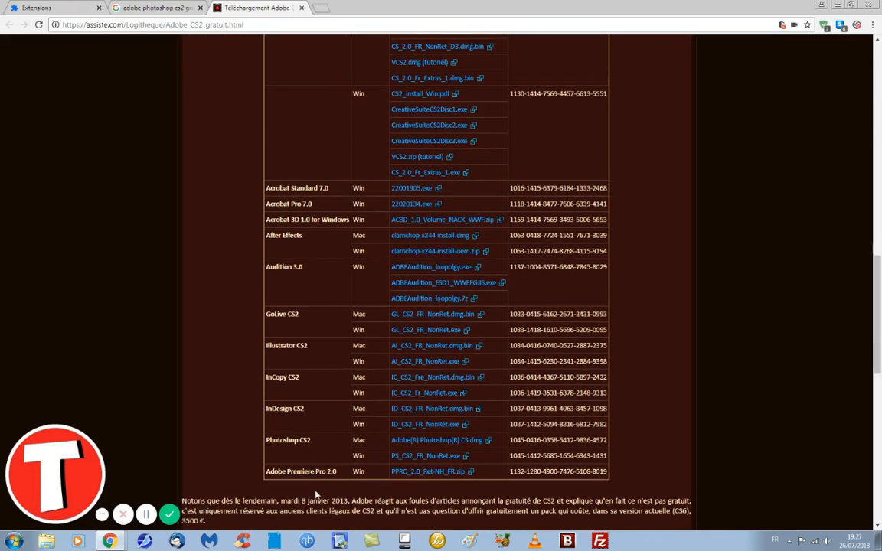
{"action": "scroll", "coordinate": [310, 482], "scroll_direction": "up", "scroll_amount": 4}
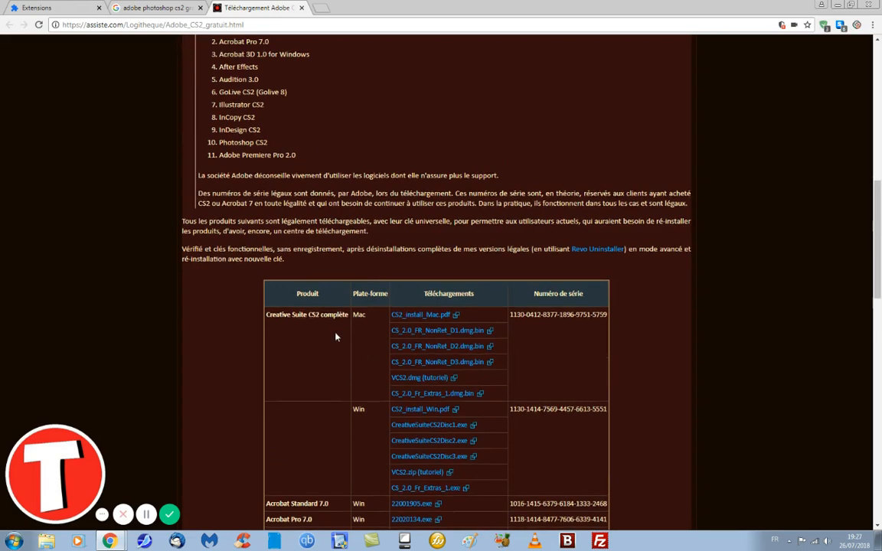
{"action": "scroll", "coordinate": [333, 199], "scroll_direction": "up", "scroll_amount": 4}
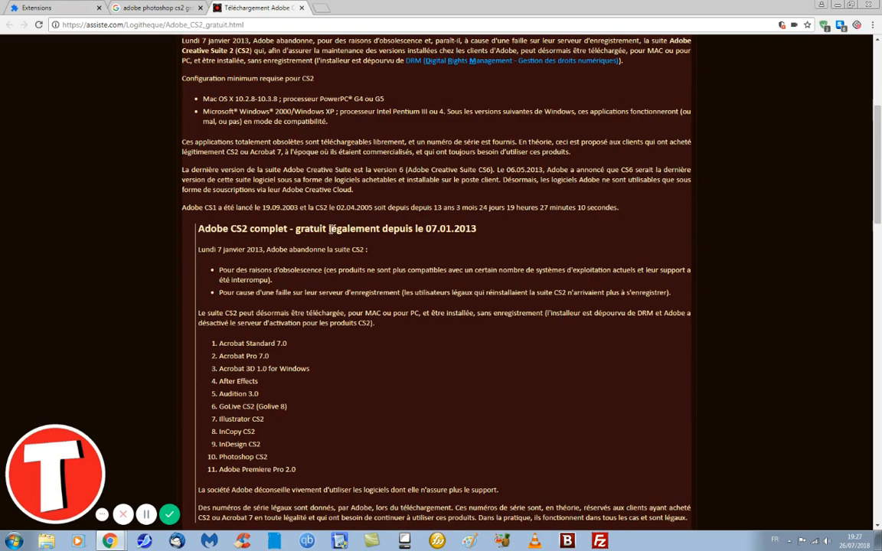
{"action": "double_click", "coordinate": [331, 228]}
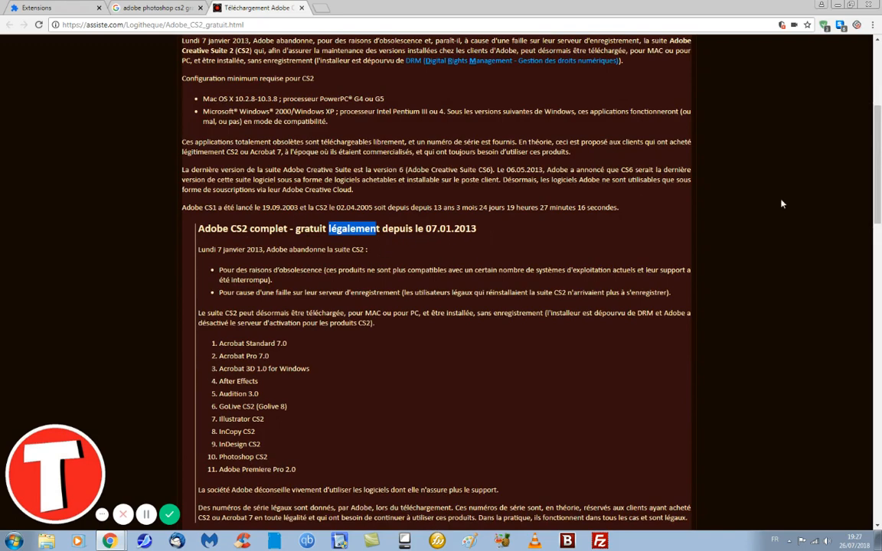
{"action": "left_click", "coordinate": [837, 6]}
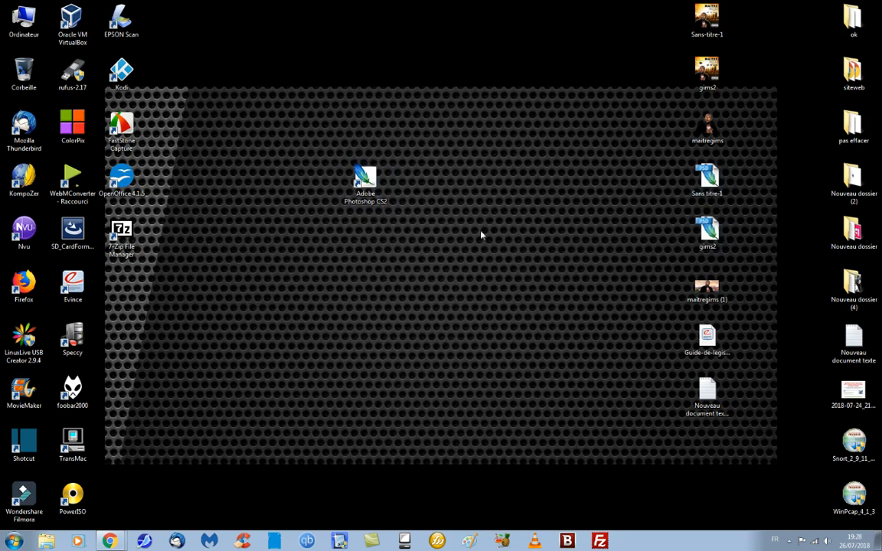
Open the desktop file Sans titre-1.psd in Photoshop, cancel the product registration, and move the document window away from the tools
{"action": "double_click", "coordinate": [705, 178]}
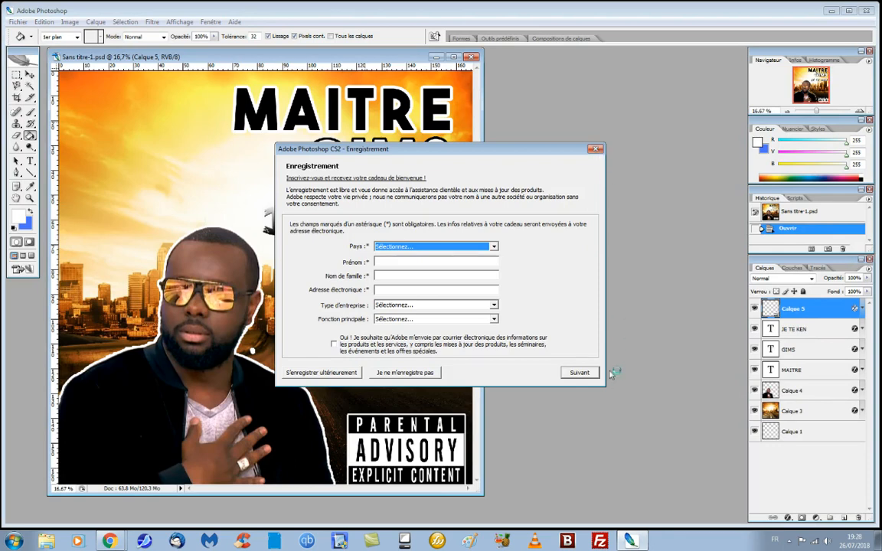
{"action": "left_click", "coordinate": [598, 151]}
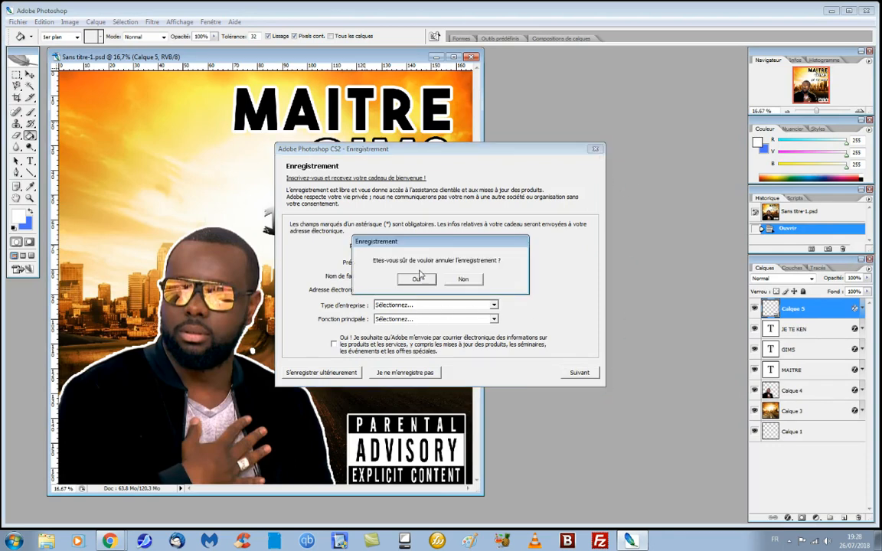
{"action": "left_click", "coordinate": [421, 278]}
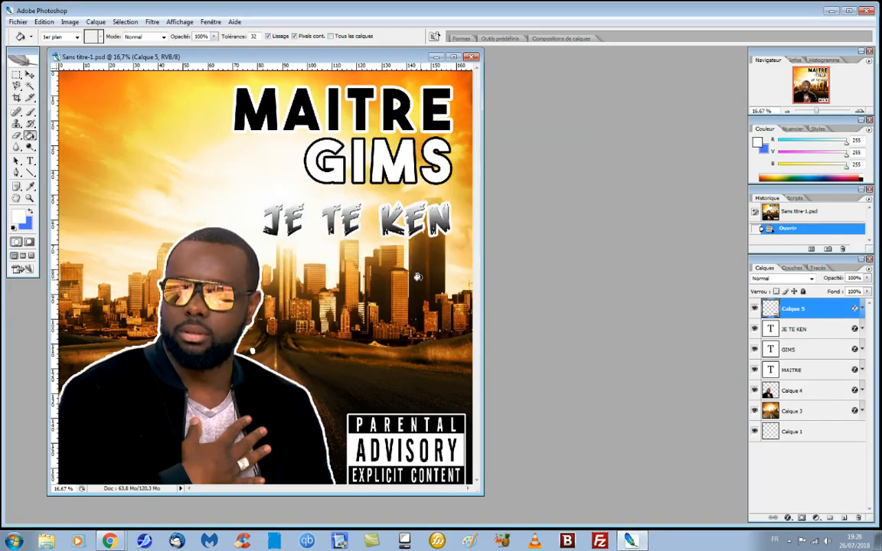
{"action": "left_click", "coordinate": [29, 75]}
{"action": "left_click_drag", "start_coordinate": [209, 61], "coordinate": [415, 63]}
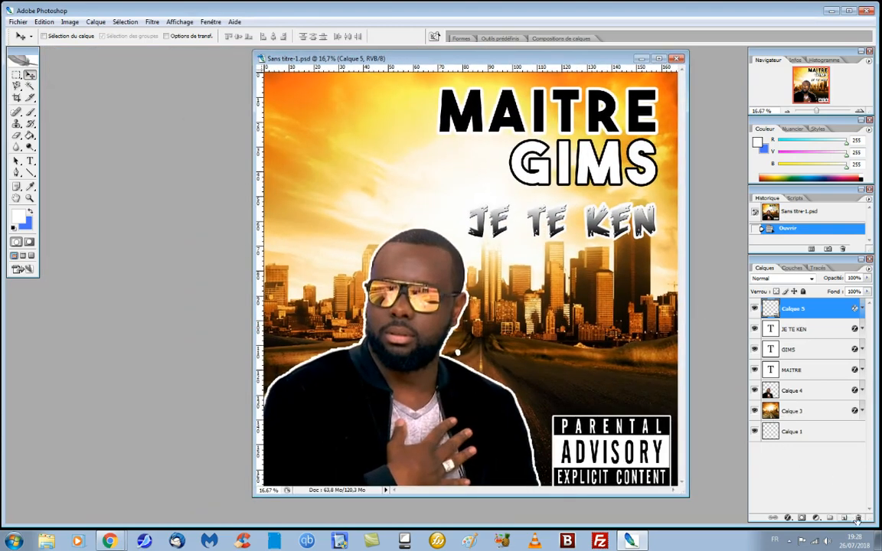
Delete the city skyline background layer, Calque 3
{"action": "left_click", "coordinate": [802, 434]}
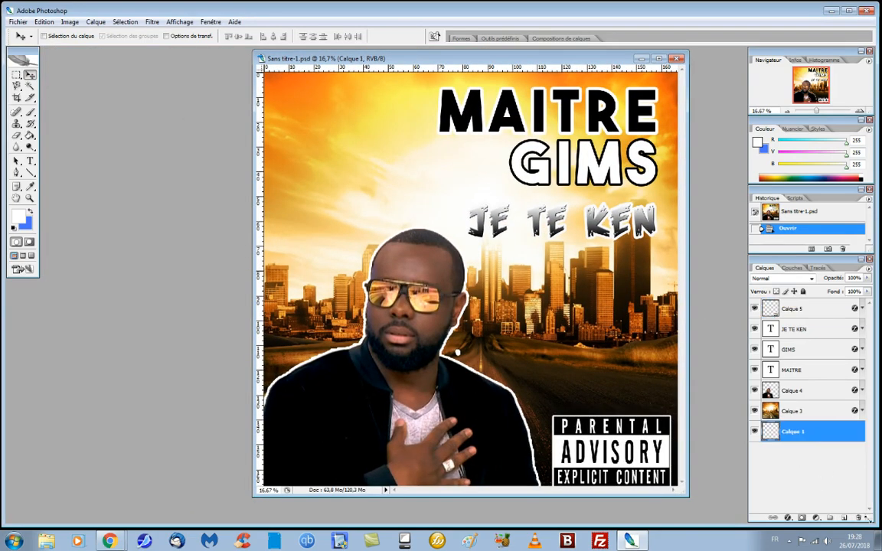
{"action": "left_click", "coordinate": [817, 412]}
{"action": "left_click", "coordinate": [859, 519]}
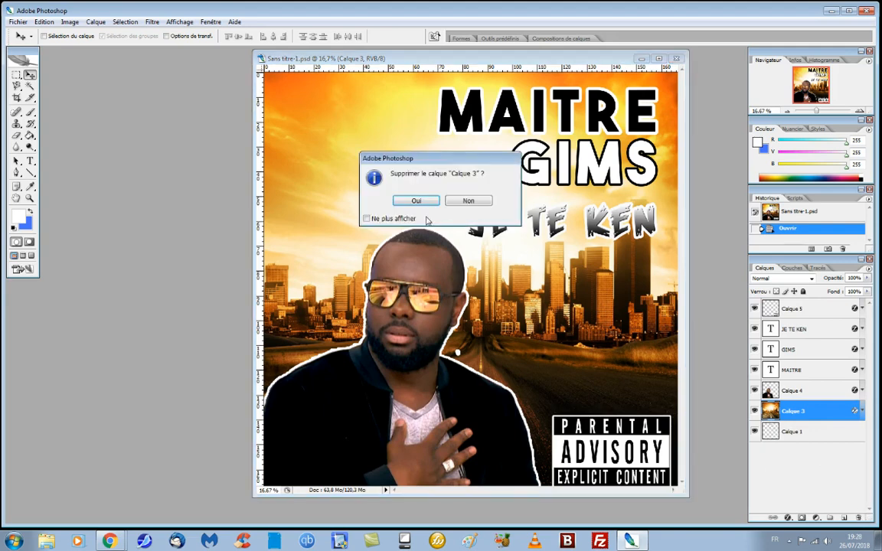
{"action": "left_click", "coordinate": [407, 199]}
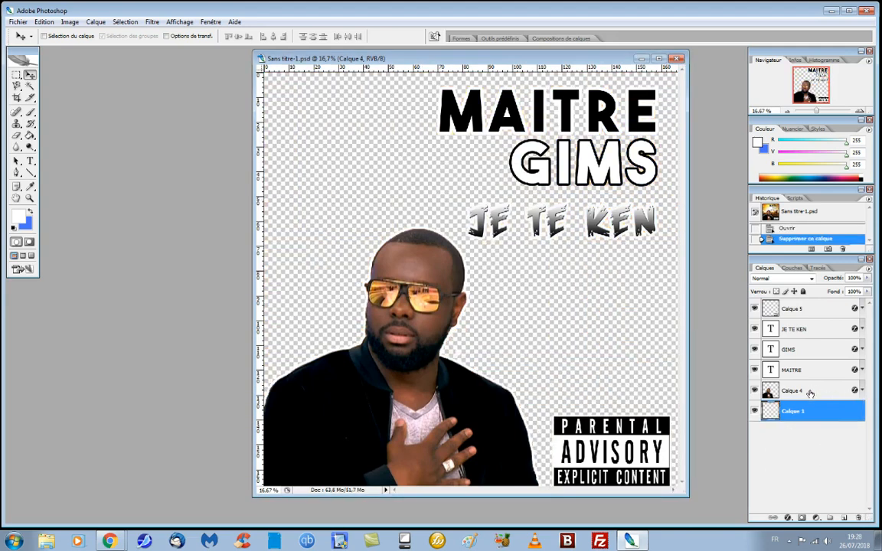
Delete the Parental Advisory logo layer, Calque 5
{"action": "left_click", "coordinate": [809, 393]}
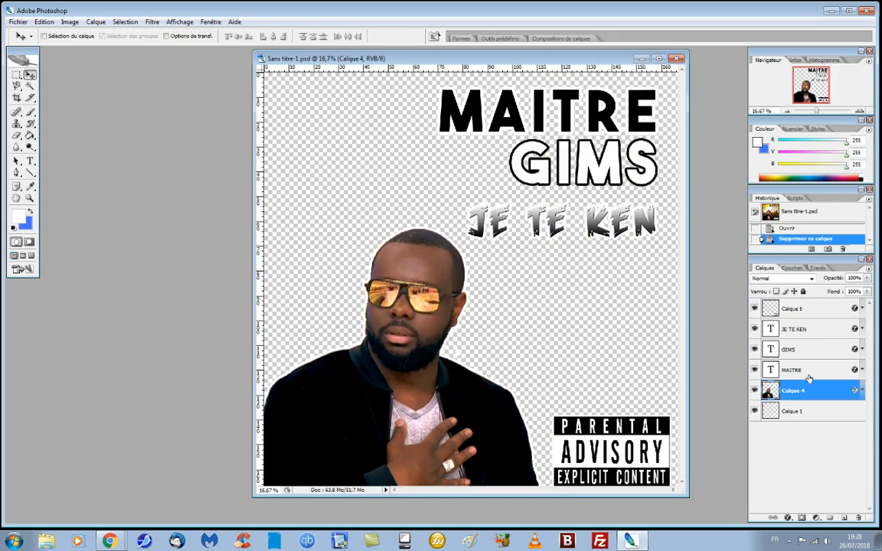
{"action": "left_click", "coordinate": [804, 370], "text": "shift"}
{"action": "left_click", "coordinate": [803, 349], "text": "shift"}
{"action": "left_click", "coordinate": [802, 329], "text": "shift"}
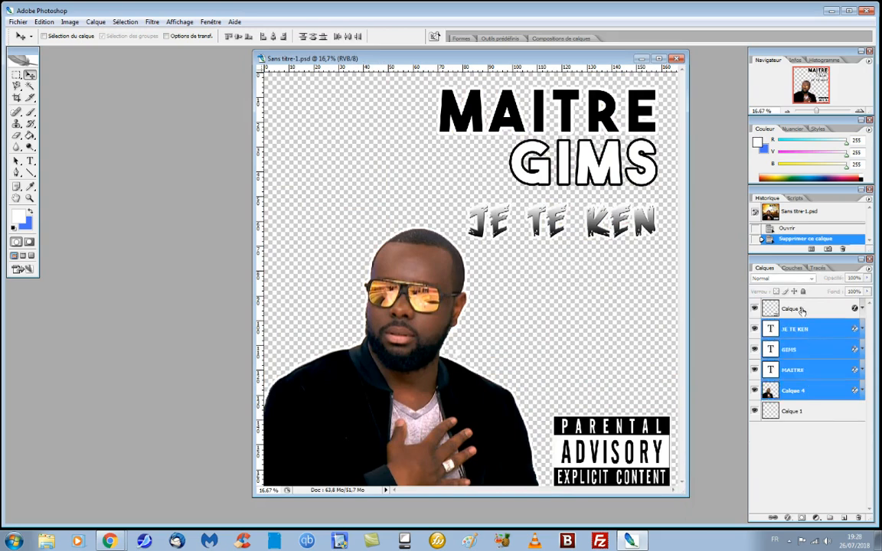
{"action": "left_click", "coordinate": [821, 309]}
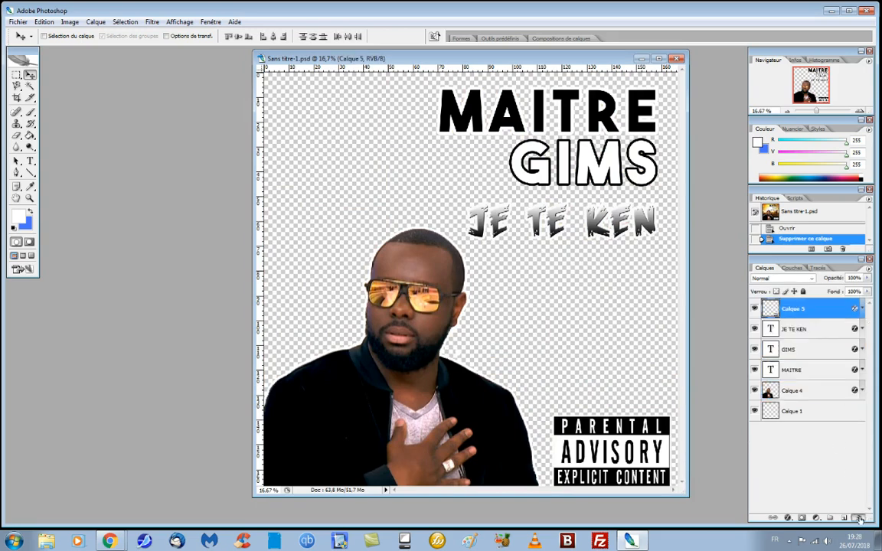
{"action": "left_click", "coordinate": [859, 518]}
{"action": "left_click", "coordinate": [430, 201]}
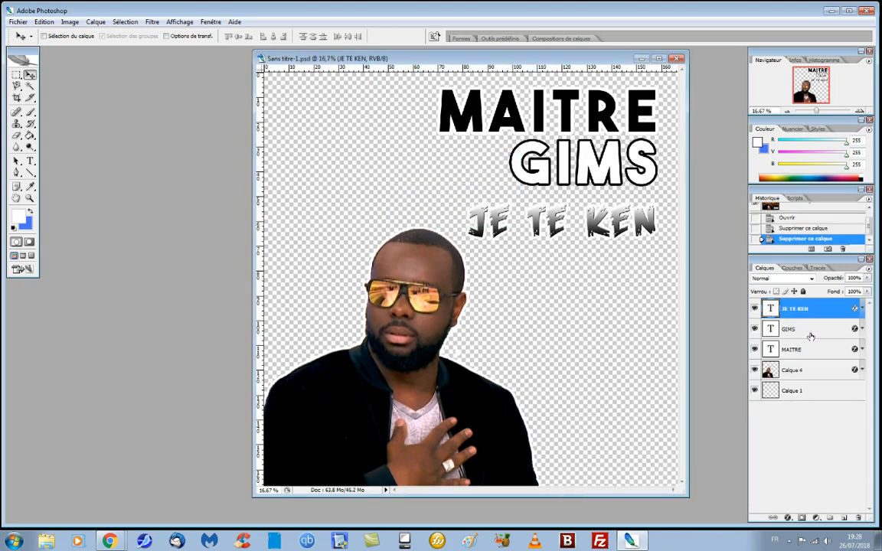
Delete the singer's portrait layer, Calque 4
{"action": "left_click", "coordinate": [800, 369]}
{"action": "left_click", "coordinate": [857, 518]}
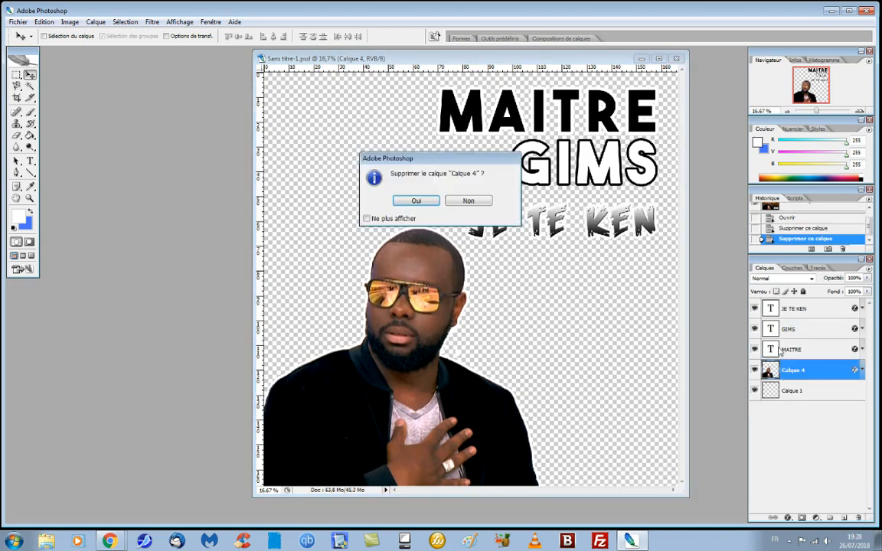
{"action": "left_click", "coordinate": [427, 202]}
Delete the three text layers GIMS, JE TE KEN and MAITRE, leaving only the empty Calque 1
{"action": "left_click", "coordinate": [800, 329]}
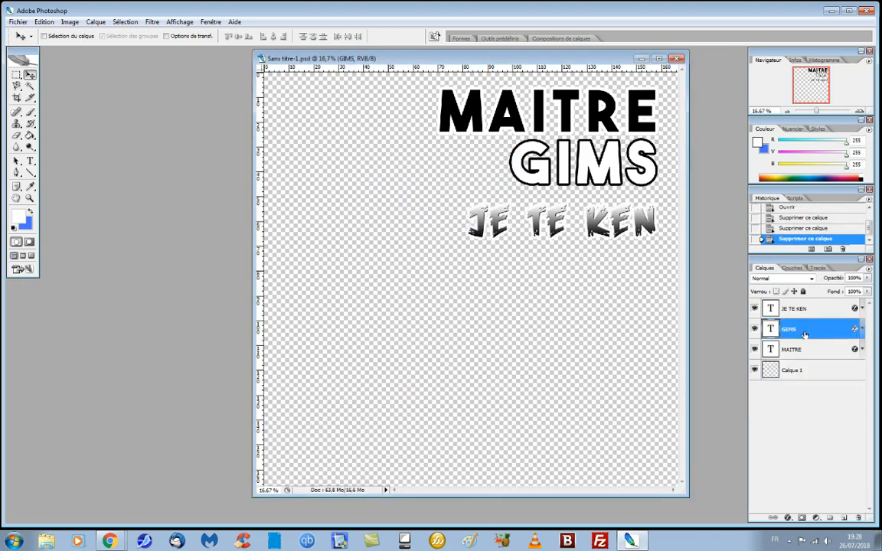
{"action": "left_click", "coordinate": [857, 518]}
{"action": "left_click", "coordinate": [421, 201]}
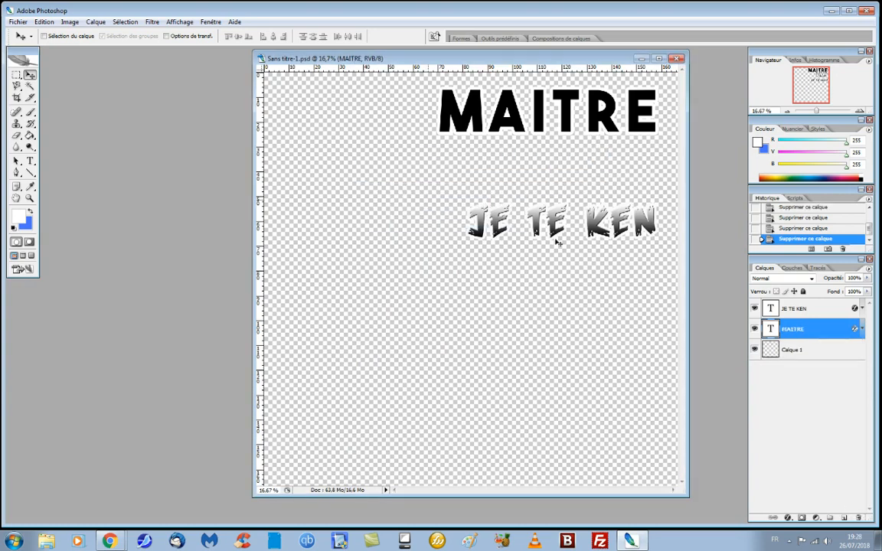
{"action": "left_click", "coordinate": [796, 308]}
{"action": "left_click", "coordinate": [855, 518]}
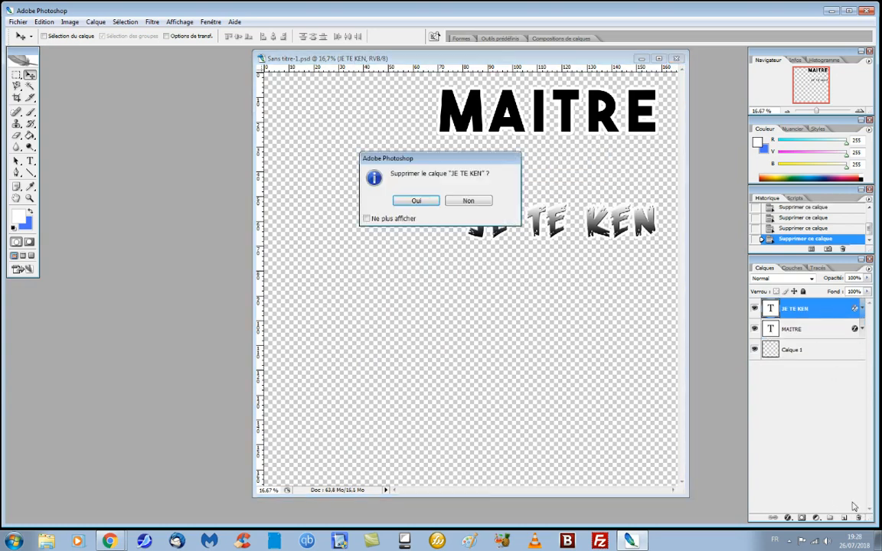
{"action": "left_click", "coordinate": [415, 200]}
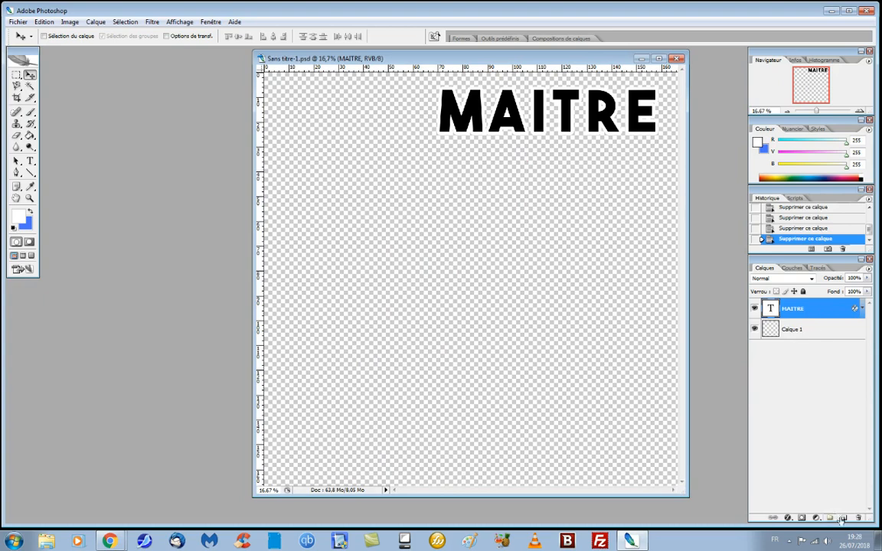
{"action": "left_click", "coordinate": [858, 518]}
{"action": "left_click", "coordinate": [417, 202]}
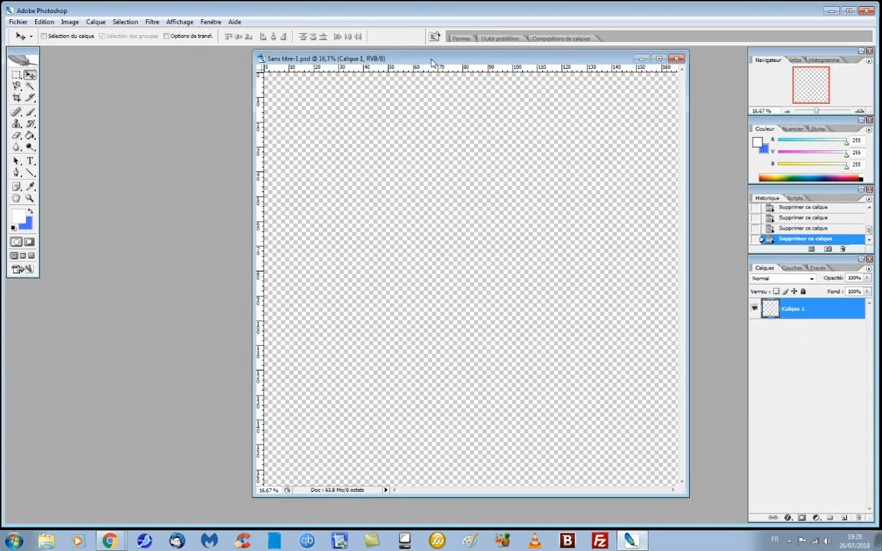
Check the pixel dimensions and resolution of the empty cover document in the Image Size settings
{"action": "left_click_drag", "start_coordinate": [388, 58], "coordinate": [365, 74]}
{"action": "left_click", "coordinate": [70, 22]}
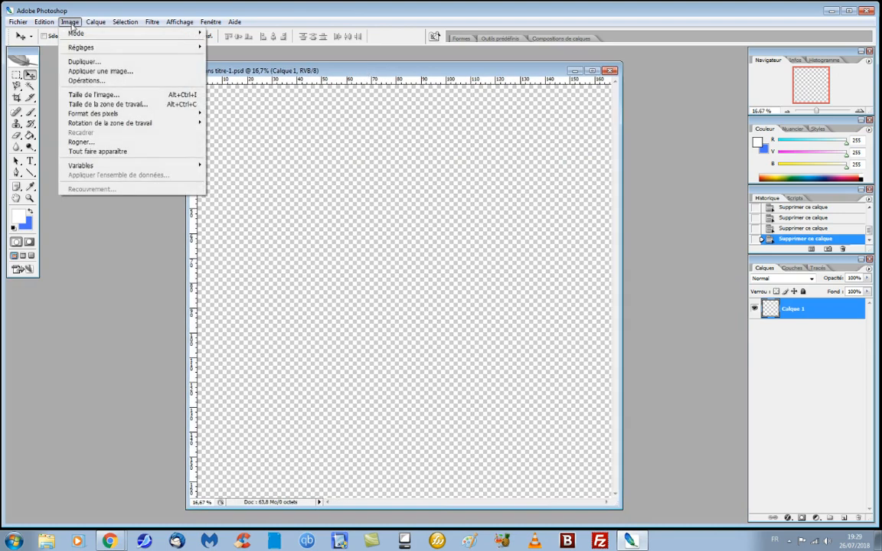
{"action": "left_click", "coordinate": [86, 96]}
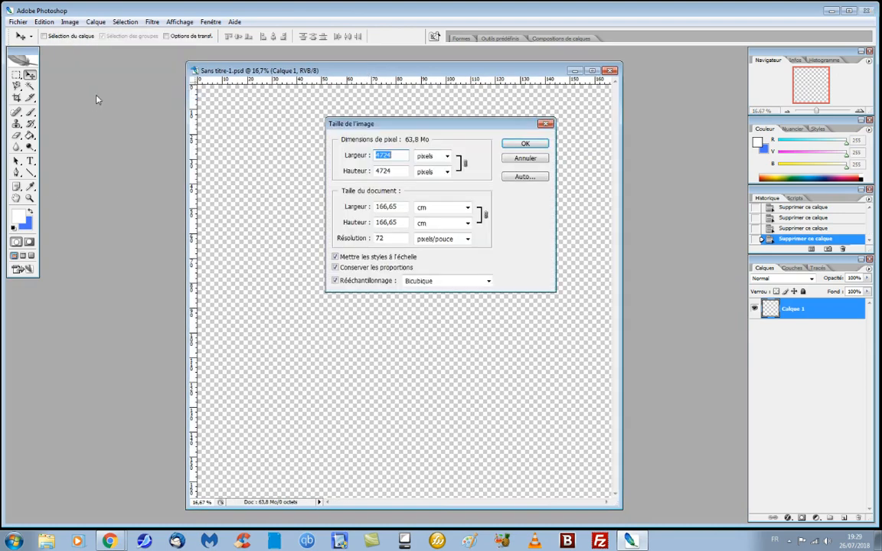
{"action": "left_click", "coordinate": [388, 157]}
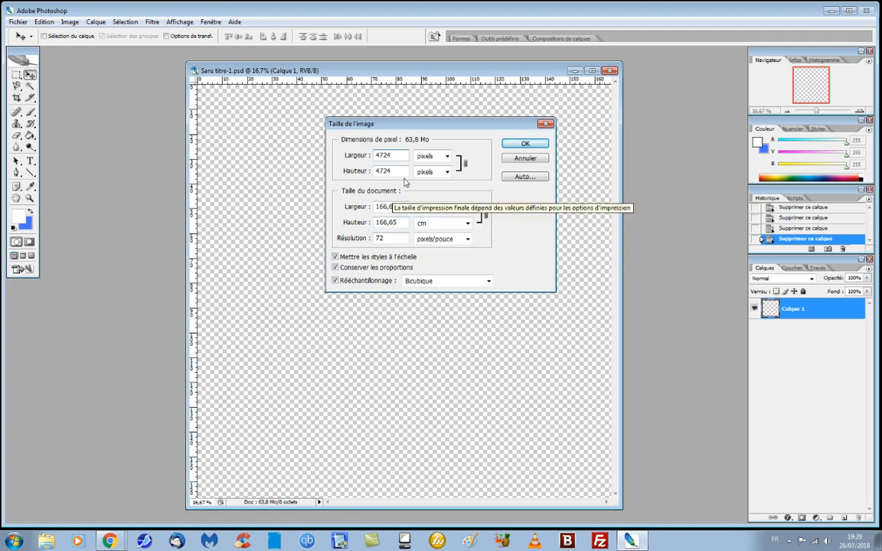
{"action": "left_click", "coordinate": [526, 145]}
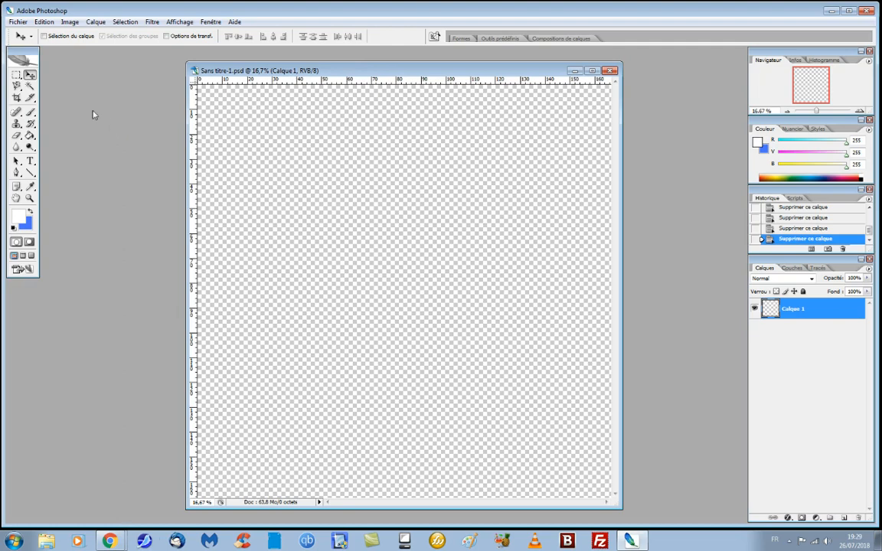
{"action": "left_click", "coordinate": [17, 21]}
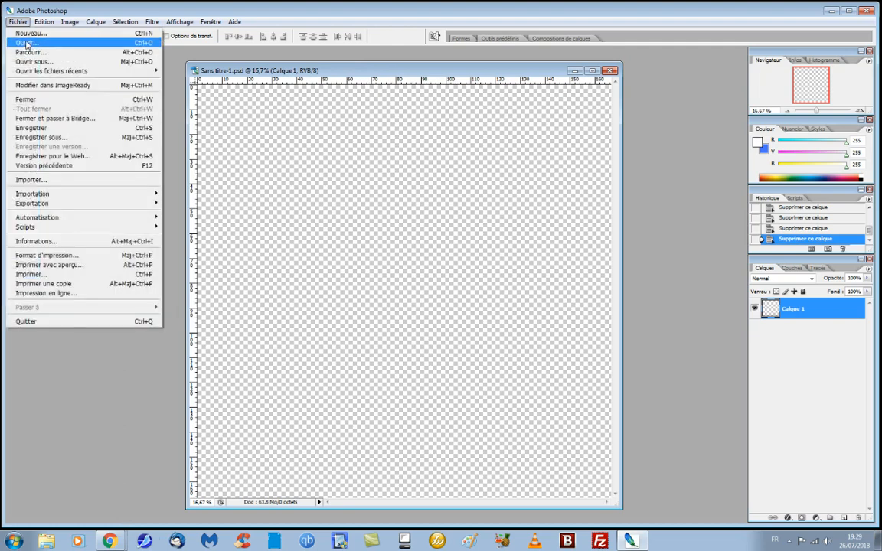
{"action": "left_click", "coordinate": [31, 45]}
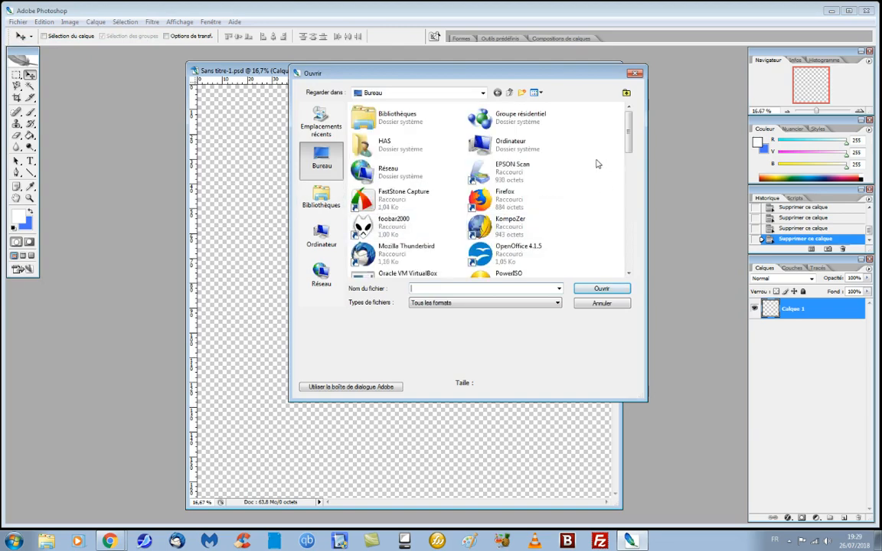
{"action": "left_click_drag", "start_coordinate": [631, 144], "coordinate": [628, 189]}
{"action": "left_click_drag", "start_coordinate": [629, 202], "coordinate": [633, 169]}
{"action": "left_click", "coordinate": [636, 75]}
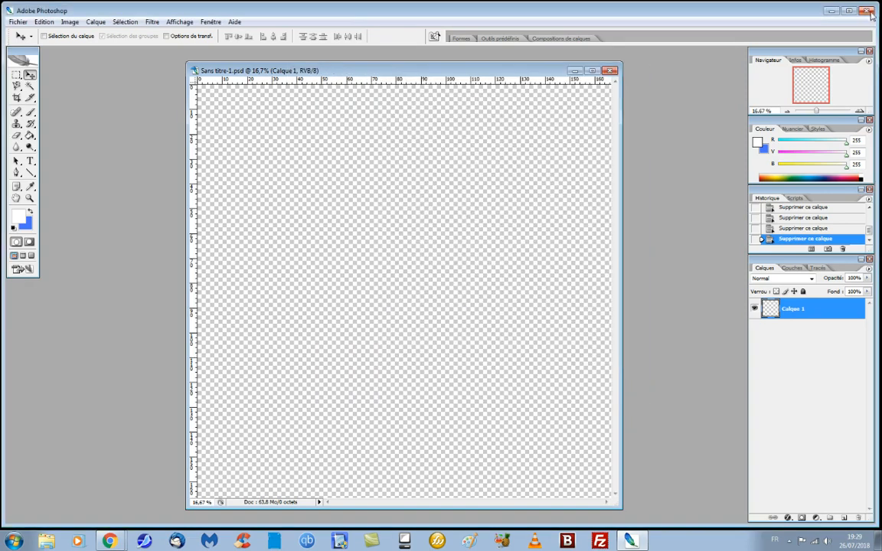
Switch to Chrome and run a Google image search for "city wallpaper" in a new tab
{"action": "left_click", "coordinate": [832, 11]}
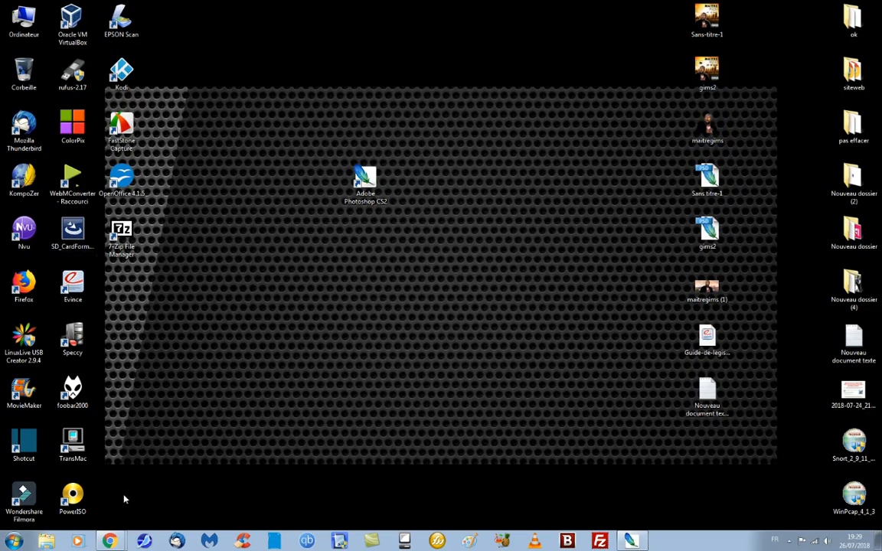
{"action": "mouse_move", "coordinate": [113, 542]}
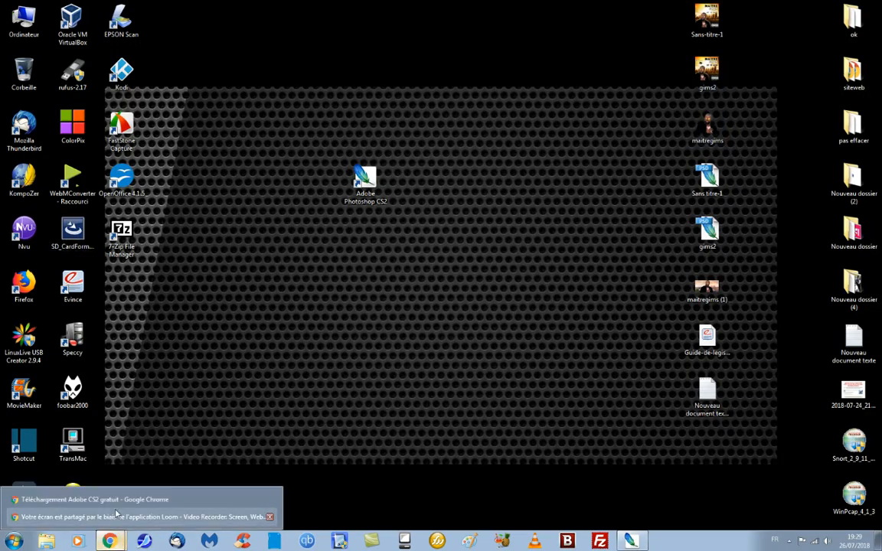
{"action": "left_click", "coordinate": [92, 499]}
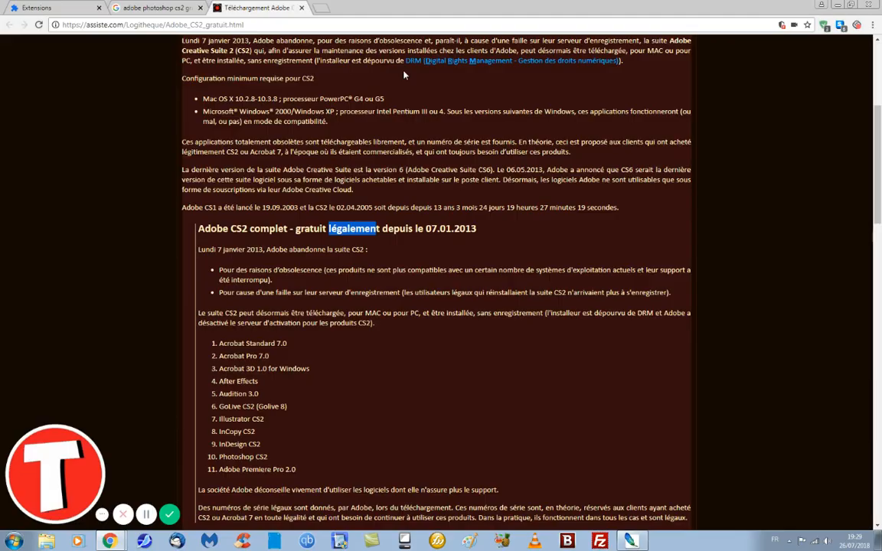
{"action": "left_click", "coordinate": [325, 9]}
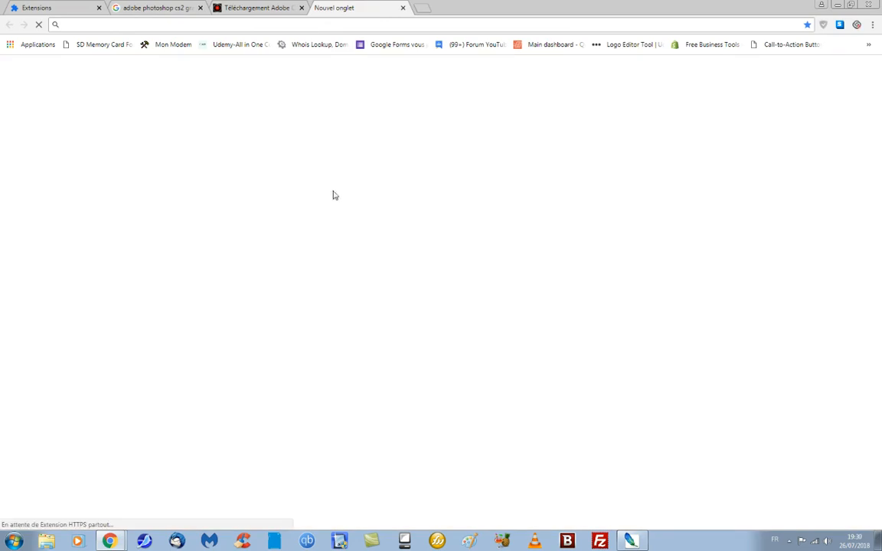
{"action": "left_click", "coordinate": [352, 208]}
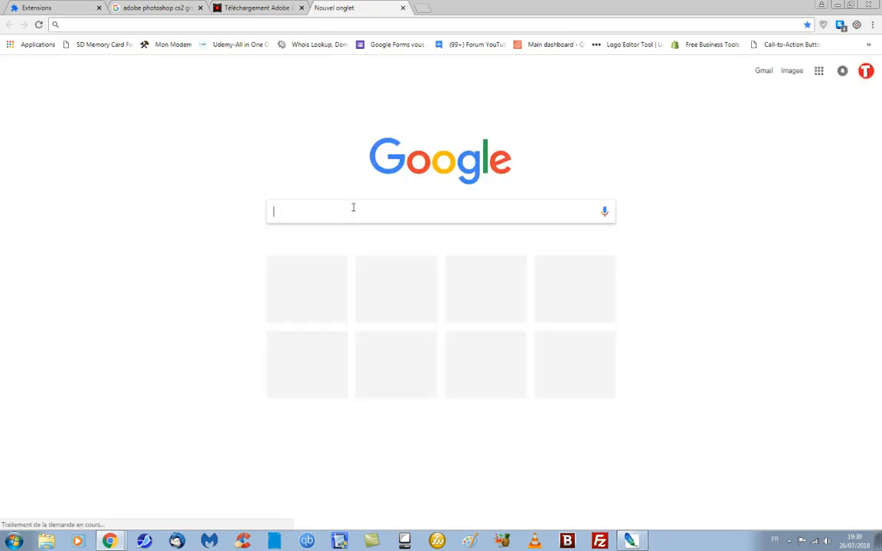
{"action": "type", "text": "cit"}
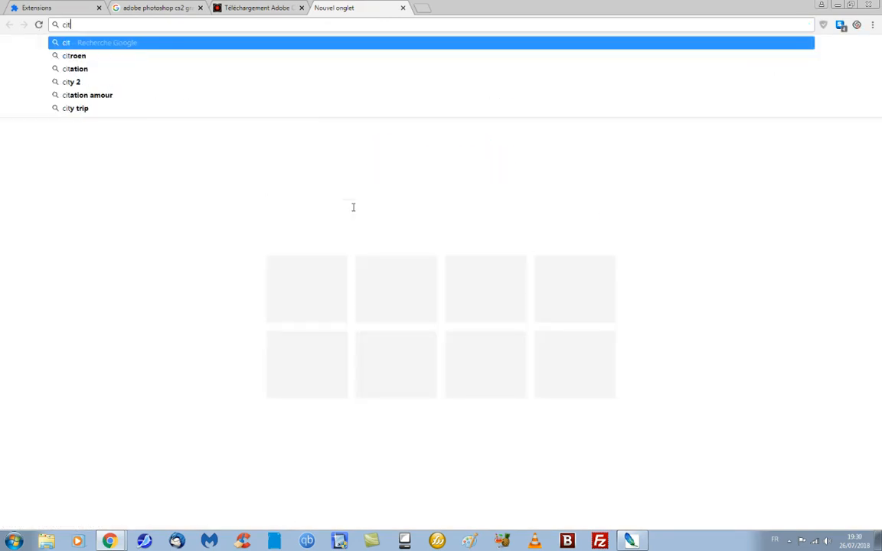
{"action": "type", "text": "y wallpaper"}
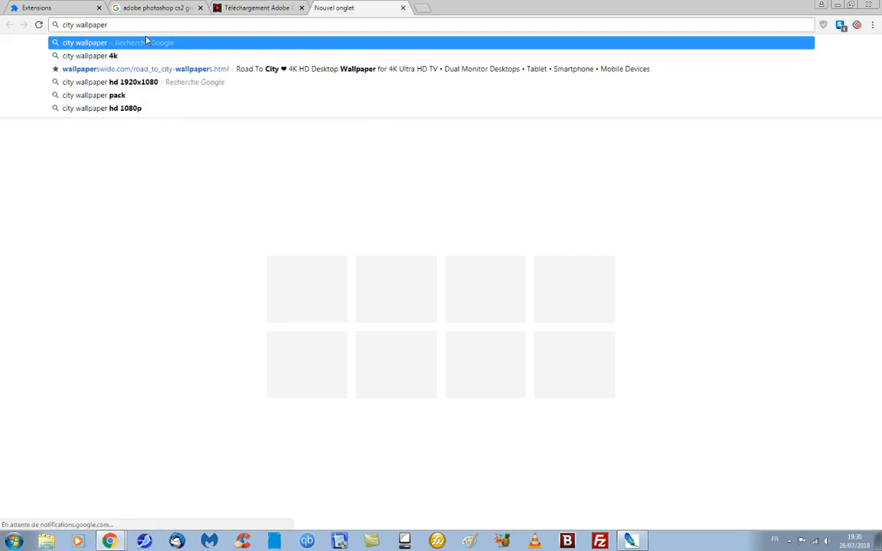
{"action": "left_click", "coordinate": [147, 43]}
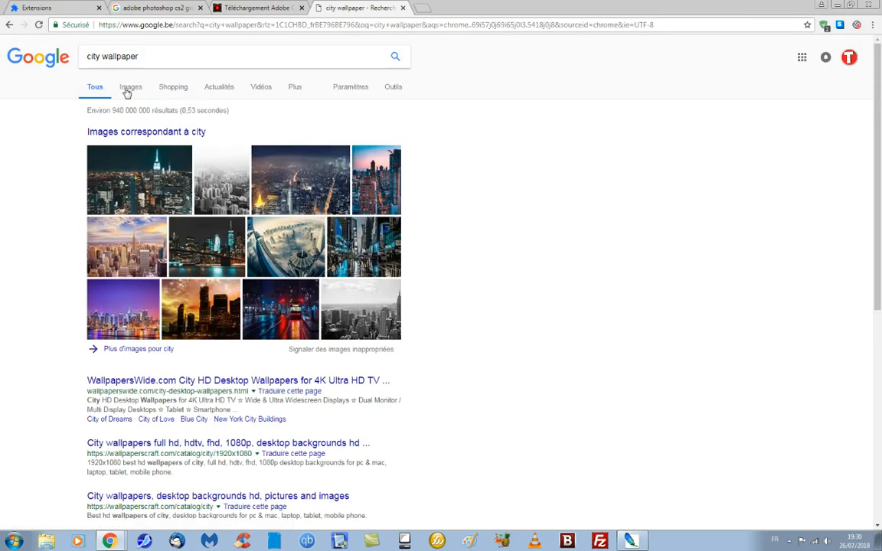
{"action": "left_click", "coordinate": [128, 89]}
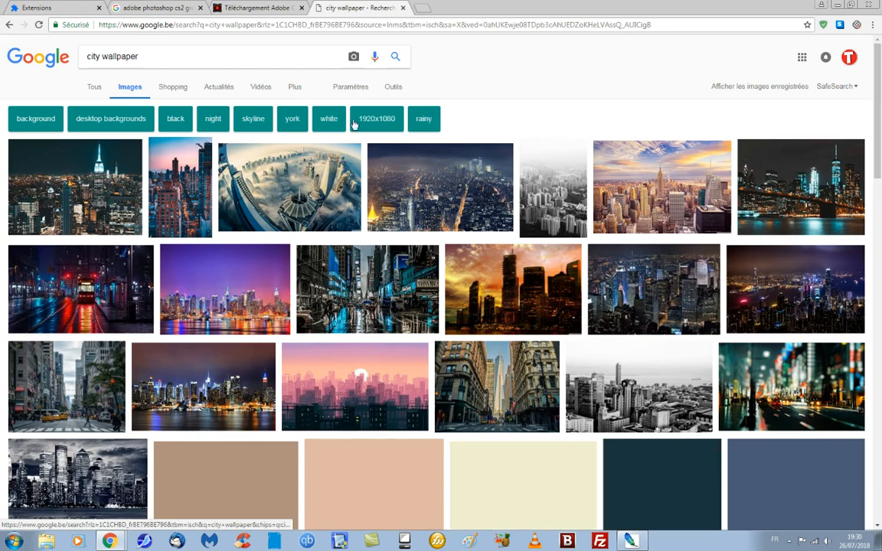
Find the golden sunset wallpaper of a road leading to a city skyline in the image results and open its preview
{"action": "left_click", "coordinate": [393, 89]}
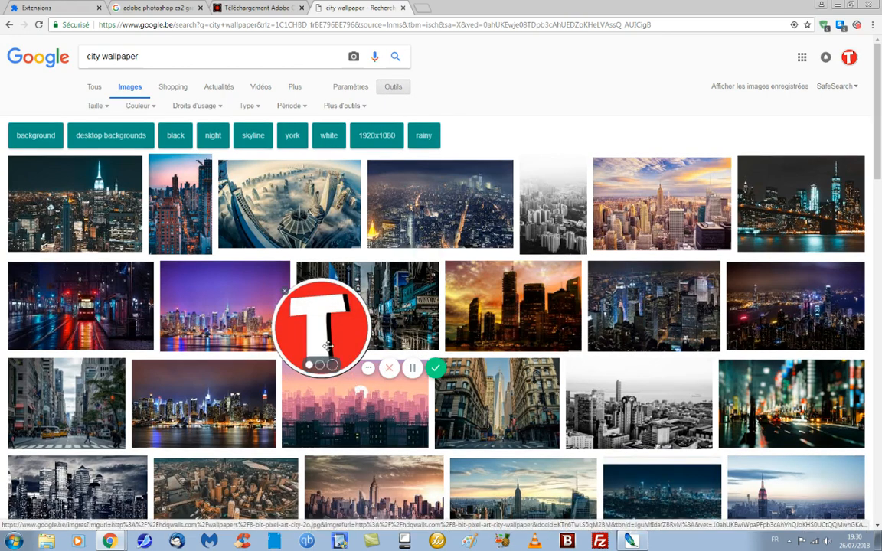
{"action": "left_click_drag", "start_coordinate": [327, 346], "coordinate": [52, 503]}
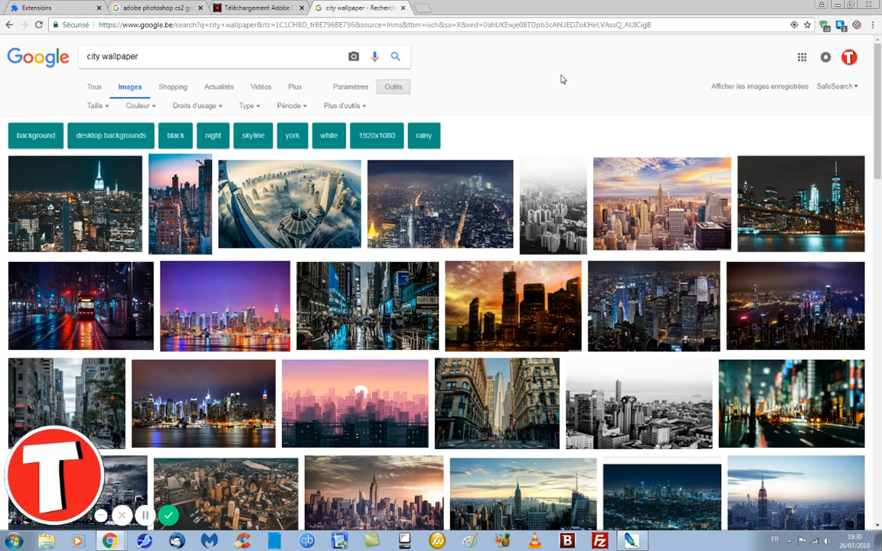
{"action": "scroll", "coordinate": [563, 86], "scroll_direction": "down", "scroll_amount": 5}
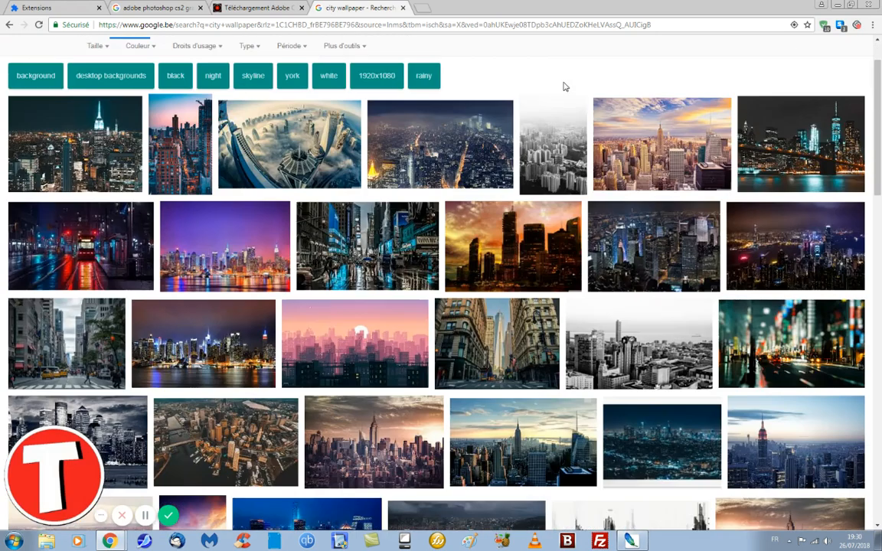
{"action": "scroll", "coordinate": [563, 89], "scroll_direction": "down", "scroll_amount": 7}
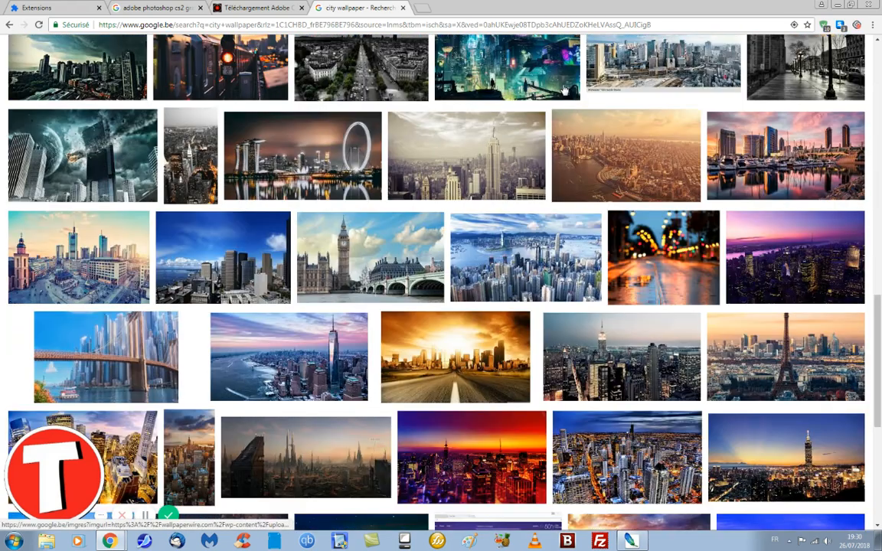
{"action": "right_click", "coordinate": [448, 302]}
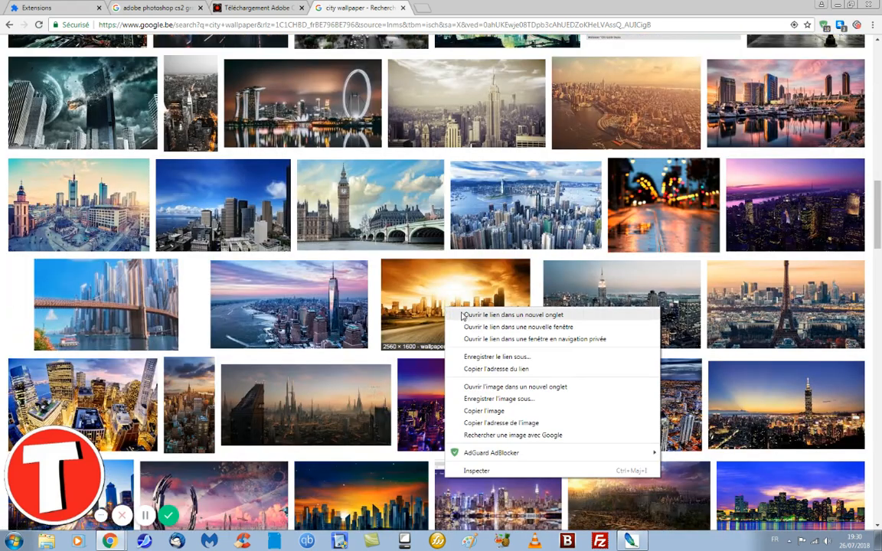
{"action": "left_click", "coordinate": [452, 302]}
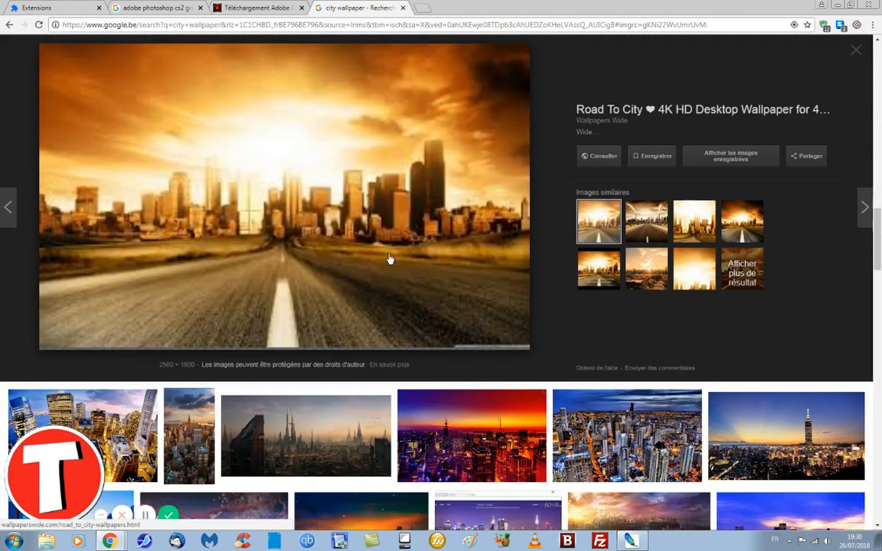
Save the previewed road-to-city picture to the Desktop (Bureau) as a JPG named images
{"action": "right_click", "coordinate": [329, 212]}
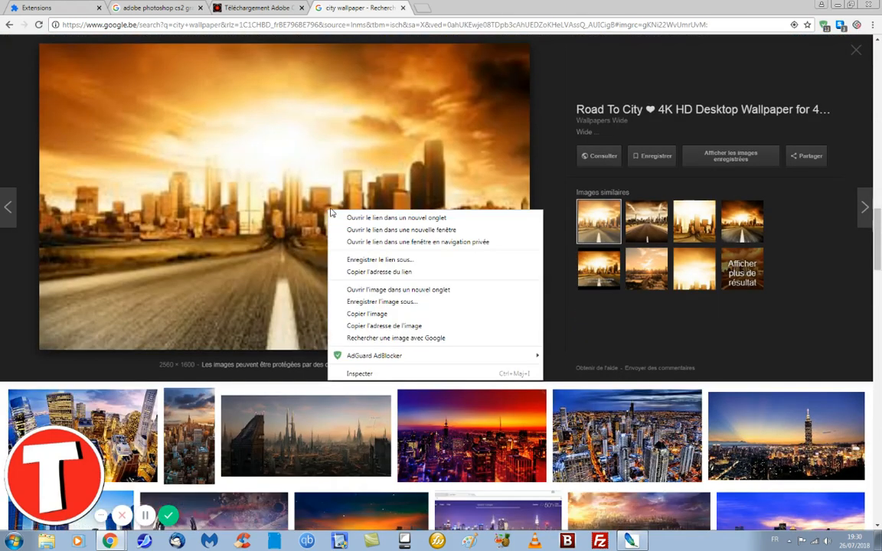
{"action": "left_click", "coordinate": [392, 303]}
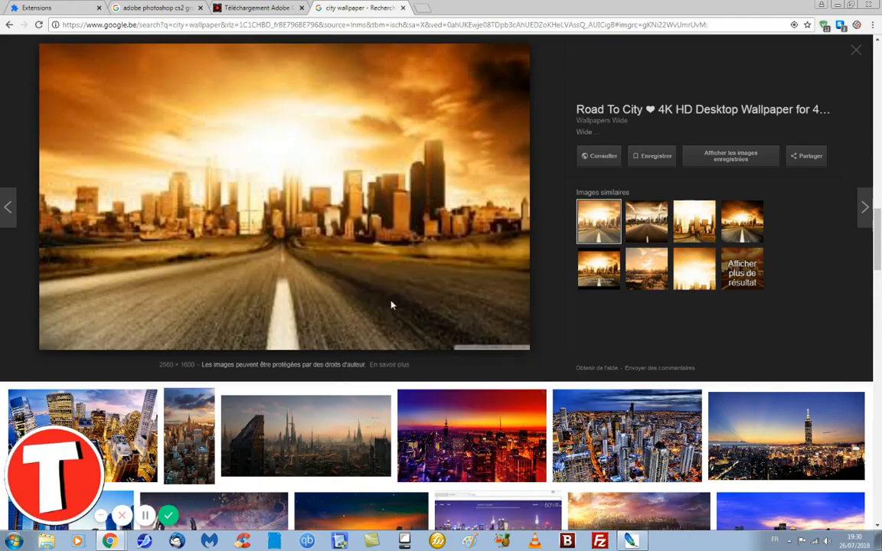
{"action": "left_click", "coordinate": [40, 73]}
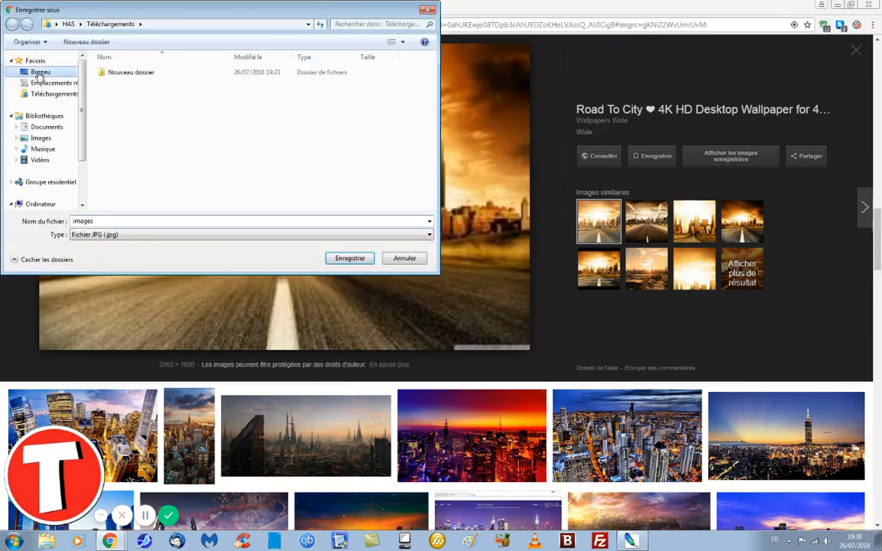
{"action": "left_click", "coordinate": [359, 262]}
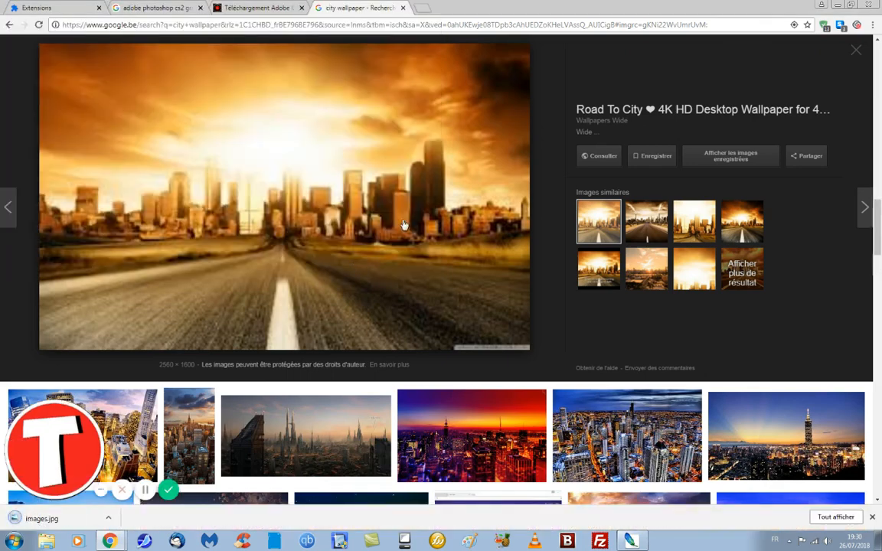
Switch back to Photoshop and open images.jpg from the Desktop (Bureau), placing its window beside the empty cover canvas
{"action": "left_click", "coordinate": [632, 540]}
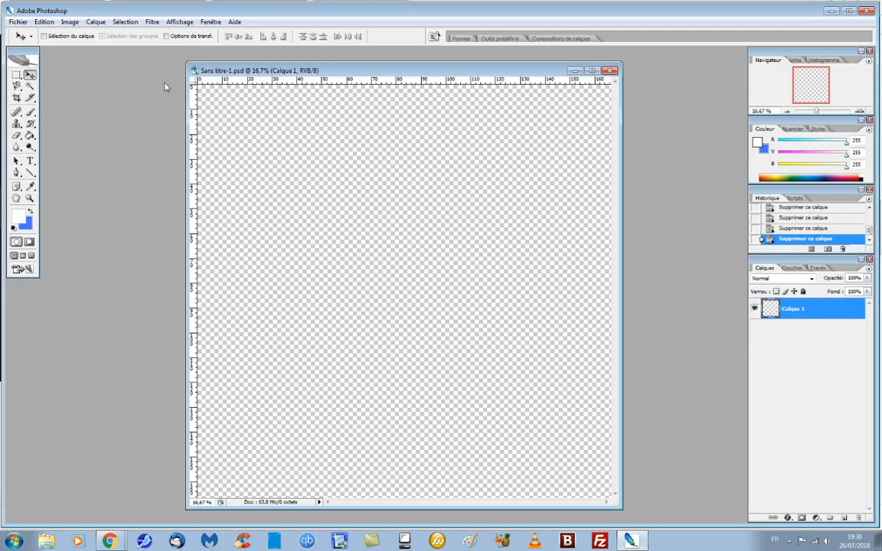
{"action": "mouse_move", "coordinate": [271, 71]}
{"action": "left_mouse_down"}
{"action": "mouse_move", "coordinate": [259, 67]}
{"action": "mouse_move", "coordinate": [268, 65]}
{"action": "left_mouse_up"}
{"action": "left_click", "coordinate": [17, 21]}
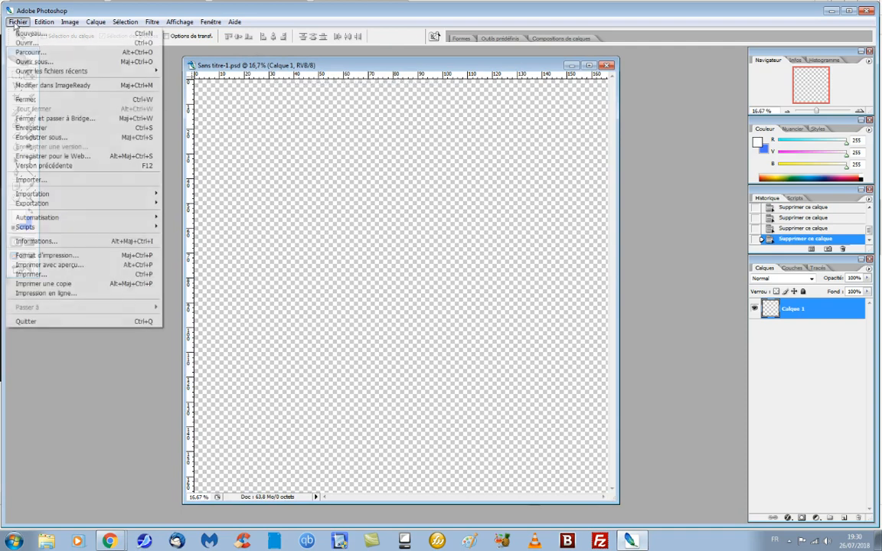
{"action": "left_click", "coordinate": [26, 43]}
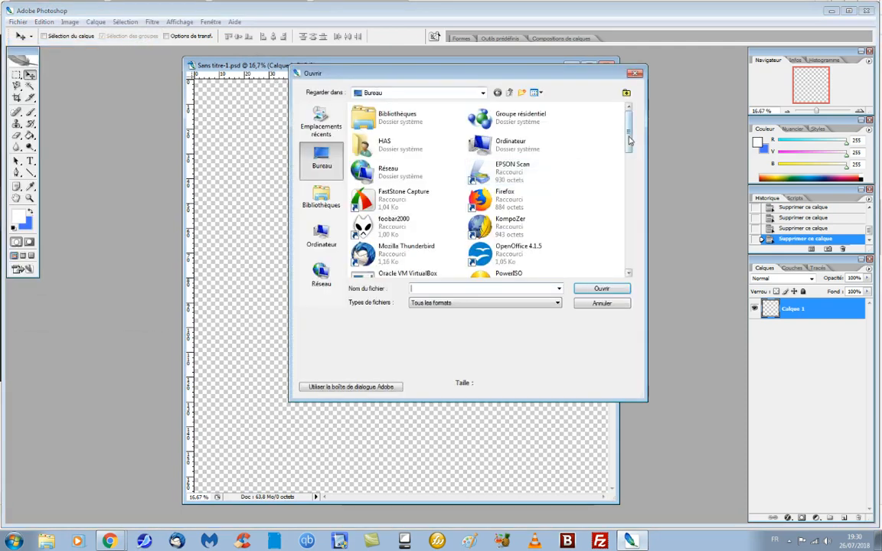
{"action": "left_click_drag", "start_coordinate": [630, 130], "coordinate": [629, 222]}
{"action": "left_click", "coordinate": [387, 186]}
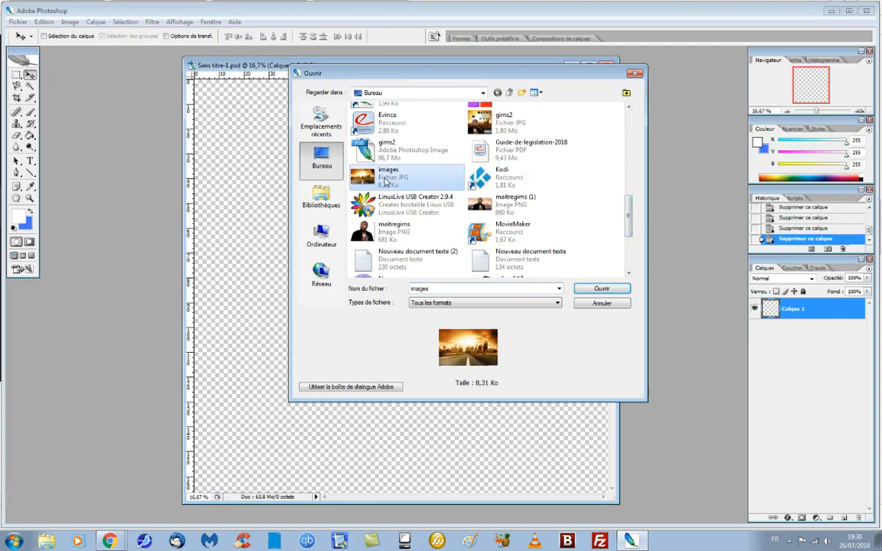
{"action": "left_click", "coordinate": [617, 291]}
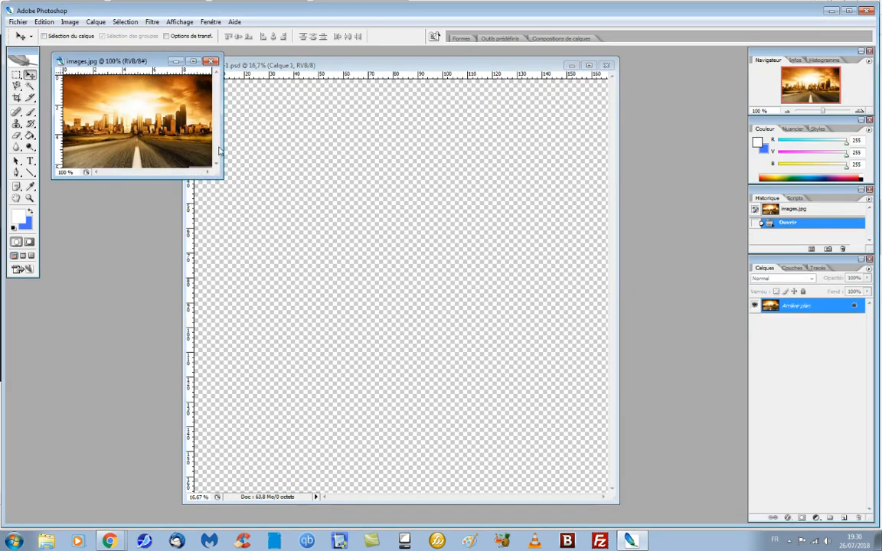
{"action": "left_click_drag", "start_coordinate": [129, 67], "coordinate": [163, 109]}
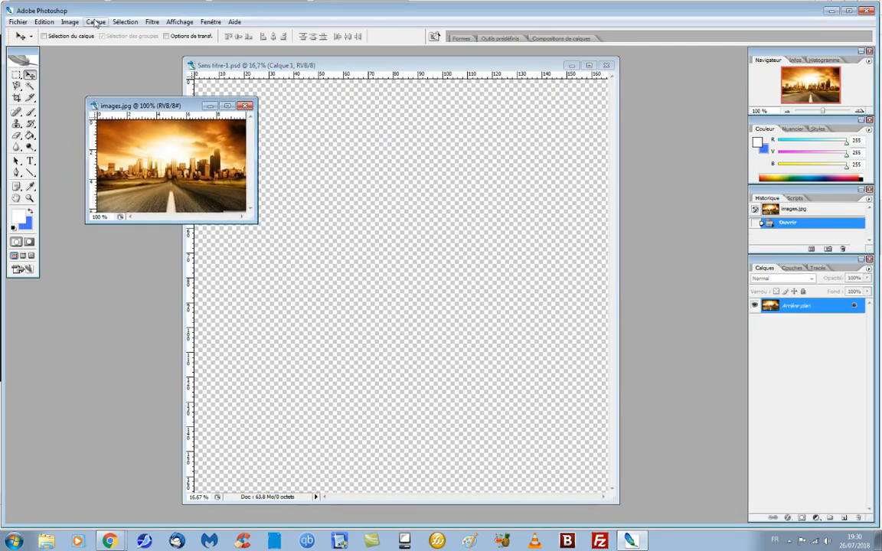
Select the whole city picture in images.jpg and cut it to the clipboard
{"action": "left_click", "coordinate": [126, 23]}
{"action": "left_click", "coordinate": [139, 33]}
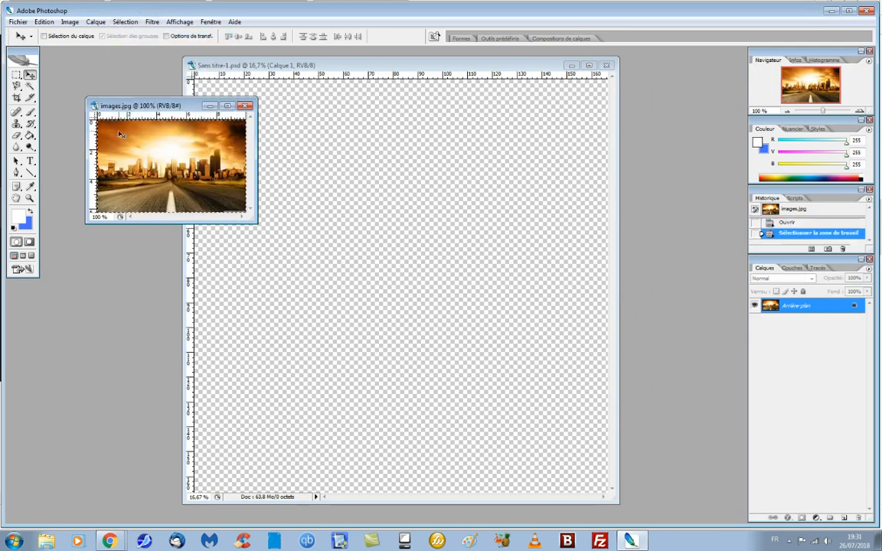
{"action": "left_click_drag", "start_coordinate": [141, 108], "coordinate": [157, 125]}
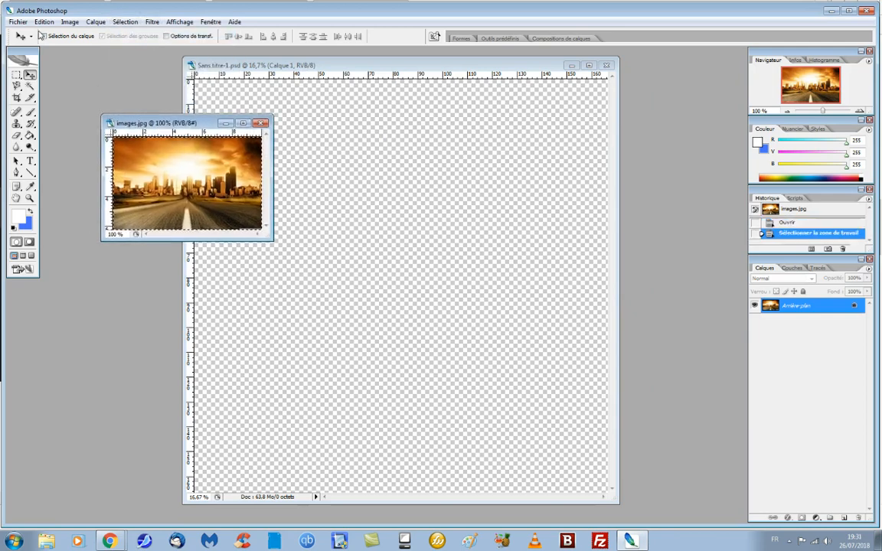
{"action": "left_click", "coordinate": [43, 21]}
{"action": "left_click", "coordinate": [53, 81]}
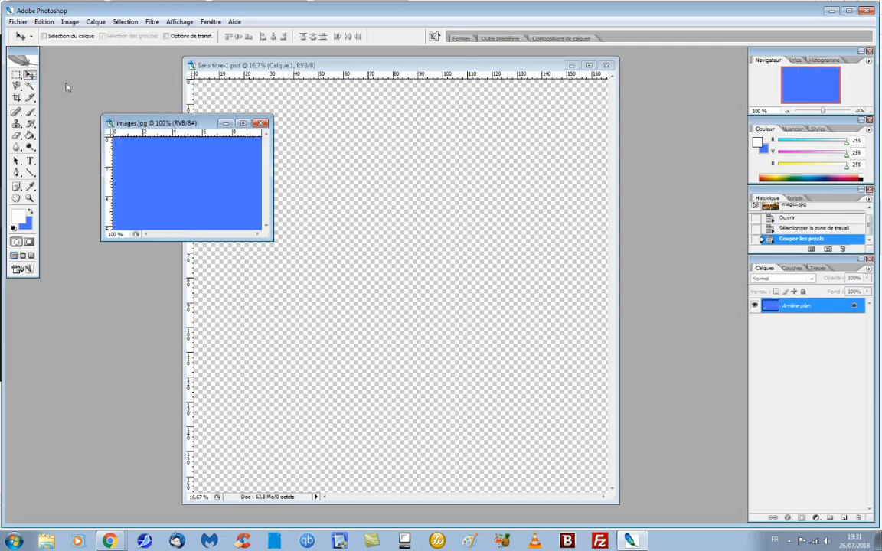
Paste the cut city picture into the empty Sans titre-1.psd canvas and enlarge it proportionally to about 390%
{"action": "left_click", "coordinate": [224, 124]}
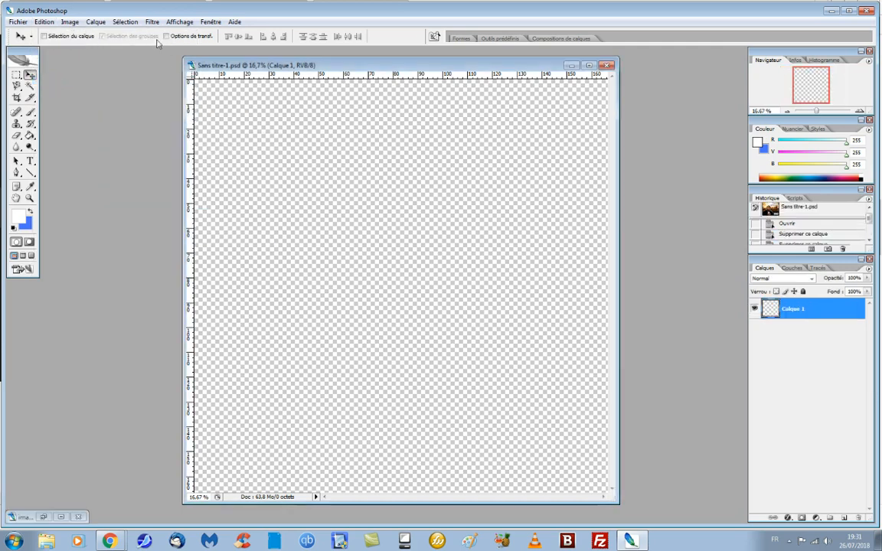
{"action": "double_click", "coordinate": [366, 67]}
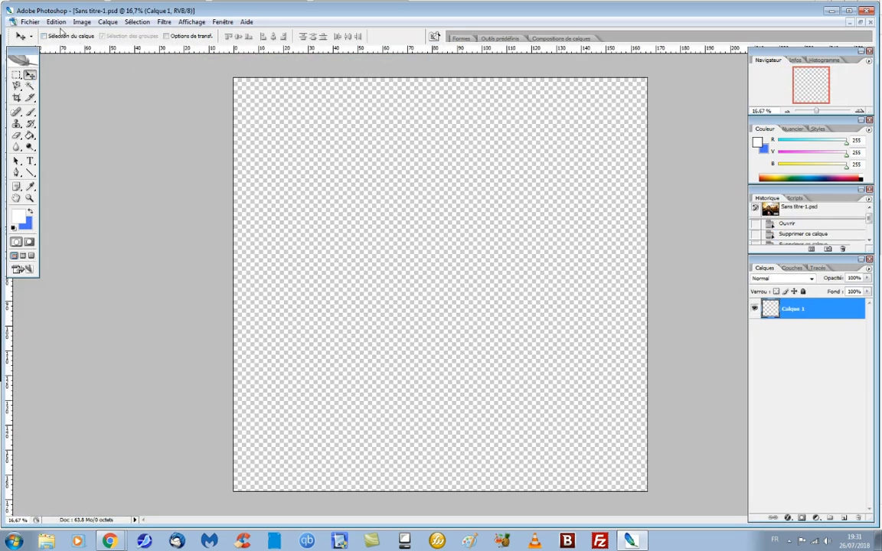
{"action": "left_click", "coordinate": [56, 21]}
{"action": "left_click", "coordinate": [60, 98]}
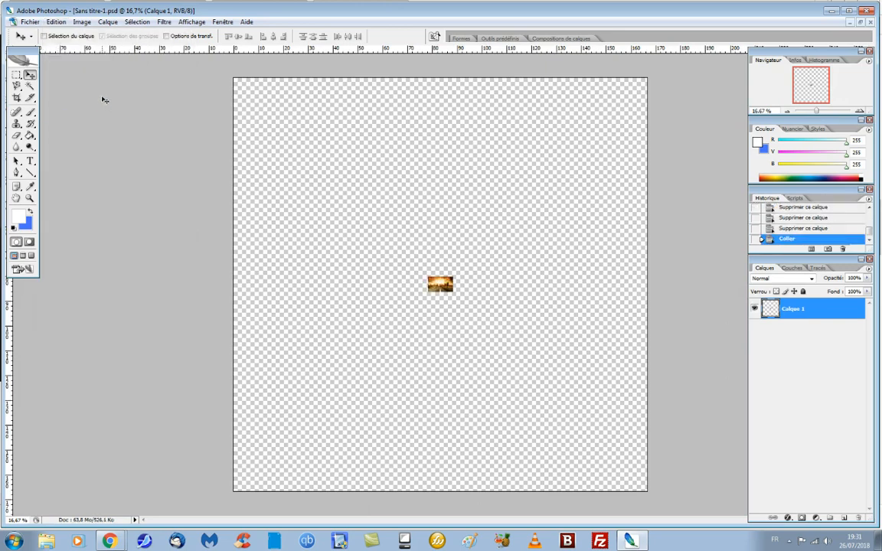
{"action": "key", "text": "ctrl+t"}
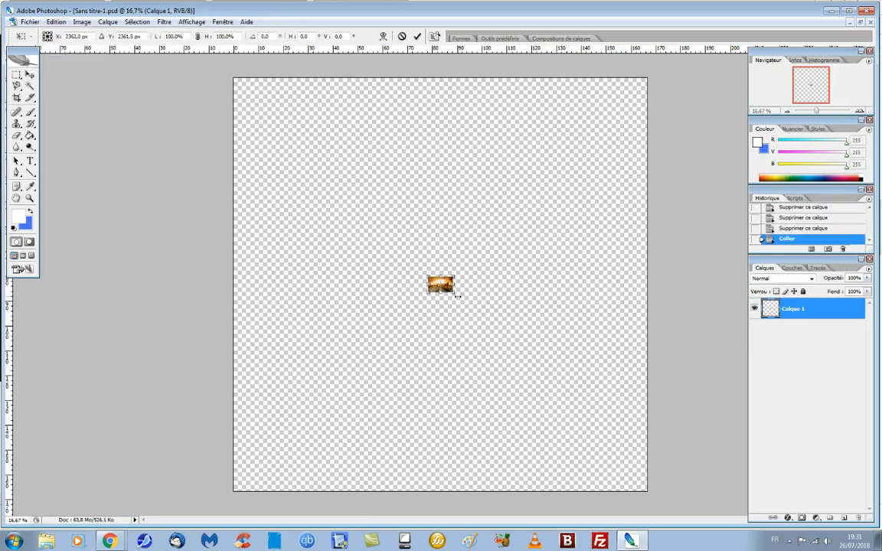
{"action": "left_click_drag", "start_coordinate": [456, 293], "coordinate": [525, 338]}
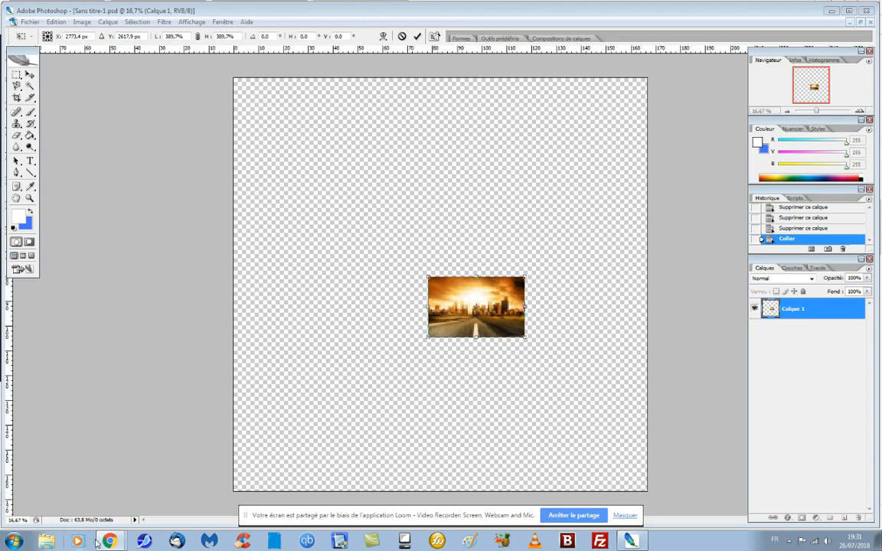
Switch to Chrome, open the previewed wallpaper's source page in a new tab and download its 2048x1536 version
{"action": "mouse_move", "coordinate": [97, 541]}
{"action": "left_click", "coordinate": [97, 500]}
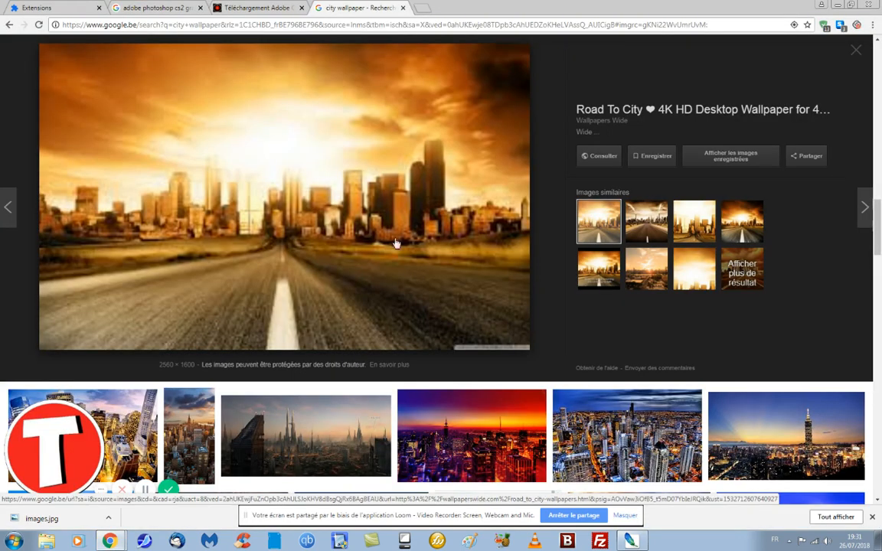
{"action": "right_click", "coordinate": [377, 232]}
{"action": "left_click", "coordinate": [398, 234]}
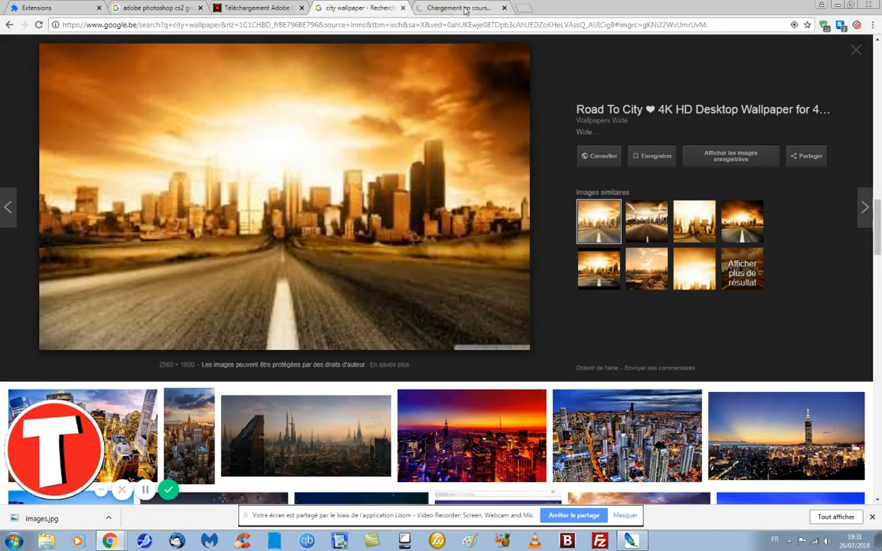
{"action": "left_click", "coordinate": [431, 11]}
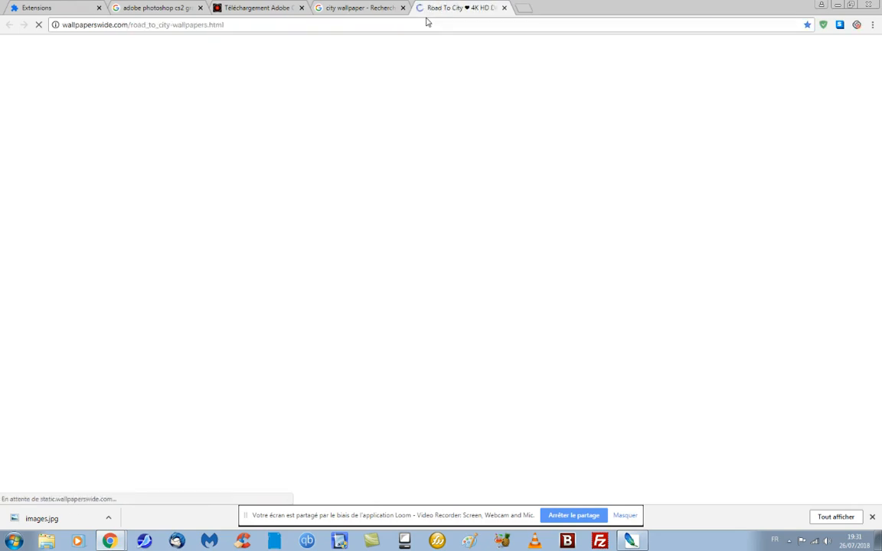
{"action": "left_click", "coordinate": [873, 518]}
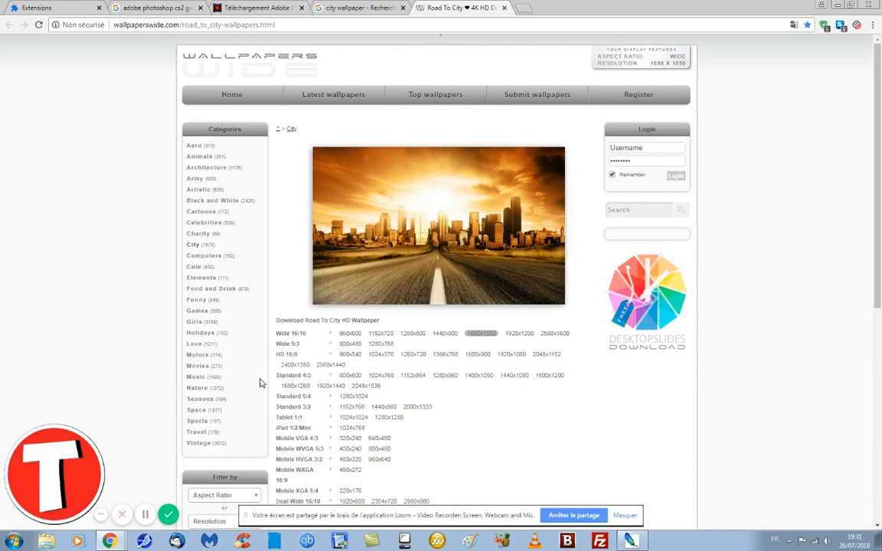
{"action": "left_click", "coordinate": [374, 391]}
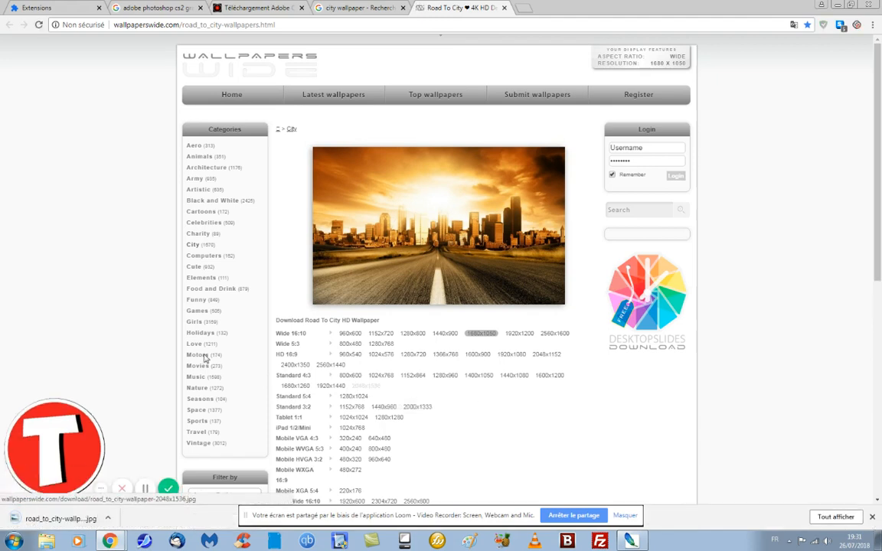
Show the downloaded road_to_city wallpaper in its folder and cut the file
{"action": "left_click", "coordinate": [108, 519]}
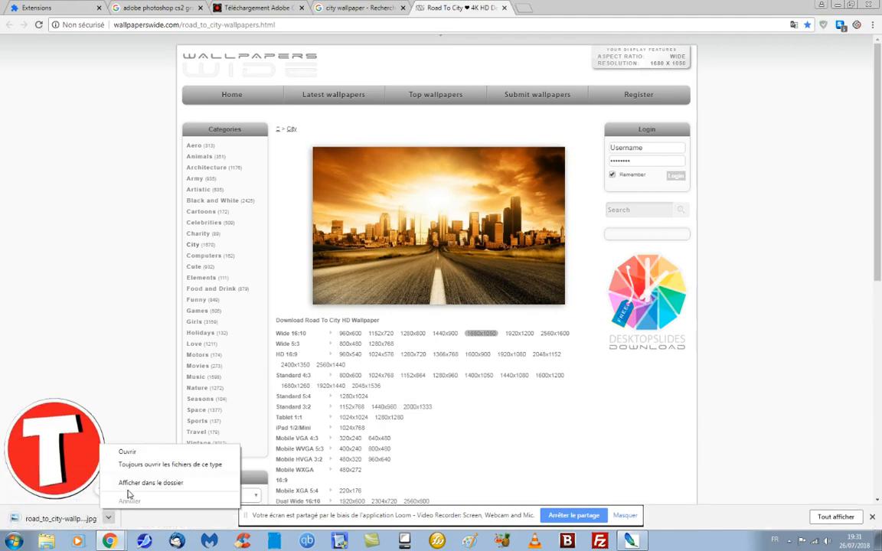
{"action": "left_click", "coordinate": [128, 483]}
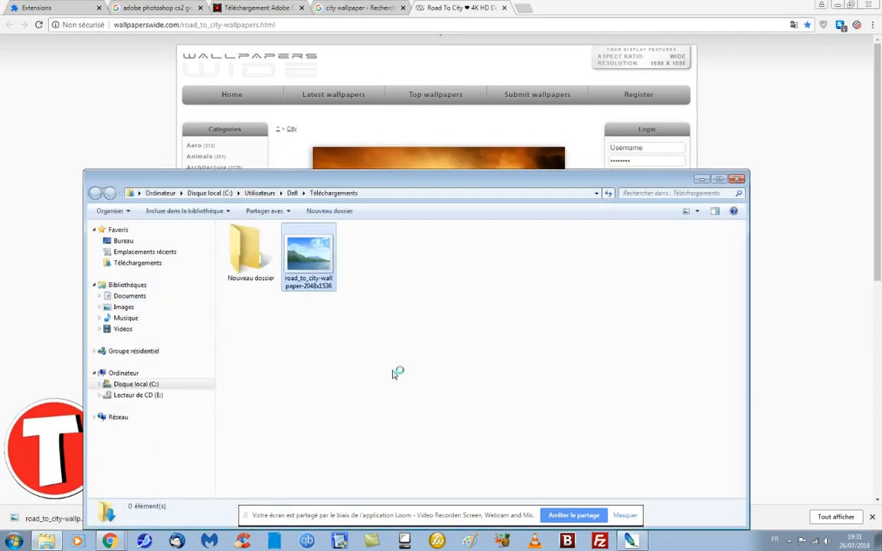
{"action": "right_click", "coordinate": [286, 254]}
{"action": "left_click", "coordinate": [372, 458]}
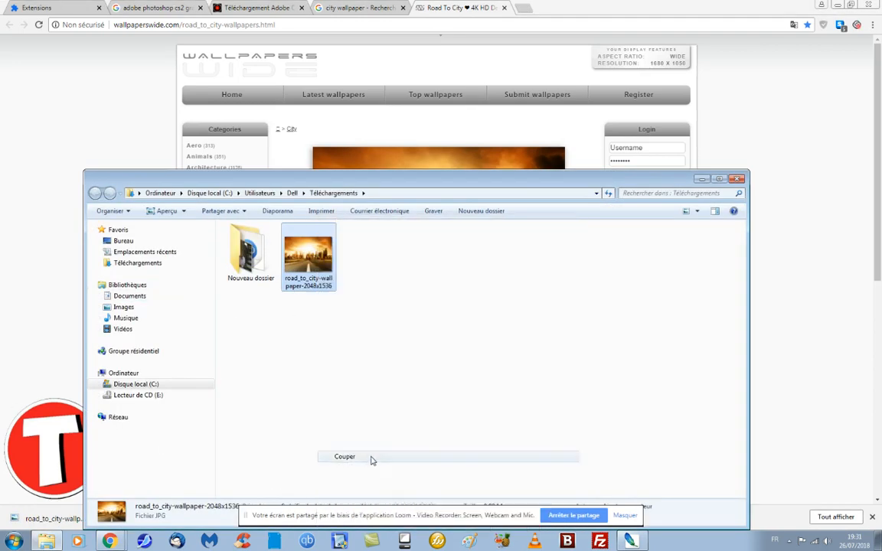
Go to the desktop, delete the small images picture and paste the road_to_city wallpaper file there
{"action": "left_click", "coordinate": [701, 179]}
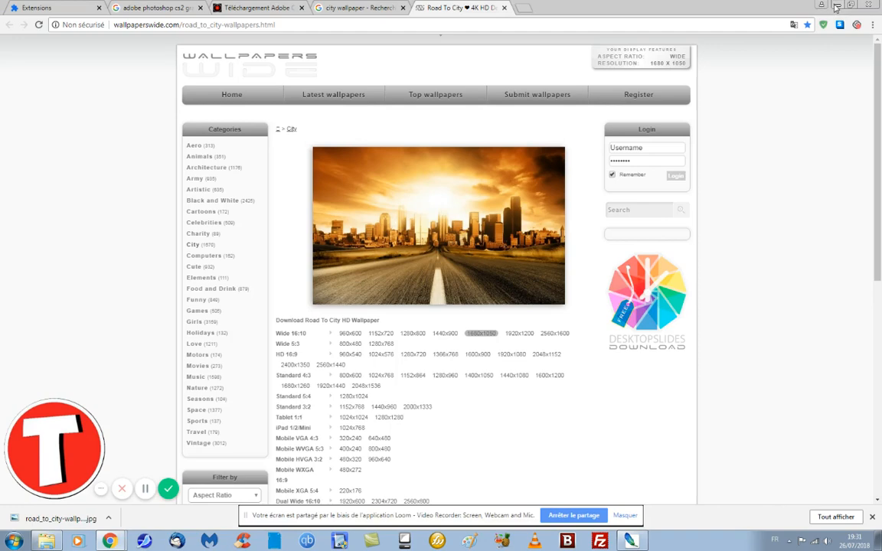
{"action": "left_click", "coordinate": [837, 7]}
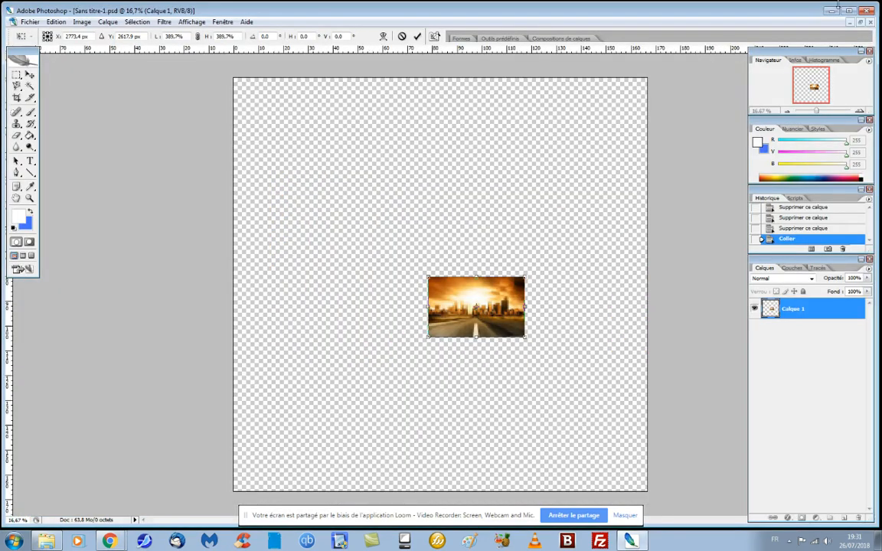
{"action": "left_click", "coordinate": [831, 10]}
{"action": "left_click", "coordinate": [121, 287]}
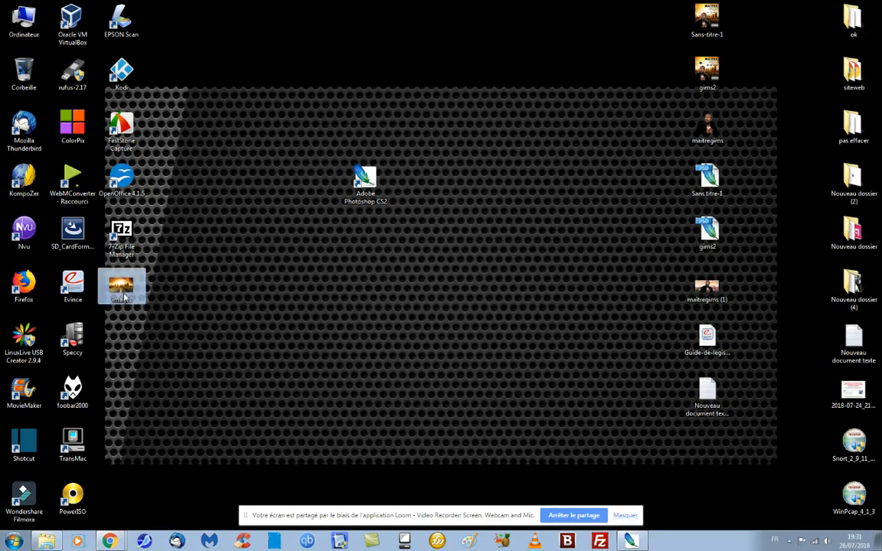
{"action": "key", "text": "Delete"}
{"action": "right_click", "coordinate": [280, 311]}
{"action": "left_click", "coordinate": [306, 363]}
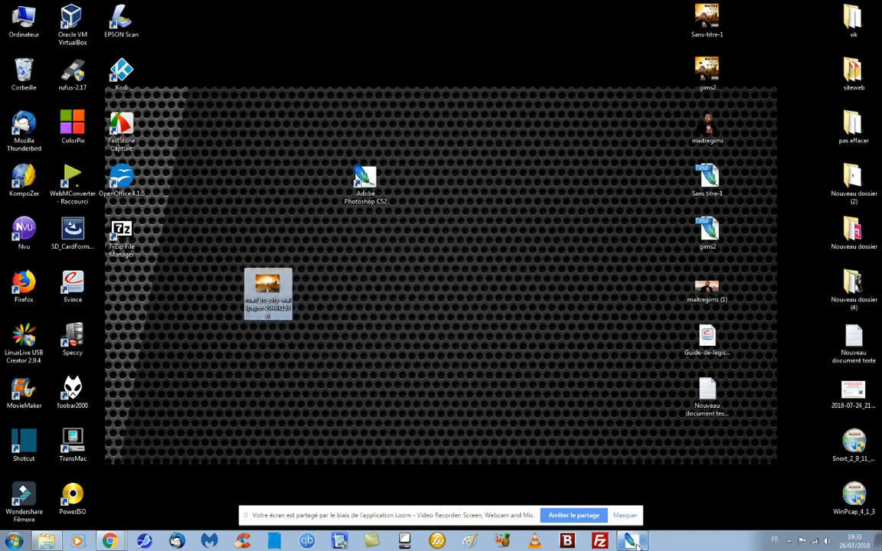
Switch back to Photoshop, apply the pending transformation and replace layer Calque 1 with a new empty layer
{"action": "left_click", "coordinate": [631, 541]}
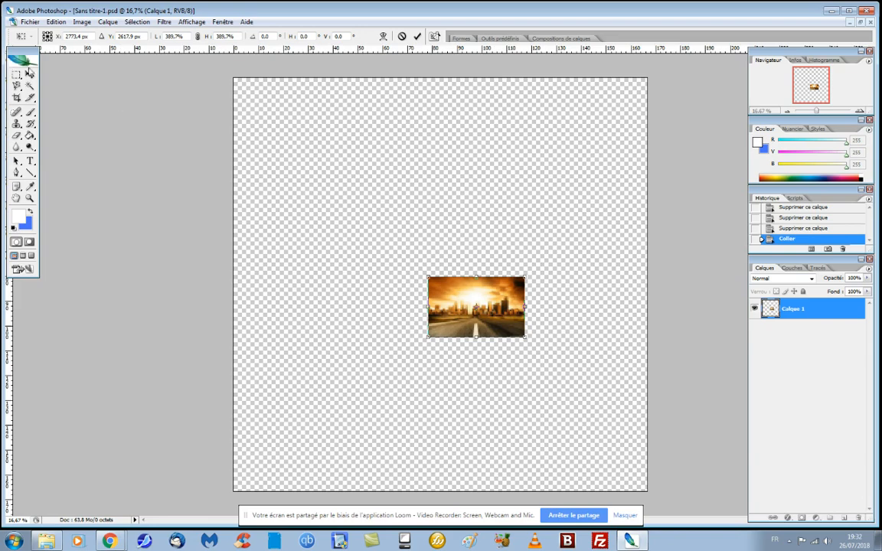
{"action": "left_click", "coordinate": [29, 75]}
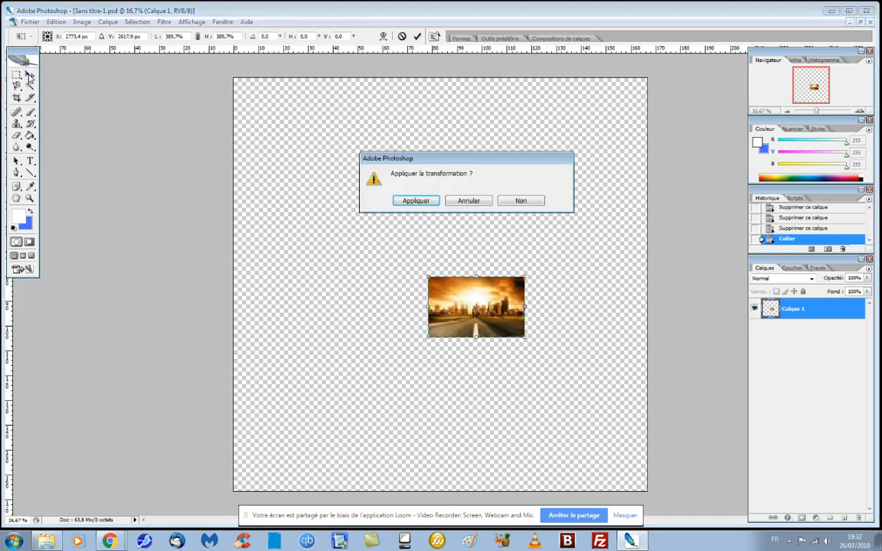
{"action": "left_click", "coordinate": [425, 201]}
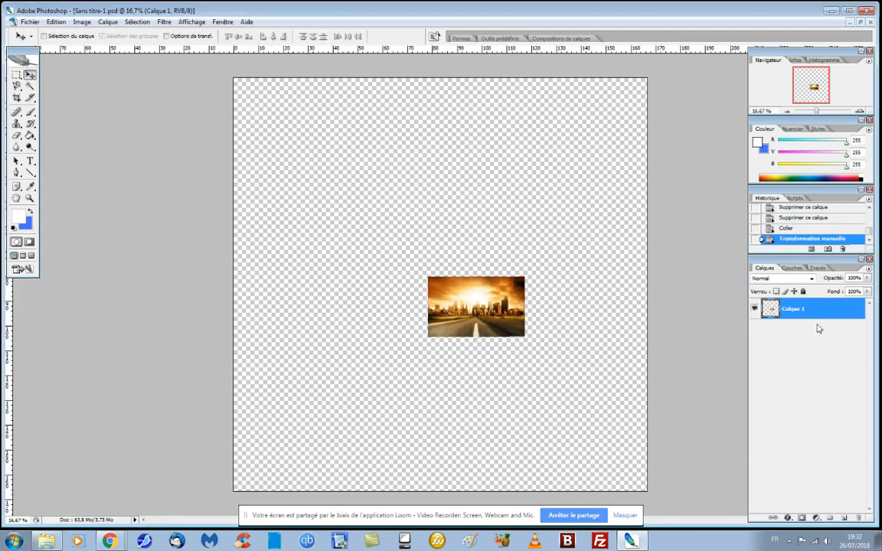
{"action": "left_click", "coordinate": [845, 519]}
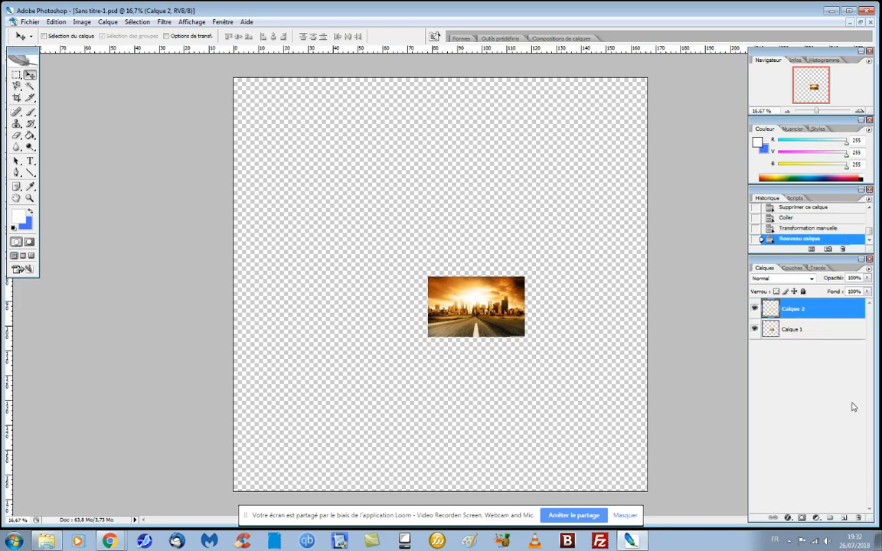
{"action": "left_click", "coordinate": [795, 330]}
{"action": "left_click", "coordinate": [857, 519]}
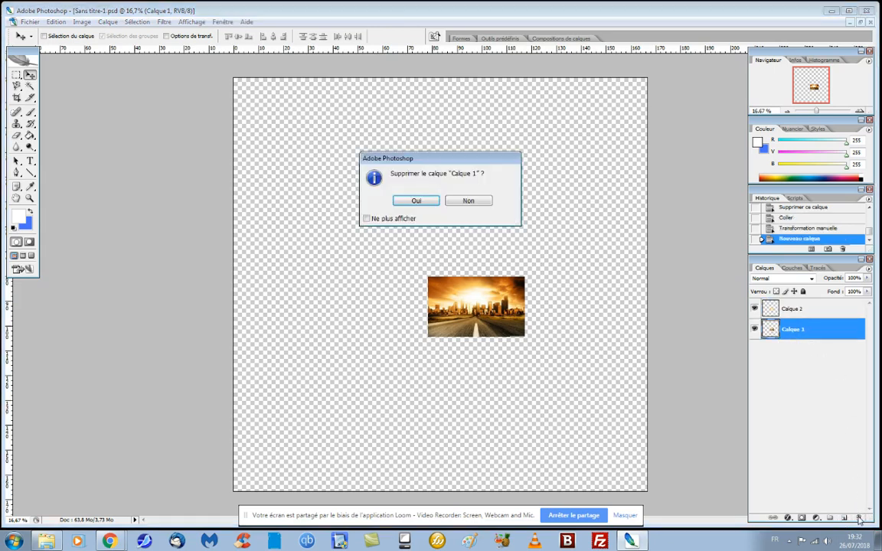
{"action": "left_click", "coordinate": [416, 201]}
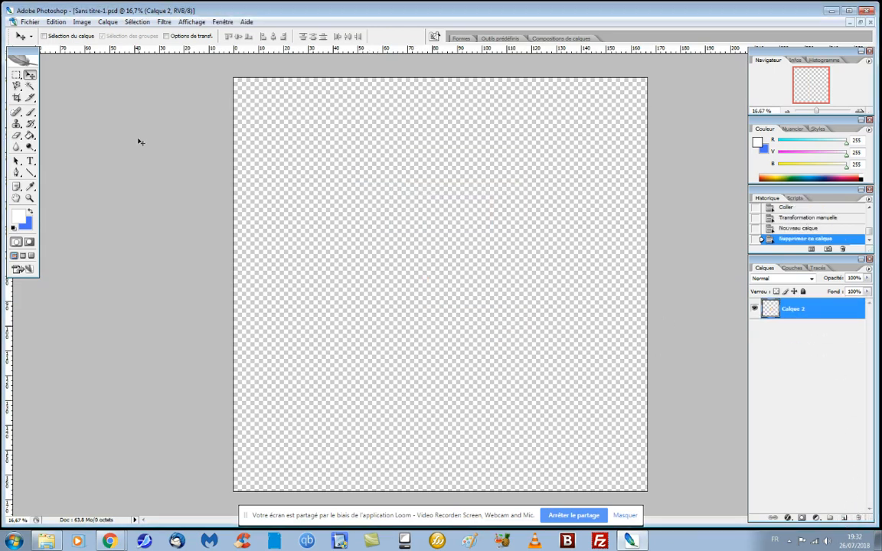
Open the file road_to_city-wallpaper-2048x1536 from the Desktop (Bureau)
{"action": "left_click", "coordinate": [30, 22]}
{"action": "left_click", "coordinate": [34, 43]}
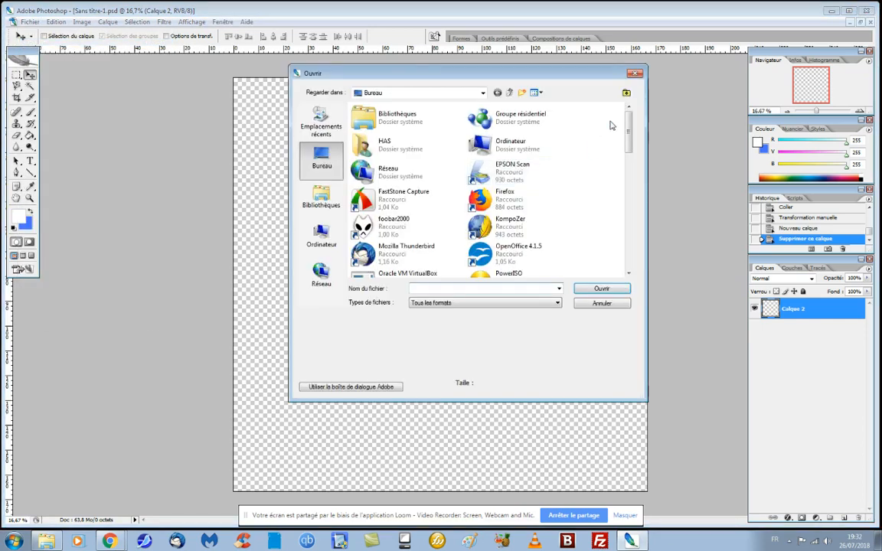
{"action": "left_click_drag", "start_coordinate": [632, 130], "coordinate": [630, 232]}
{"action": "left_click", "coordinate": [383, 180]}
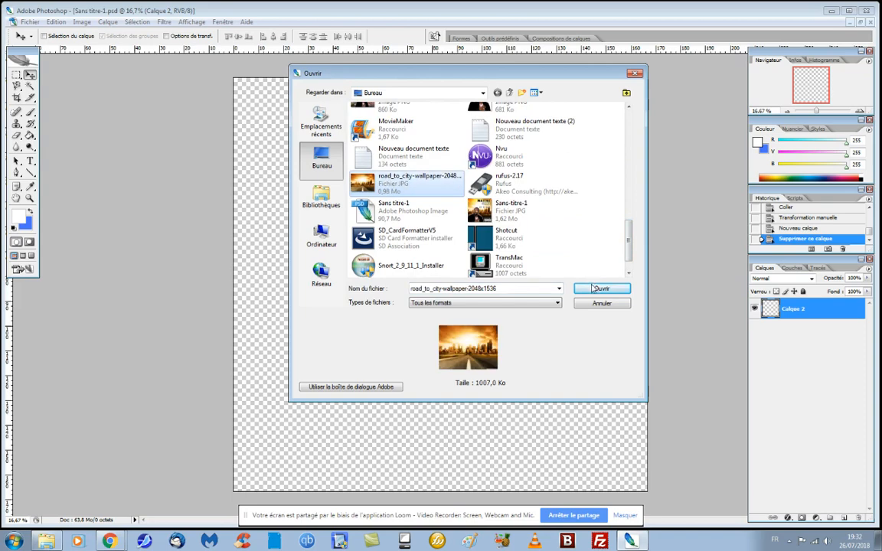
{"action": "left_click", "coordinate": [600, 288]}
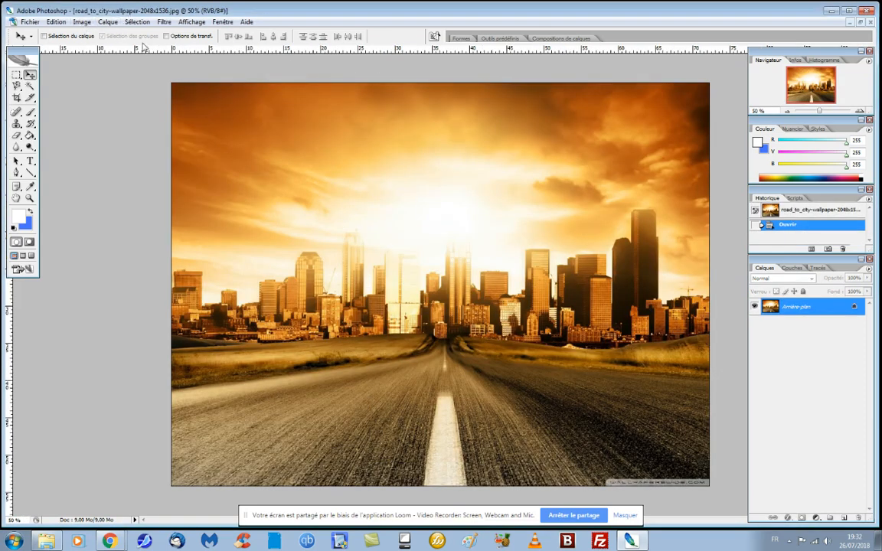
Select the entire road-to-city wallpaper and cut it to the clipboard
{"action": "left_click", "coordinate": [137, 21]}
{"action": "left_click", "coordinate": [146, 30]}
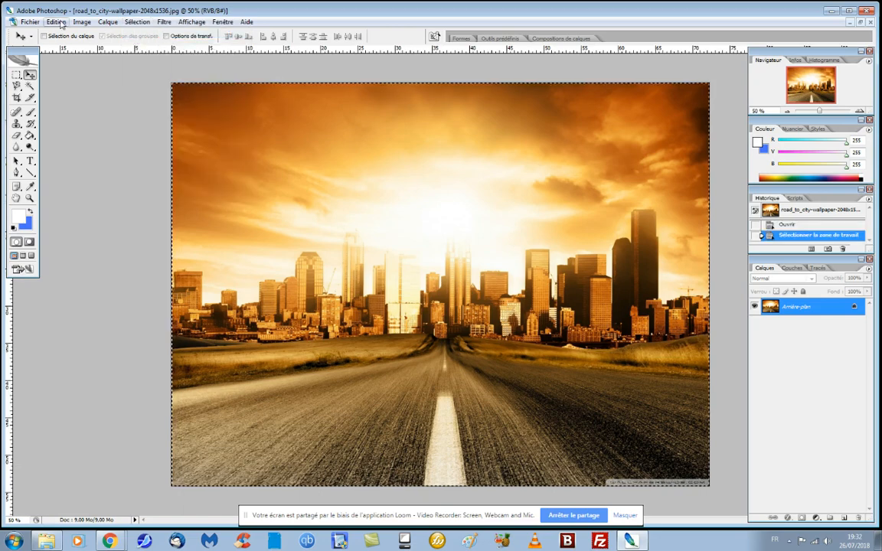
{"action": "left_click", "coordinate": [59, 22]}
{"action": "left_click", "coordinate": [69, 80]}
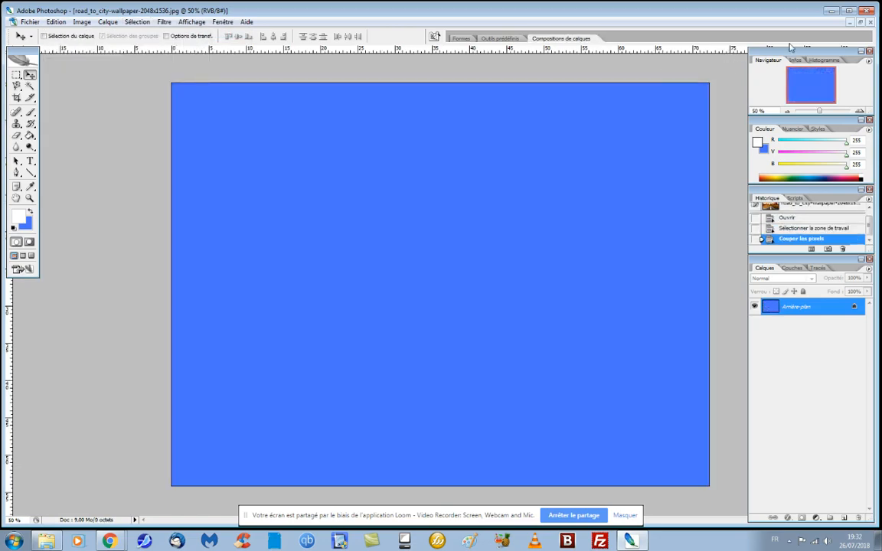
Minimize the wallpaper's window and paste the cut picture into the empty layer of Sans titre-1.psd
{"action": "left_click", "coordinate": [849, 23]}
{"action": "left_click", "coordinate": [70, 22]}
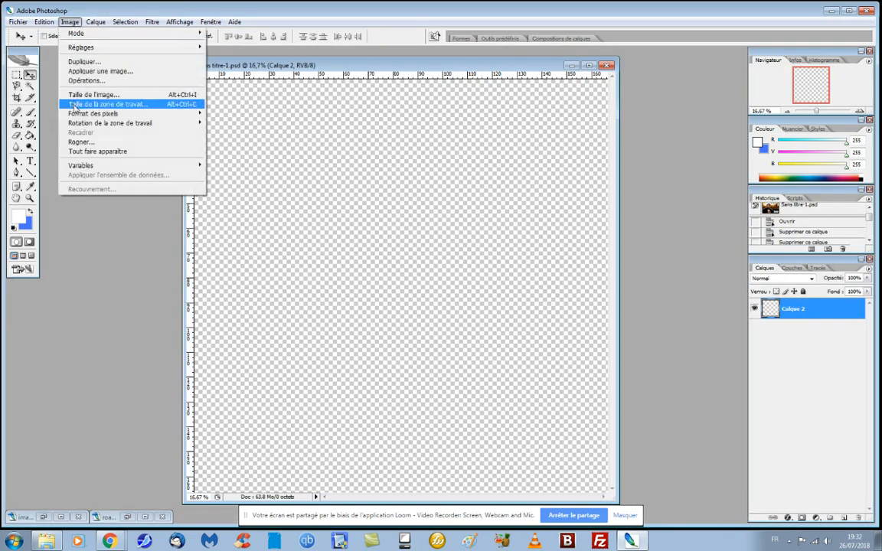
{"action": "mouse_move", "coordinate": [44, 23]}
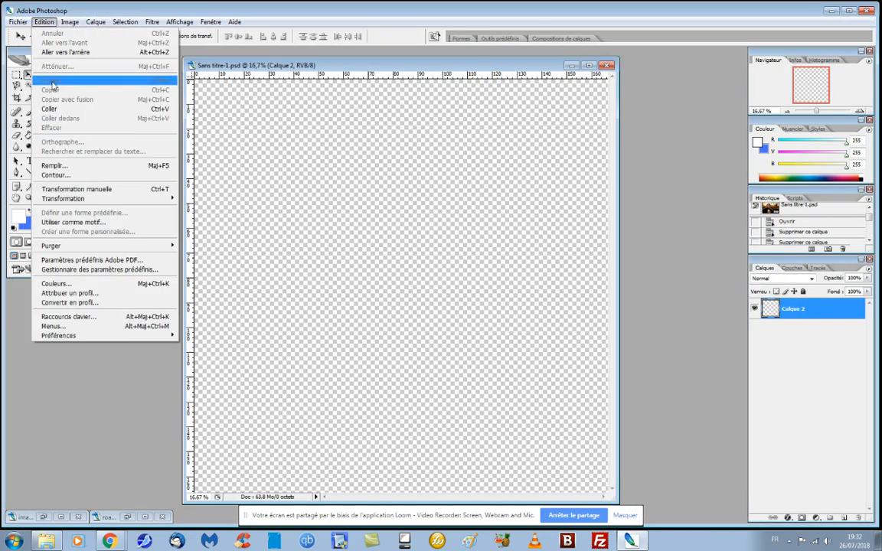
{"action": "left_click", "coordinate": [47, 109]}
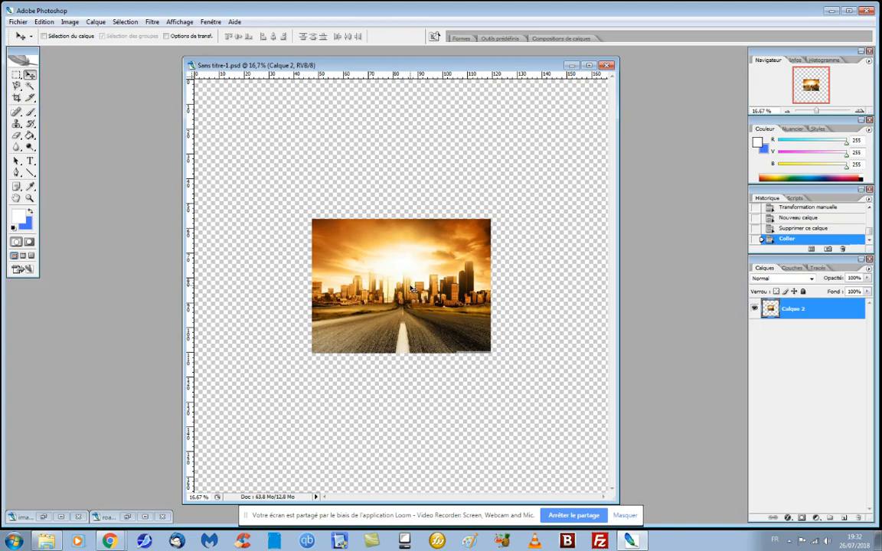
Free-transform the pasted road picture, stretching it to about 242% width and 320% height to cover the canvas
{"action": "key", "text": "ctrl+t"}
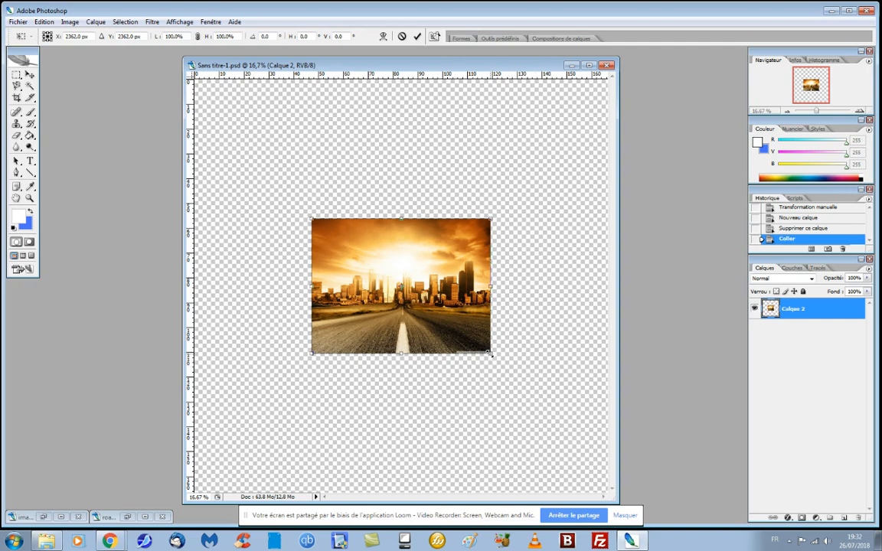
{"action": "left_click_drag", "start_coordinate": [491, 356], "coordinate": [608, 452]}
{"action": "left_click_drag", "start_coordinate": [310, 220], "coordinate": [218, 149]}
{"action": "left_click_drag", "start_coordinate": [419, 147], "coordinate": [420, 81]}
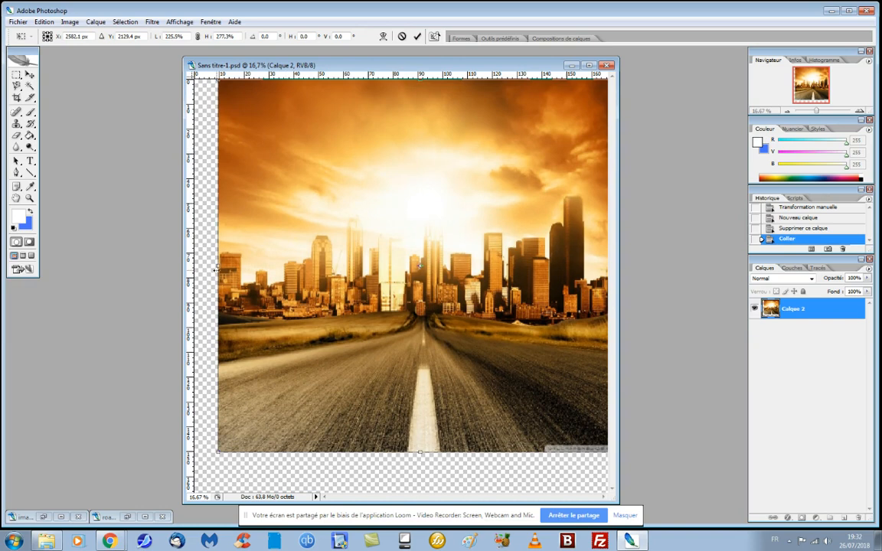
{"action": "left_click_drag", "start_coordinate": [217, 266], "coordinate": [193, 267]}
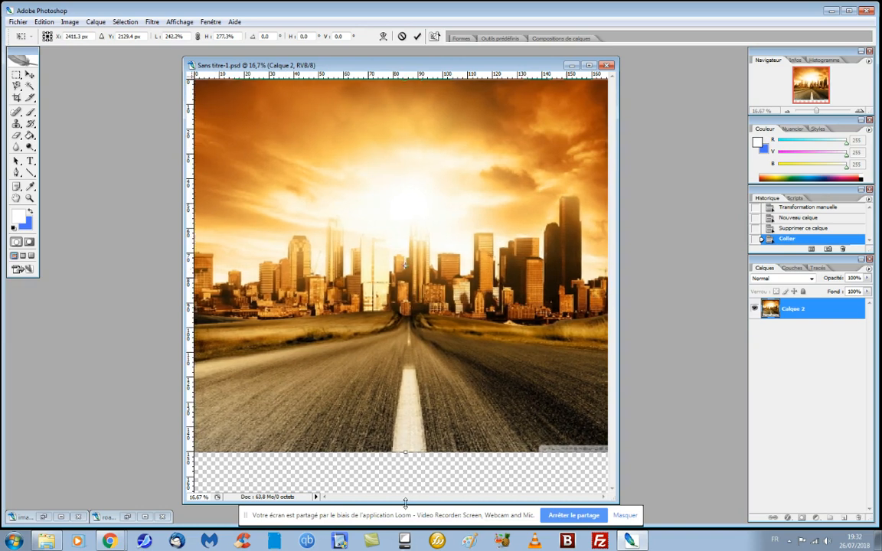
{"action": "left_click_drag", "start_coordinate": [406, 453], "coordinate": [410, 507]}
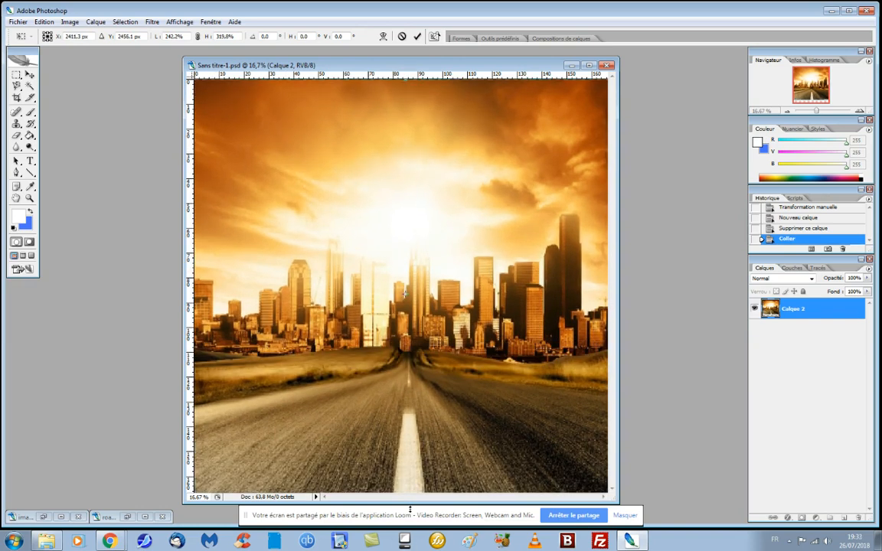
Widen the road picture to about 273%, shift it so the road sits near the canvas centre, and apply the transformation
{"action": "left_click_drag", "start_coordinate": [462, 353], "coordinate": [442, 353]}
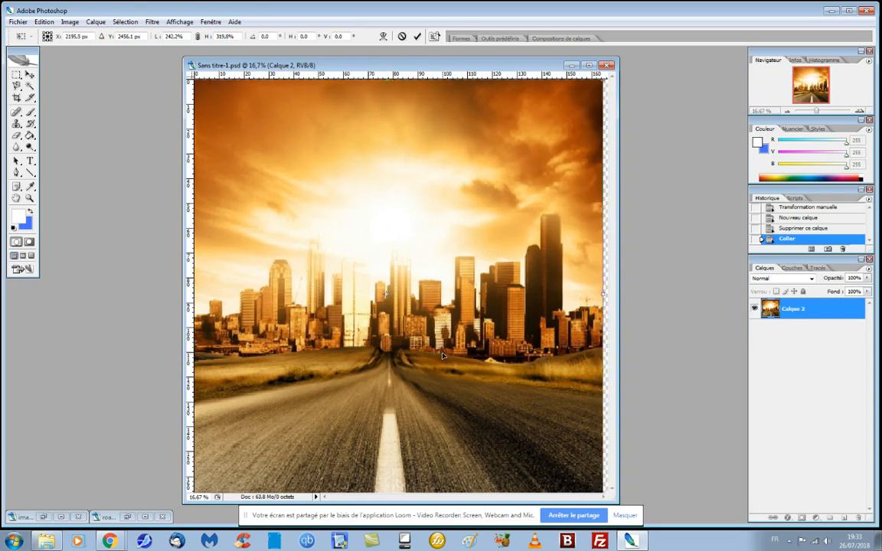
{"action": "left_click_drag", "start_coordinate": [604, 294], "coordinate": [655, 287]}
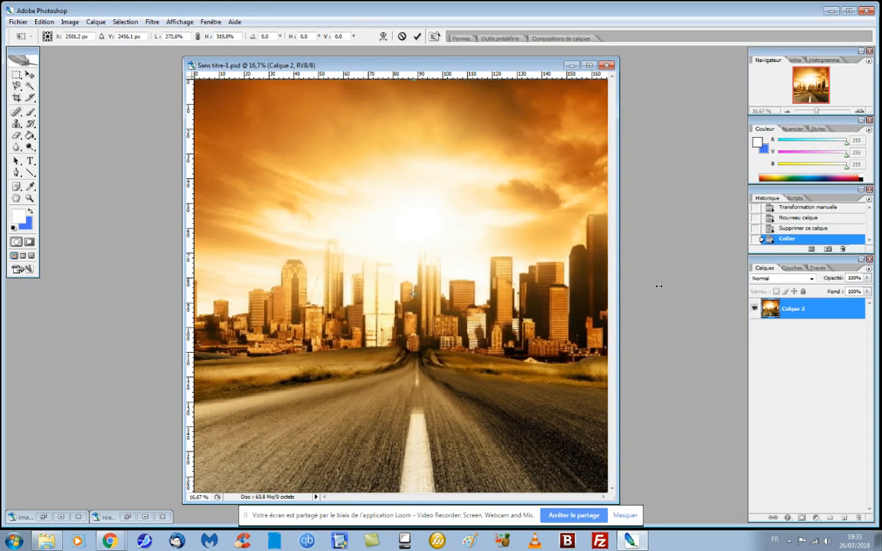
{"action": "left_click_drag", "start_coordinate": [373, 188], "coordinate": [364, 187]}
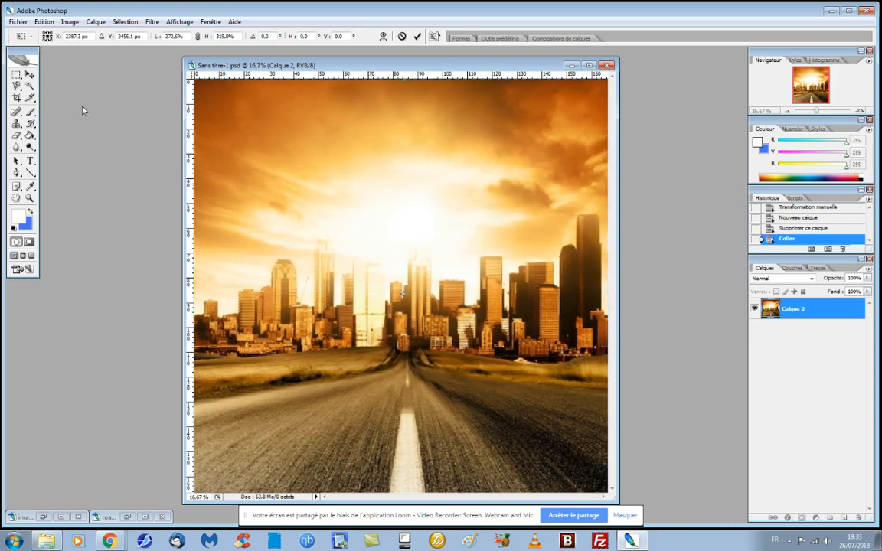
{"action": "left_click", "coordinate": [28, 74]}
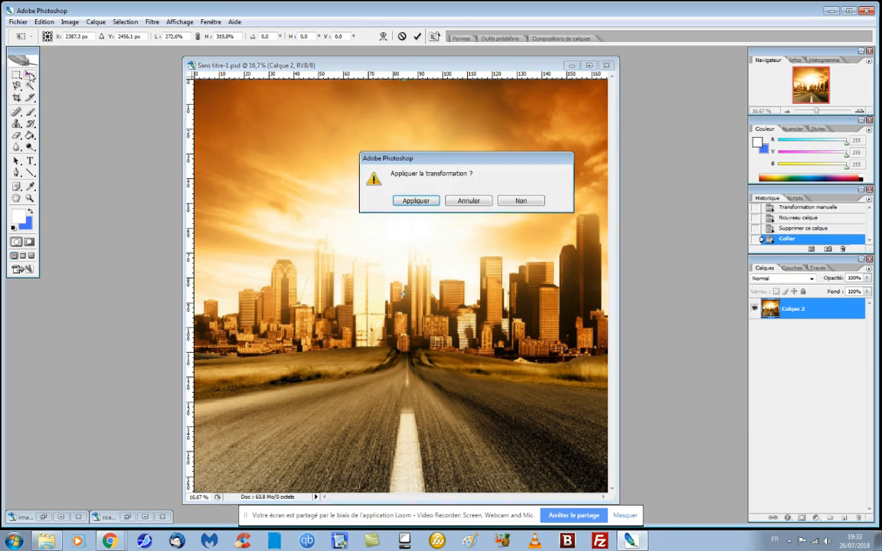
{"action": "left_click", "coordinate": [417, 202]}
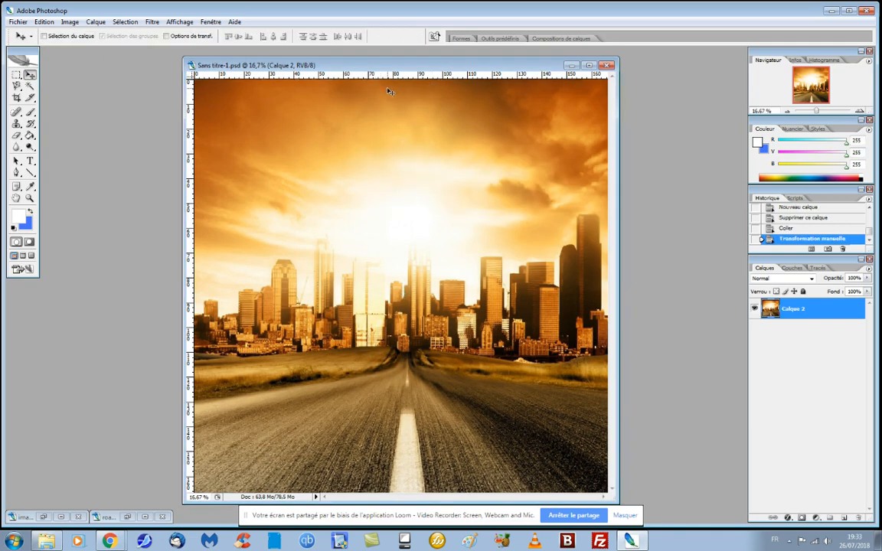
Move the Sans titre-1.psd window slightly upward and hide the screen-sharing notification
{"action": "mouse_move", "coordinate": [346, 61]}
{"action": "left_mouse_down"}
{"action": "mouse_move", "coordinate": [306, 61]}
{"action": "mouse_move", "coordinate": [354, 48]}
{"action": "left_mouse_up"}
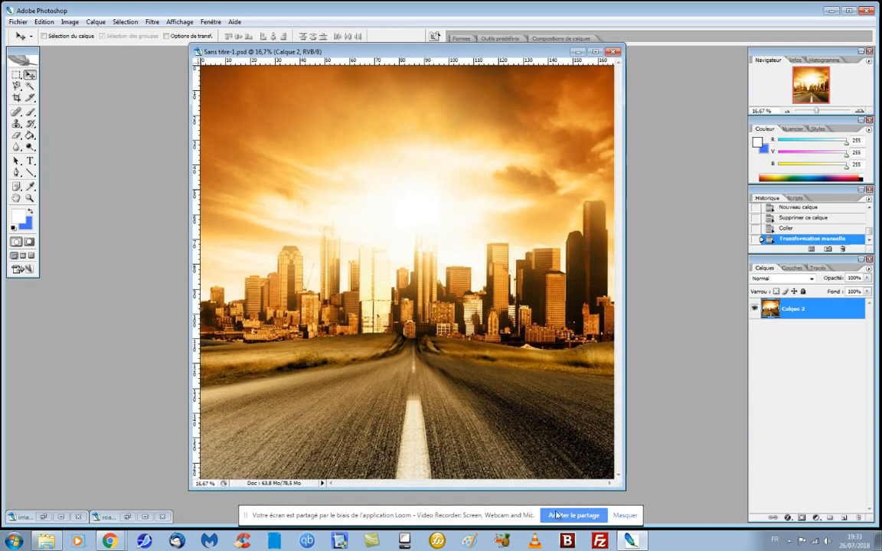
{"action": "left_click", "coordinate": [625, 517]}
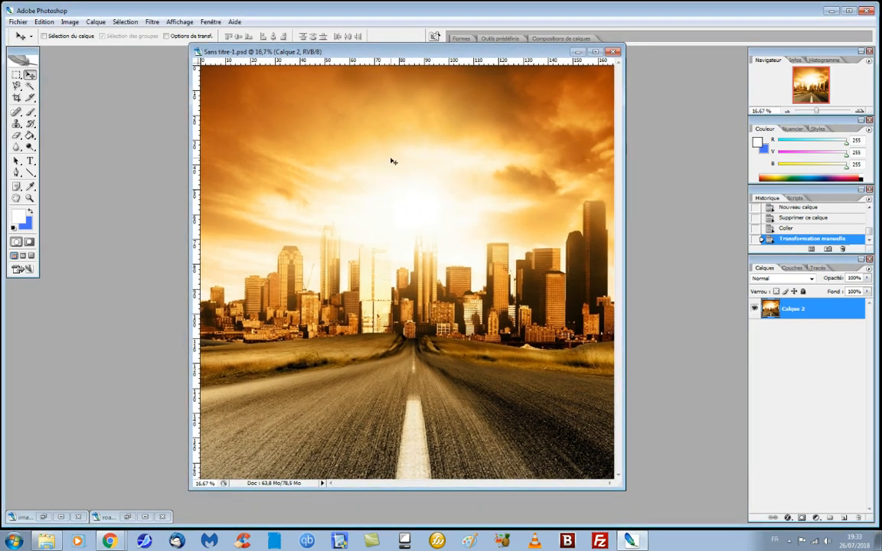
{"action": "left_click", "coordinate": [790, 520]}
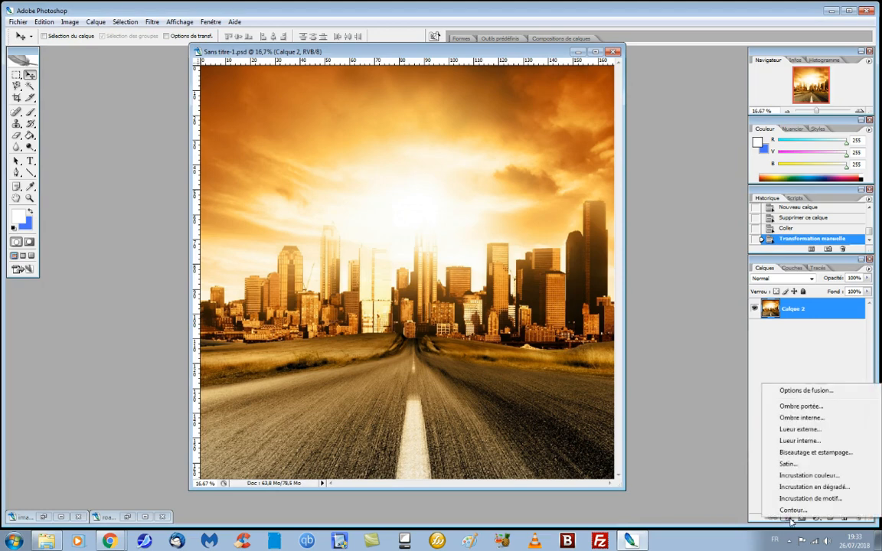
{"action": "left_click", "coordinate": [806, 391]}
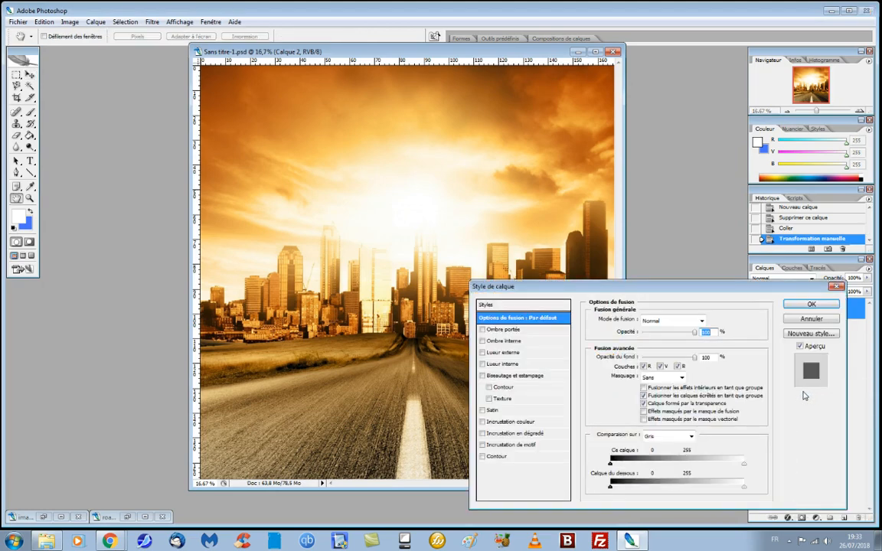
{"action": "left_click", "coordinate": [519, 434]}
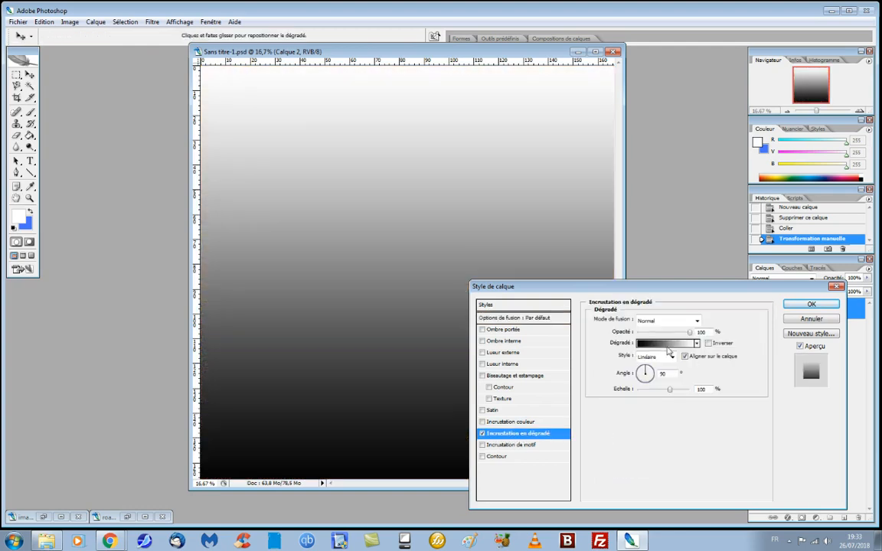
{"action": "left_click", "coordinate": [695, 322]}
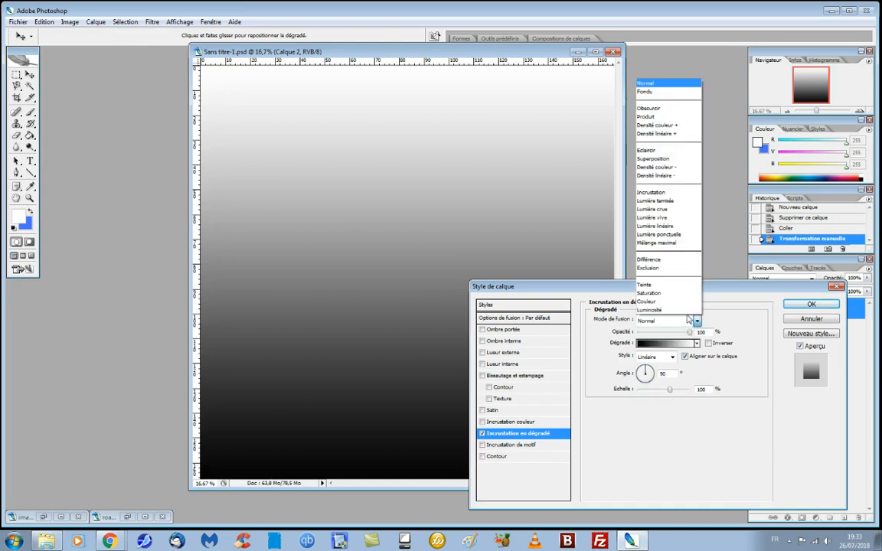
{"action": "left_click", "coordinate": [663, 193]}
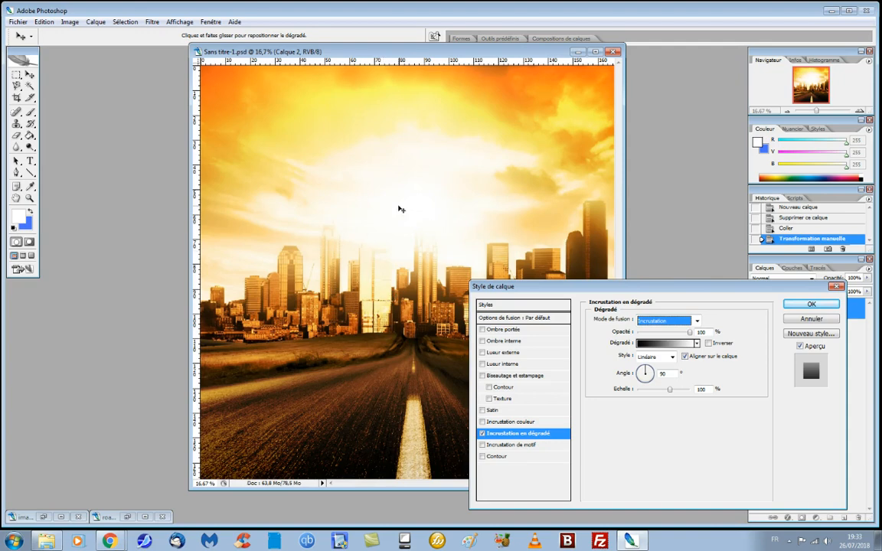
{"action": "left_click", "coordinate": [816, 318]}
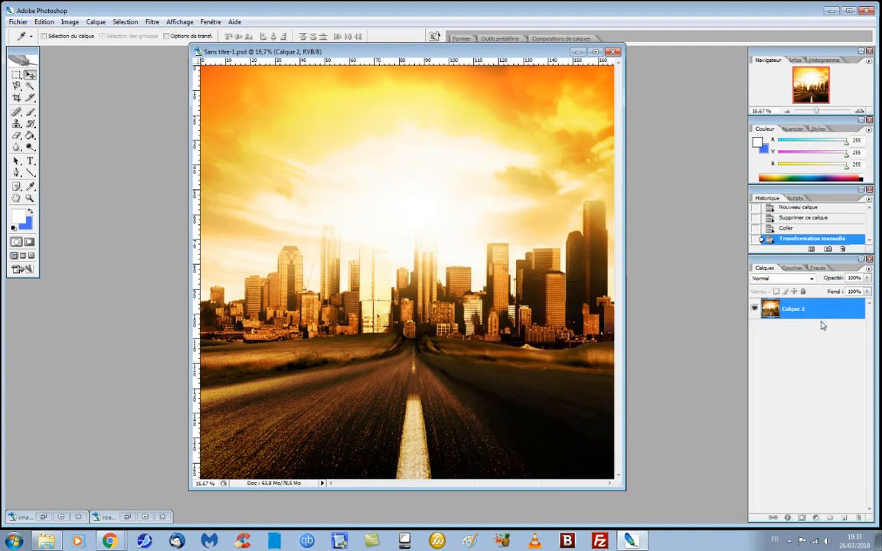
Add a gradient overlay (Incrustation en dégradé) to Calque 2 with its blend mode set to Incrustation
{"action": "left_click", "coordinate": [787, 518]}
{"action": "left_click", "coordinate": [775, 389]}
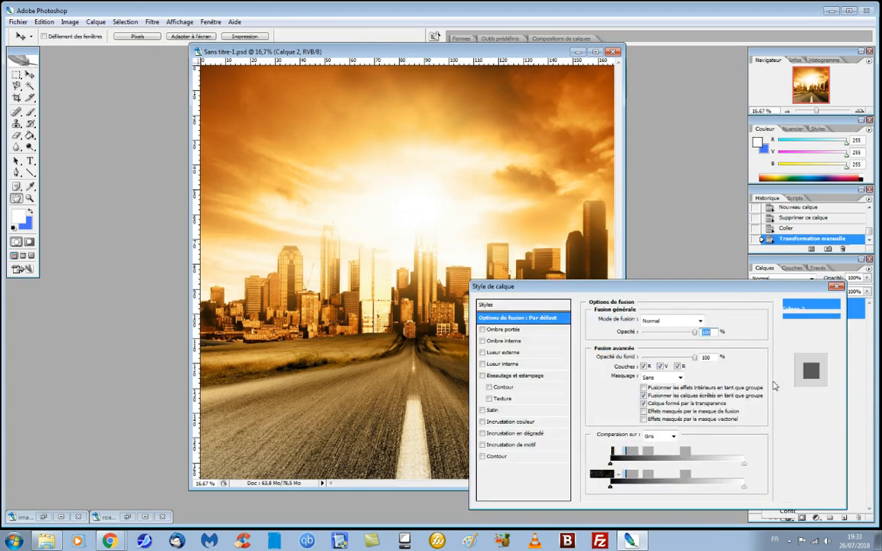
{"action": "left_click", "coordinate": [516, 433]}
{"action": "left_click", "coordinate": [695, 321]}
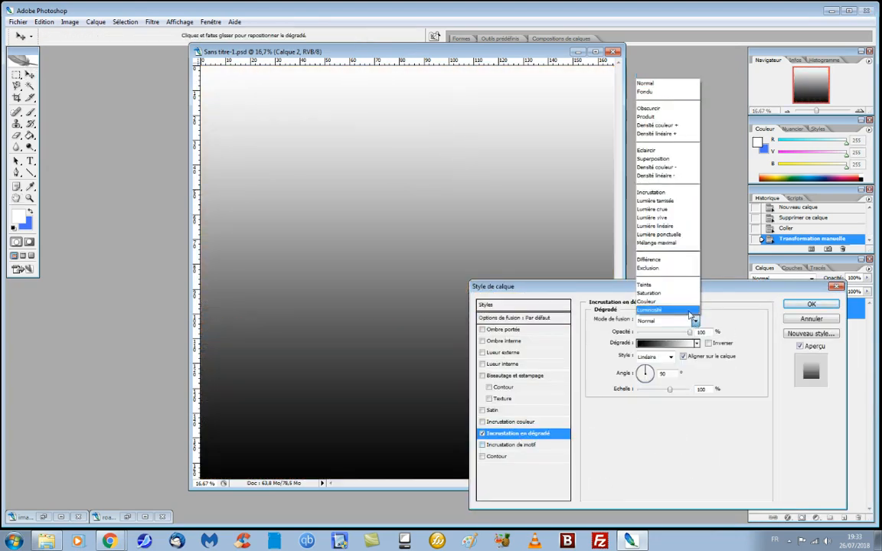
{"action": "left_click", "coordinate": [668, 193]}
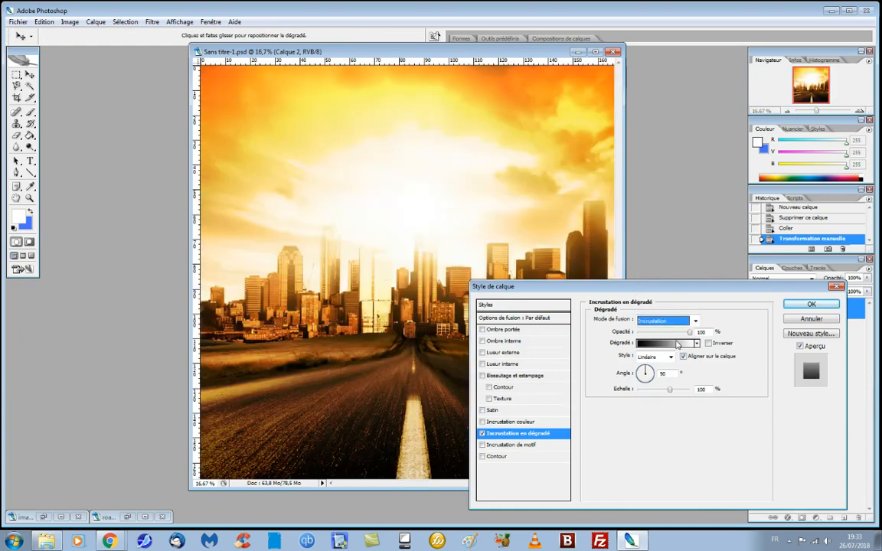
Try the blue-yellow-blue, blue-red-yellow and violet-orange gradient presets, choose Noir, blanc and apply the layer style
{"action": "left_click", "coordinate": [677, 344]}
{"action": "left_click", "coordinate": [661, 176]}
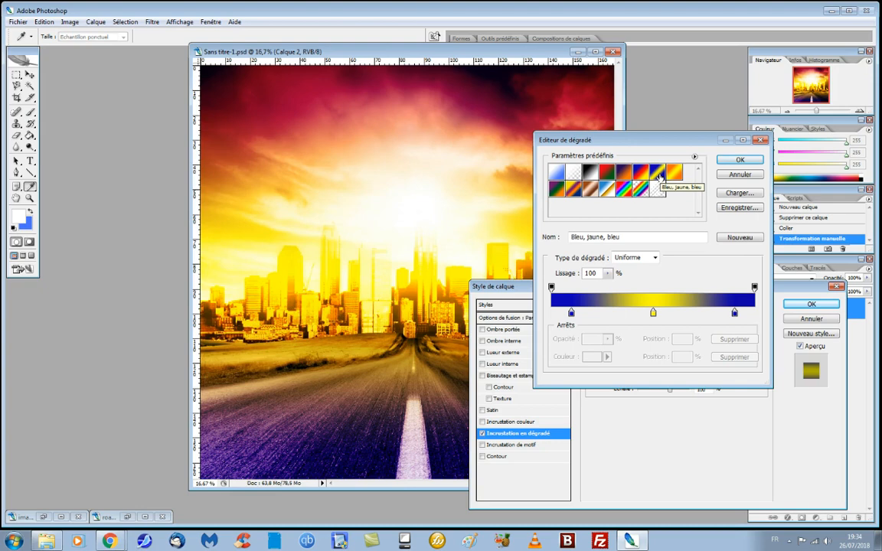
{"action": "left_click", "coordinate": [638, 175]}
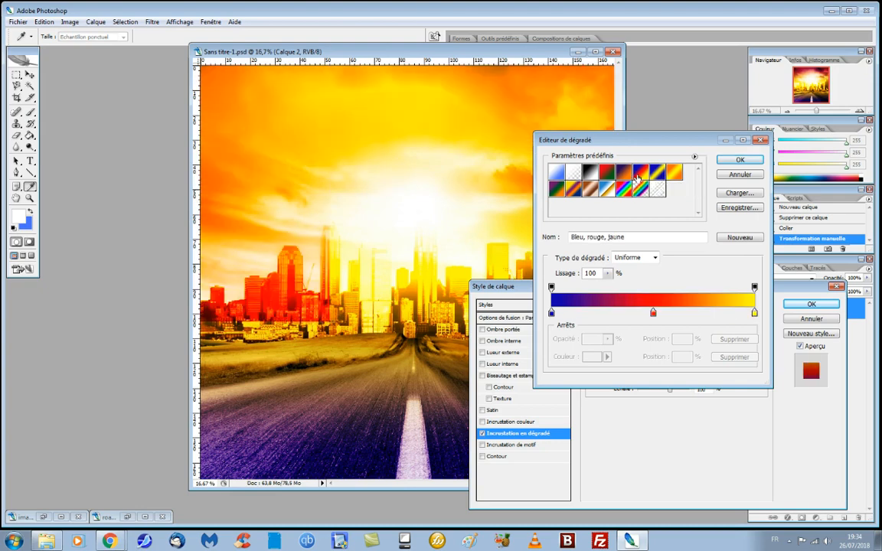
{"action": "left_click", "coordinate": [624, 175]}
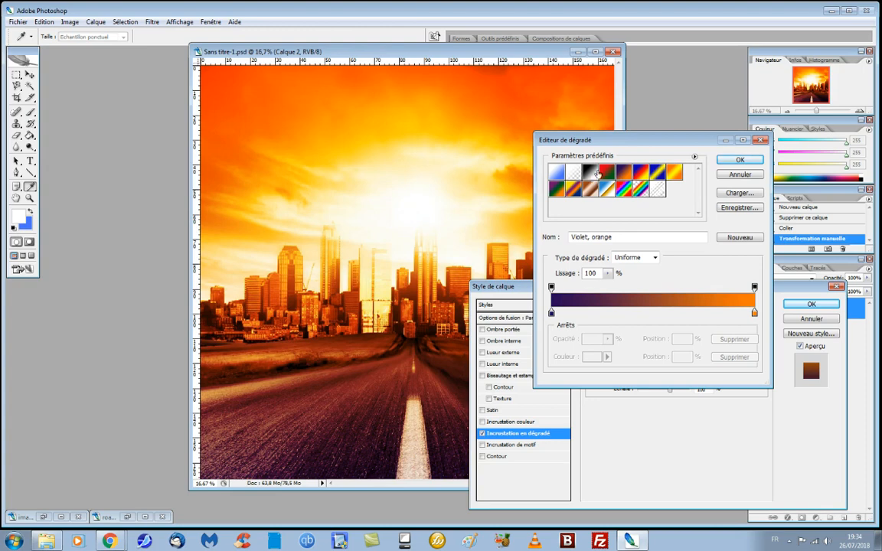
{"action": "left_click", "coordinate": [590, 176]}
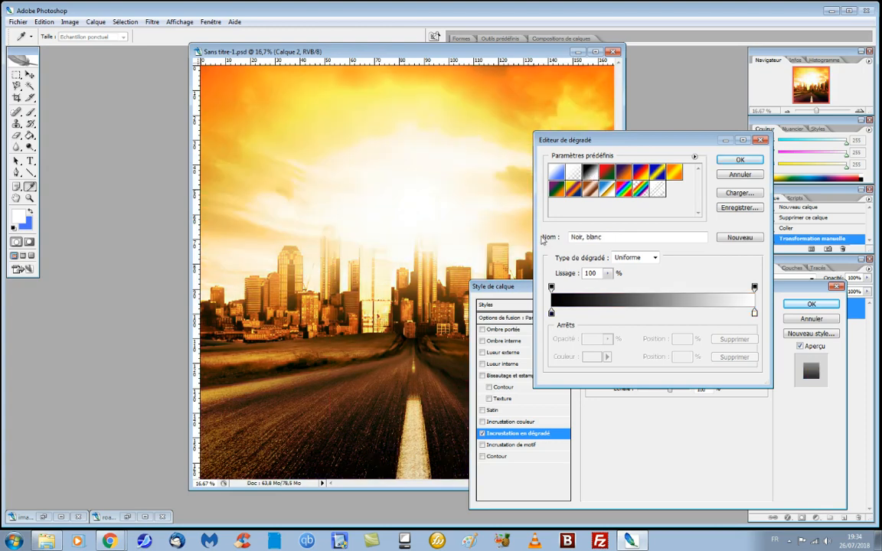
{"action": "left_click", "coordinate": [740, 161]}
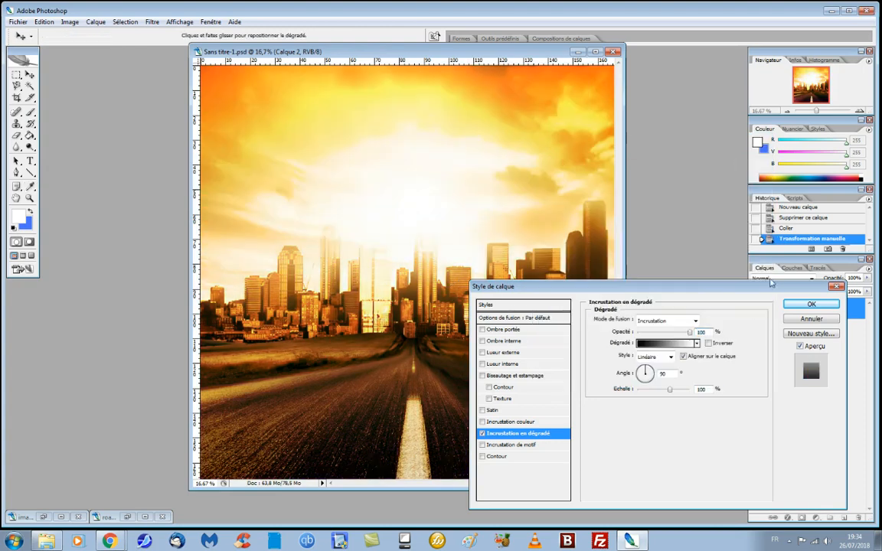
{"action": "left_click", "coordinate": [814, 307]}
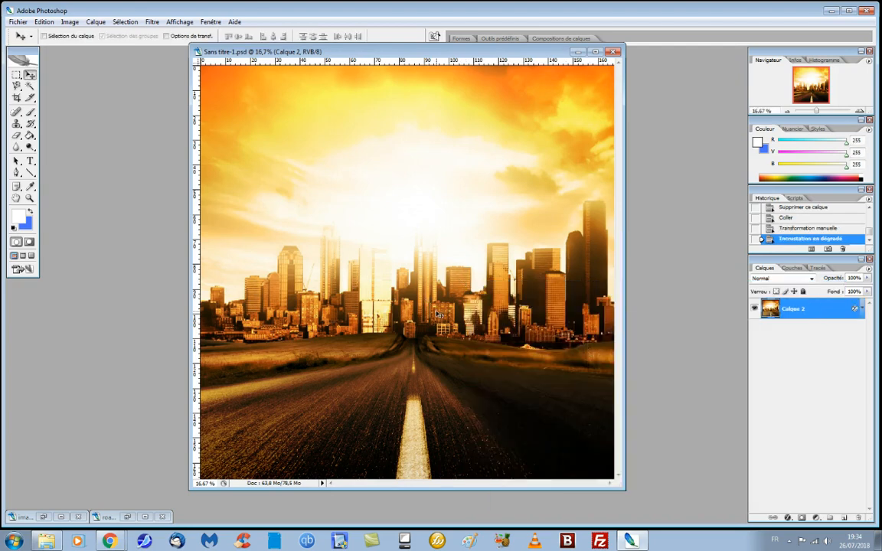
Open the PNG image maitregims from the Desktop (Bureau)
{"action": "left_click", "coordinate": [17, 21]}
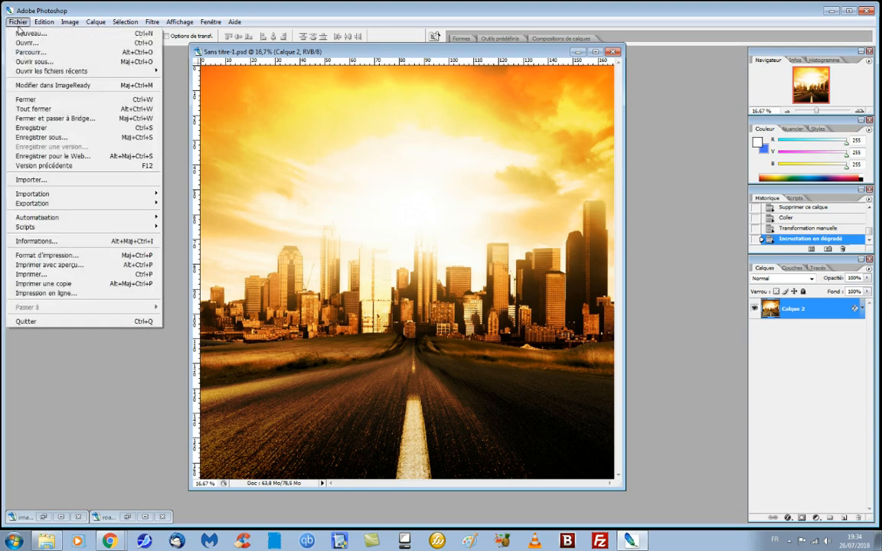
{"action": "left_click", "coordinate": [21, 44]}
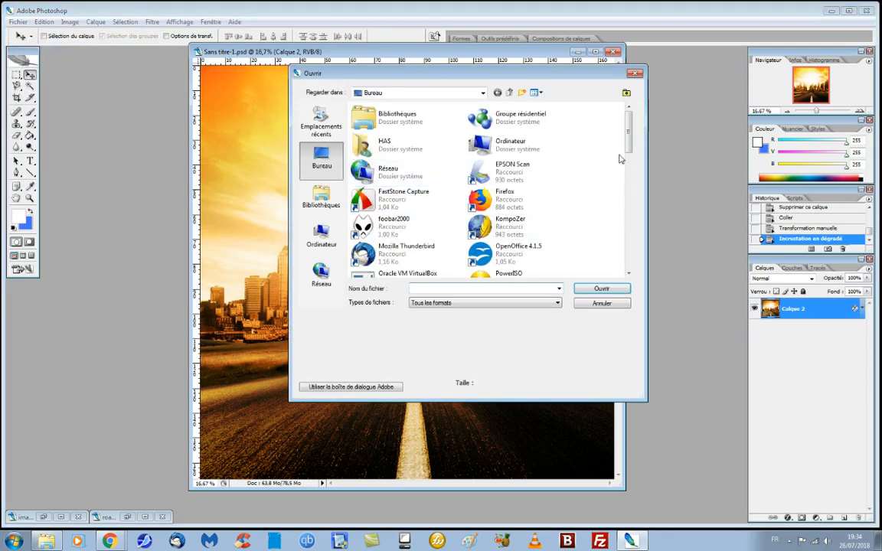
{"action": "left_click_drag", "start_coordinate": [626, 157], "coordinate": [634, 229]}
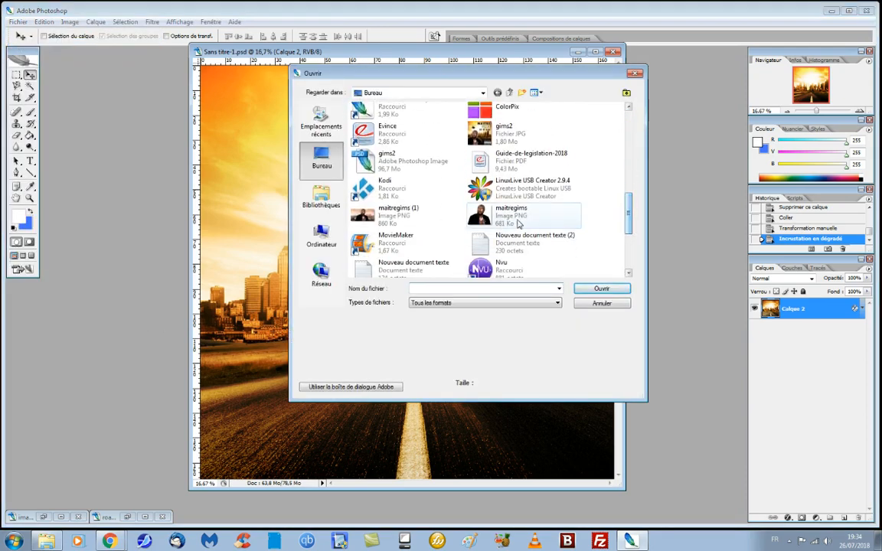
{"action": "double_click", "coordinate": [505, 220]}
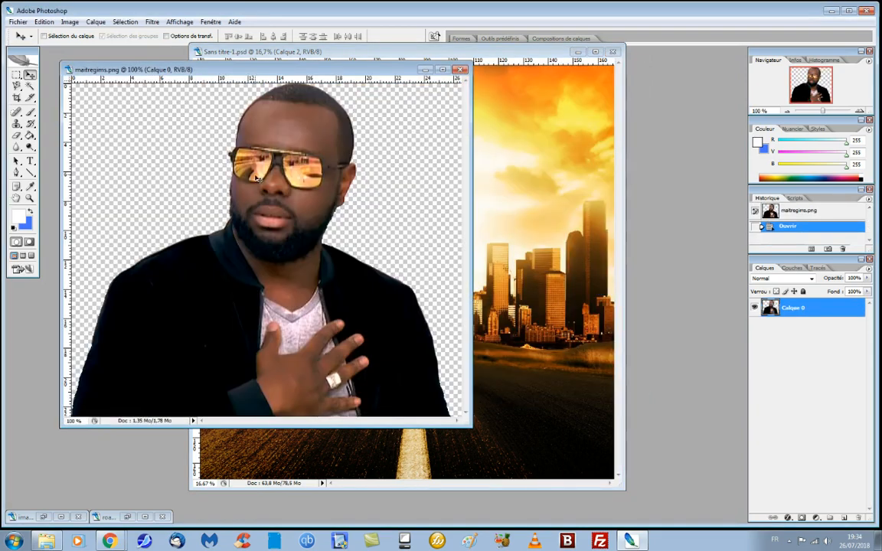
Select the entire maitregims.png image and cut the singer's cutout to the clipboard
{"action": "left_click", "coordinate": [125, 21]}
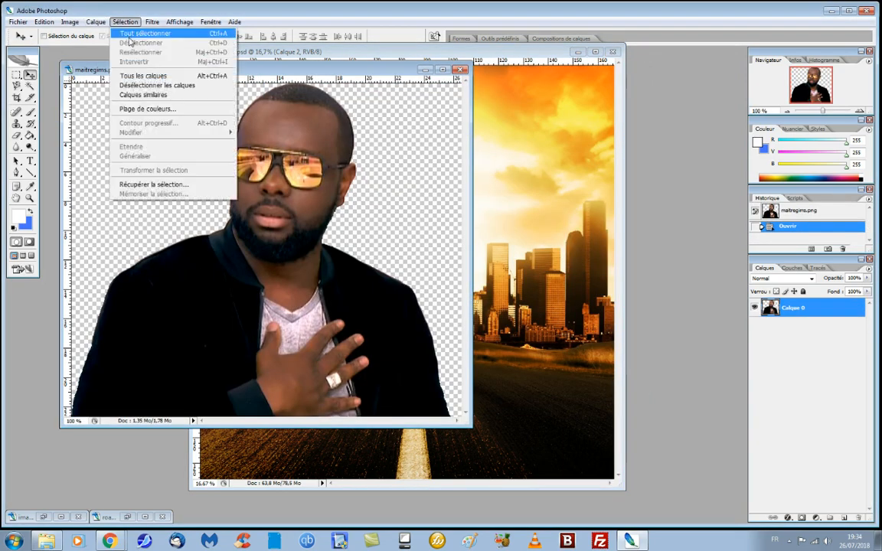
{"action": "left_click", "coordinate": [127, 33]}
{"action": "left_click", "coordinate": [44, 21]}
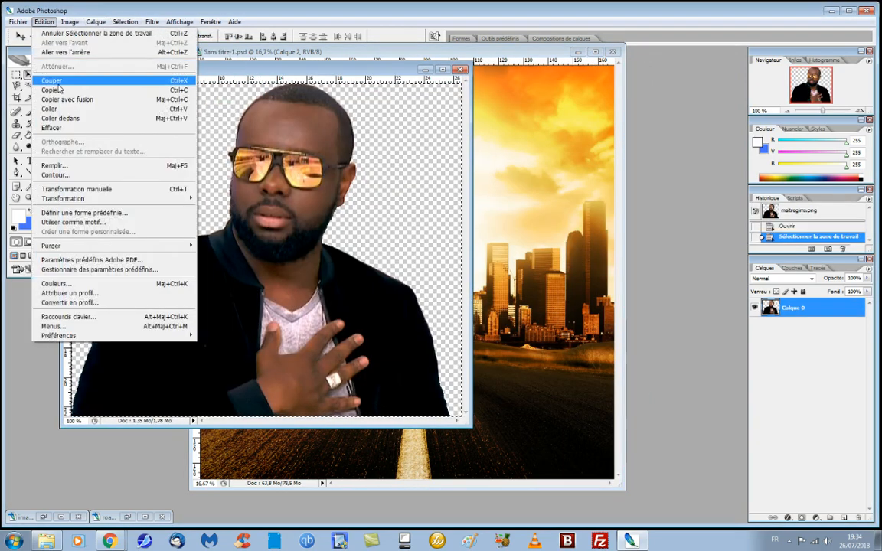
{"action": "left_click", "coordinate": [56, 77]}
Minimize the maitregims.png window and paste the singer's cutout above the background in Sans titre-1.psd
{"action": "left_click", "coordinate": [425, 70]}
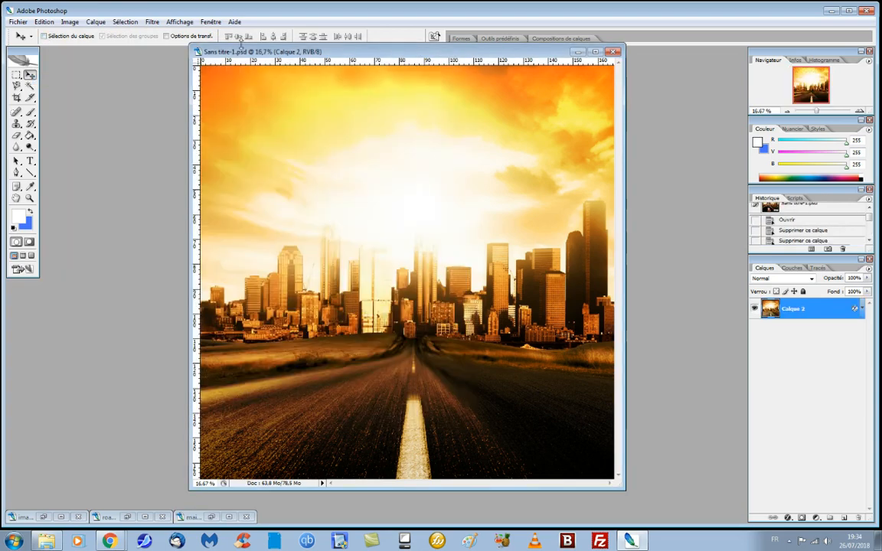
{"action": "left_click_drag", "start_coordinate": [247, 51], "coordinate": [242, 65]}
{"action": "left_click", "coordinate": [44, 22]}
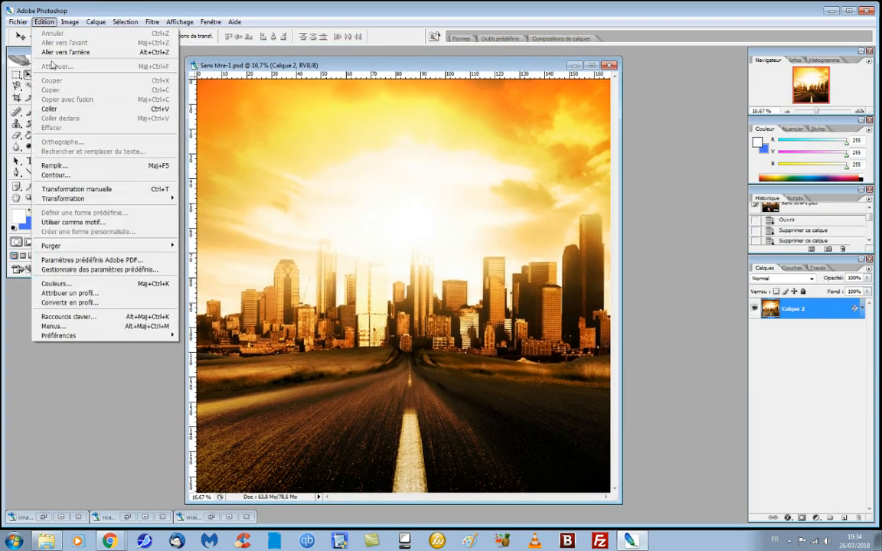
{"action": "left_click", "coordinate": [49, 110]}
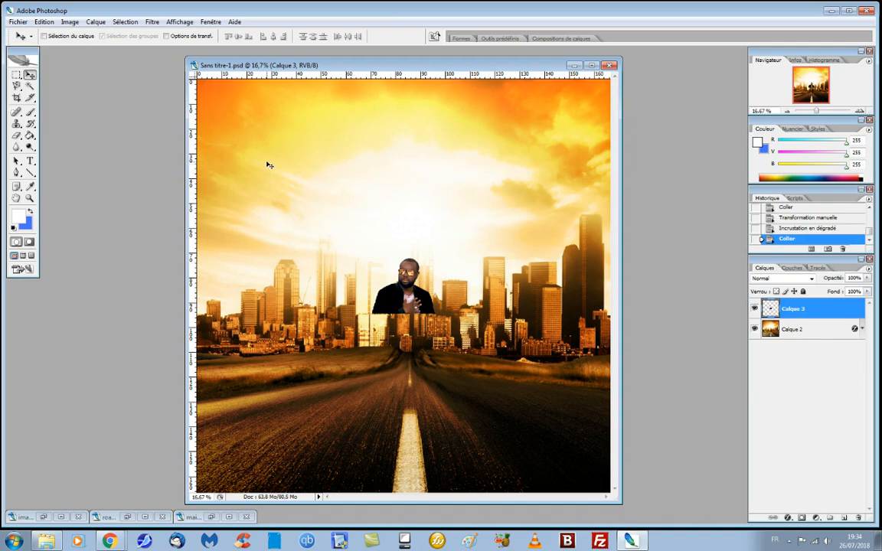
Scale the singer's cutout to about 480% and place it in the lower-left part of the canvas, then apply the transform
{"action": "key", "text": "ctrl+t"}
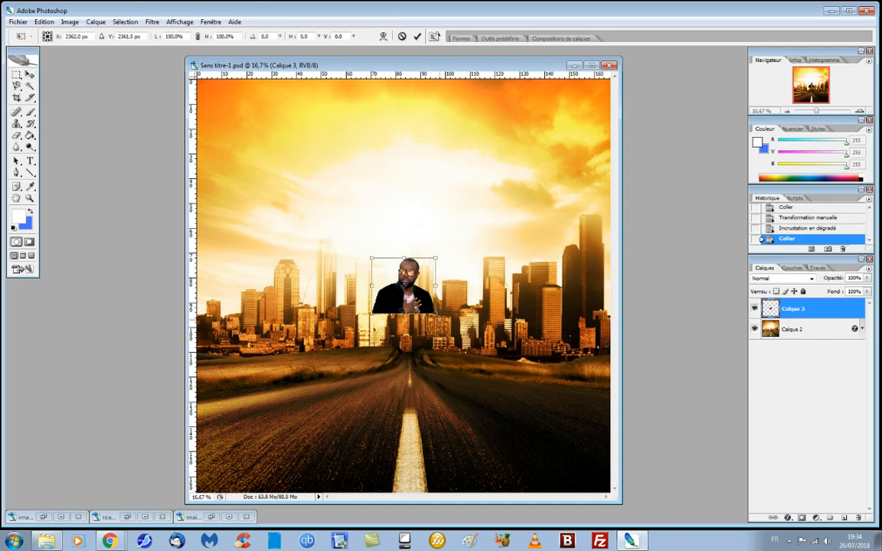
{"action": "left_click_drag", "start_coordinate": [434, 312], "coordinate": [605, 494]}
{"action": "left_click_drag", "start_coordinate": [659, 510], "coordinate": [666, 516]}
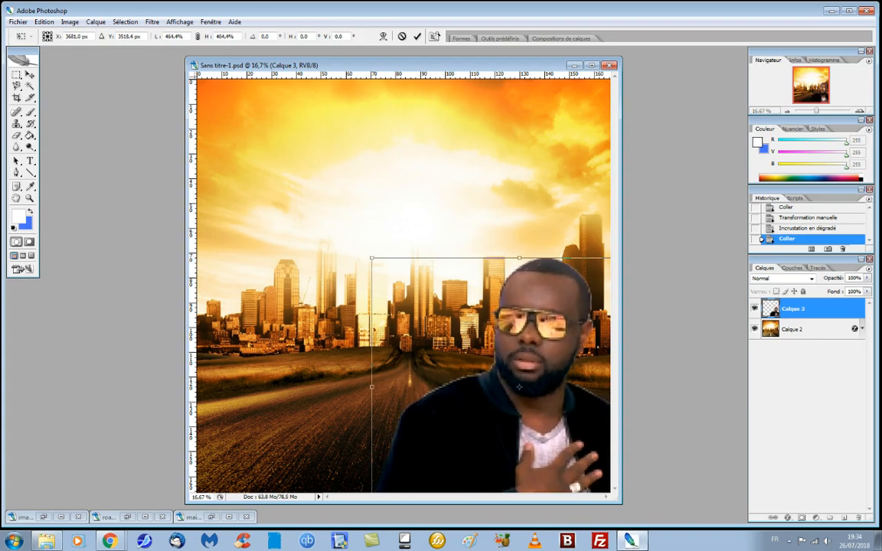
{"action": "left_click_drag", "start_coordinate": [537, 341], "coordinate": [345, 322]}
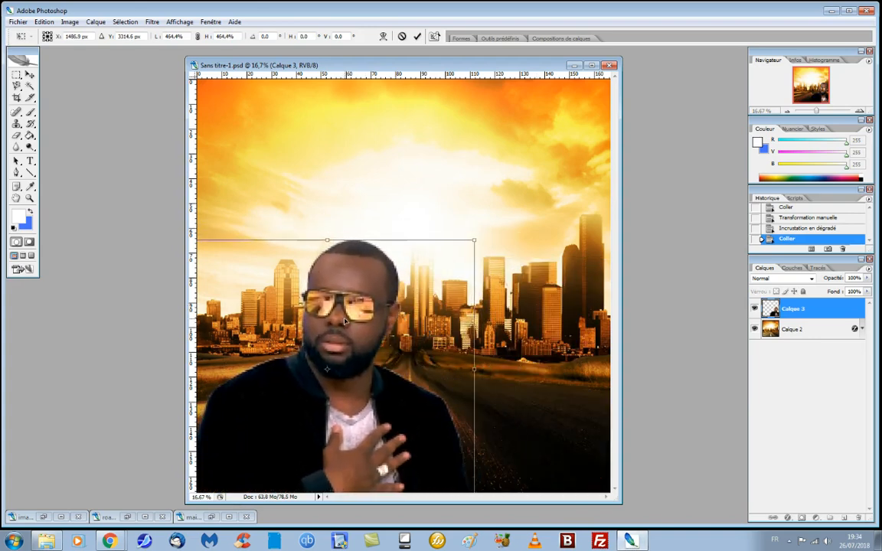
{"action": "left_click_drag", "start_coordinate": [475, 241], "coordinate": [484, 231]}
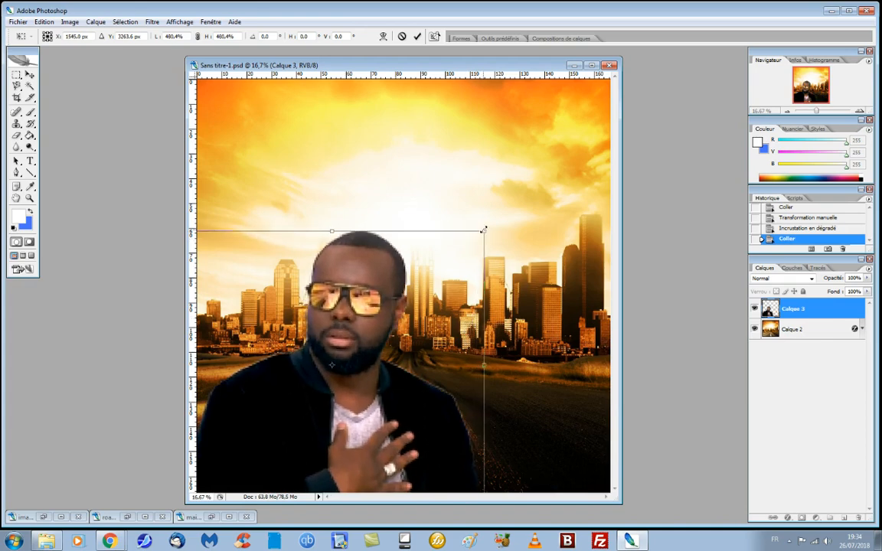
{"action": "left_click", "coordinate": [30, 74]}
{"action": "left_click", "coordinate": [407, 199]}
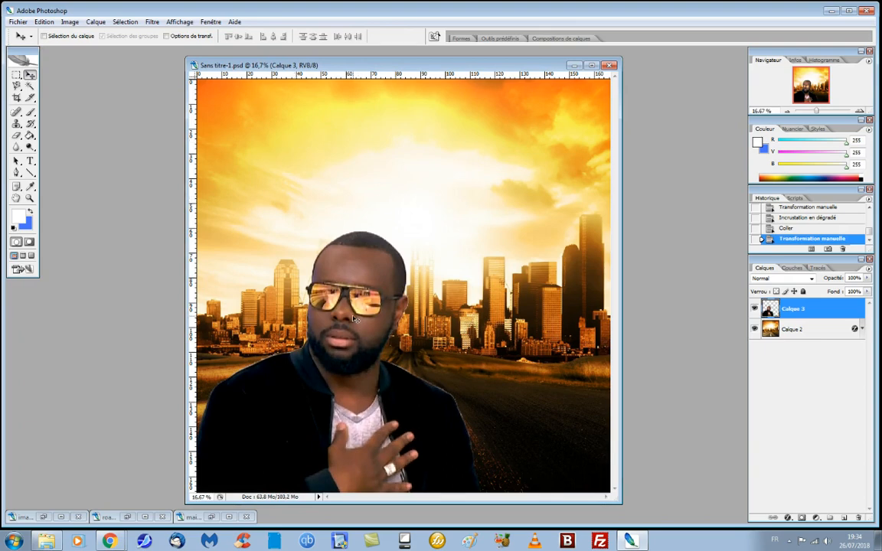
Add a Contour layer style to the singer's layer, Calque 3, with a white (ffffff) stroke colour
{"action": "left_click", "coordinate": [788, 519]}
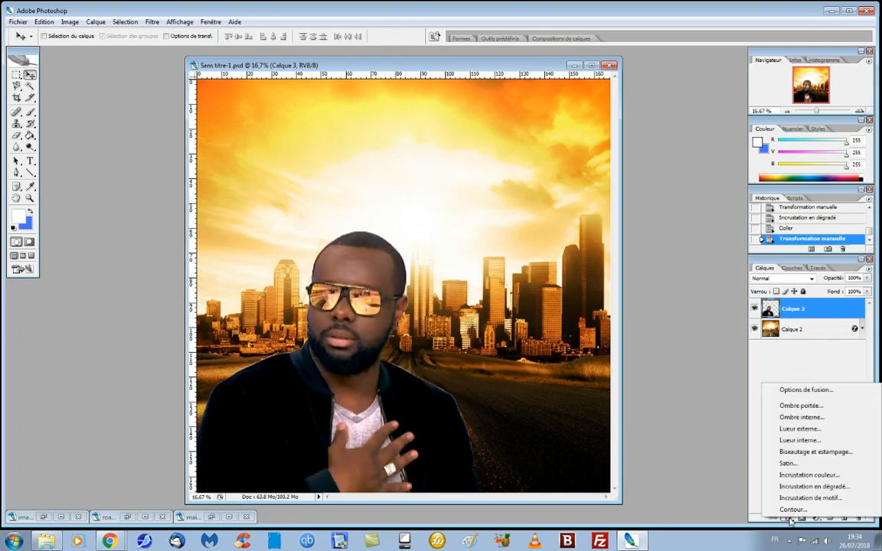
{"action": "left_click", "coordinate": [801, 390]}
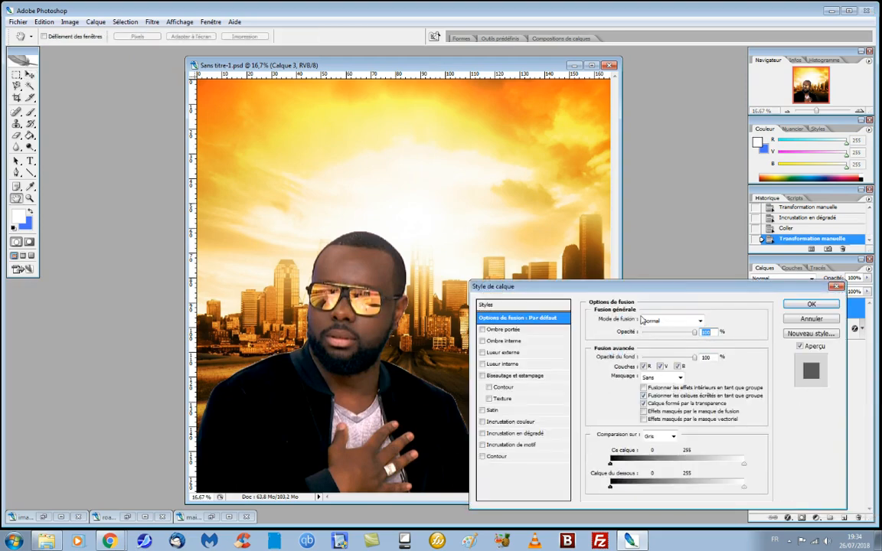
{"action": "left_click_drag", "start_coordinate": [641, 290], "coordinate": [648, 111]}
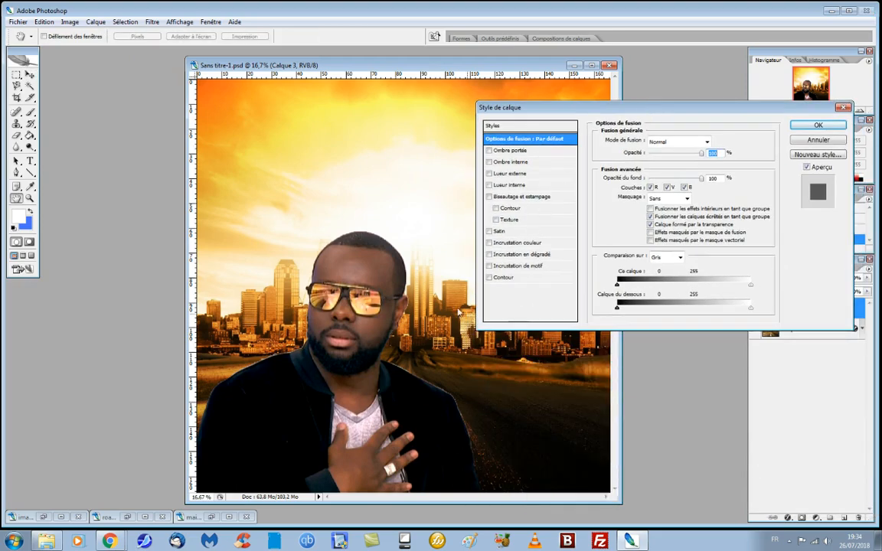
{"action": "left_click", "coordinate": [503, 279]}
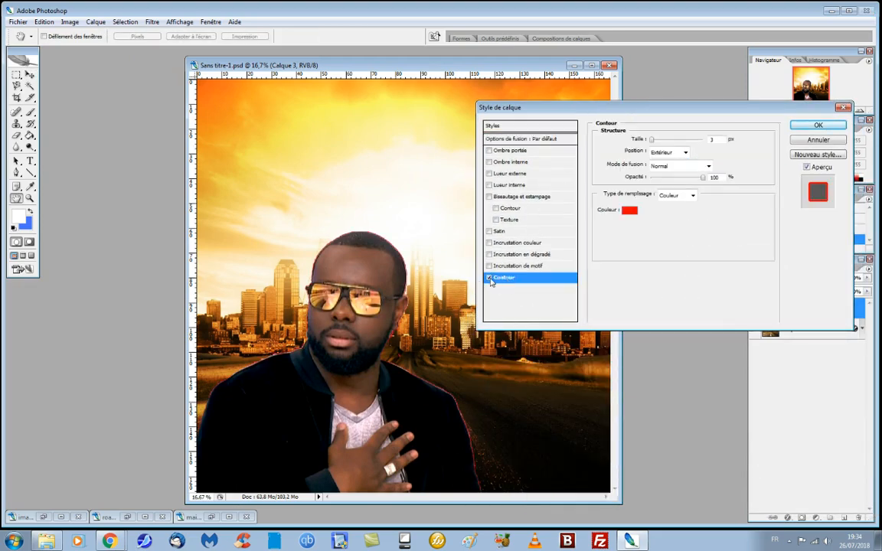
{"action": "left_click", "coordinate": [627, 262]}
{"action": "left_click", "coordinate": [384, 85]}
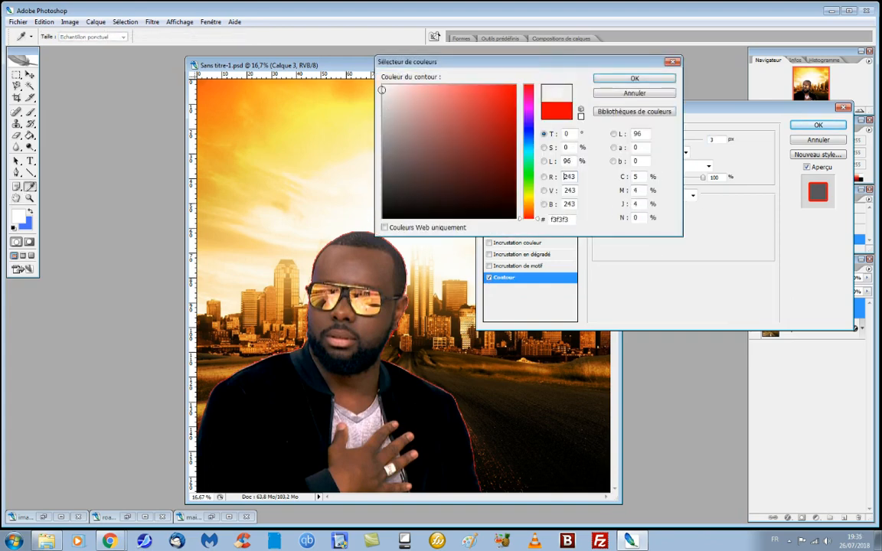
{"action": "left_click", "coordinate": [624, 80]}
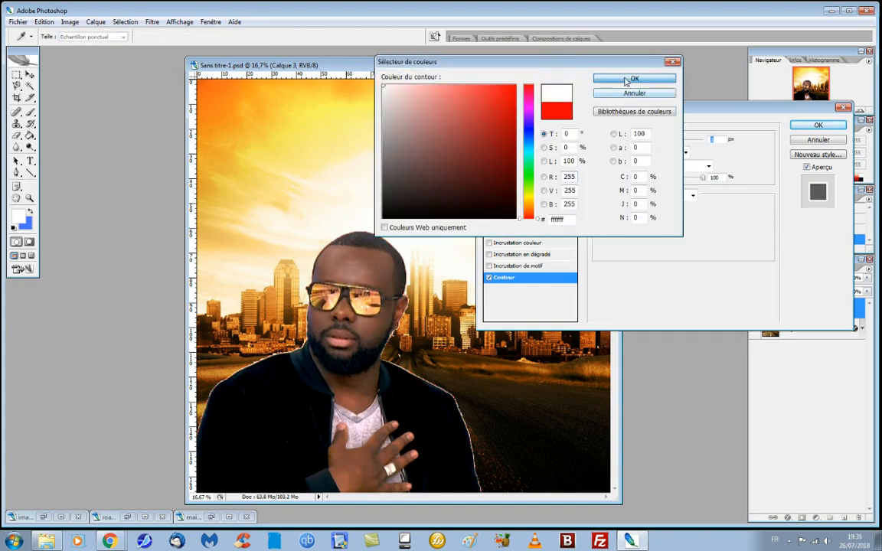
Set the stroke size to 10 px, try the Intérieur and Centre positions, and settle on Intérieur
{"action": "left_click_drag", "start_coordinate": [652, 141], "coordinate": [656, 142]}
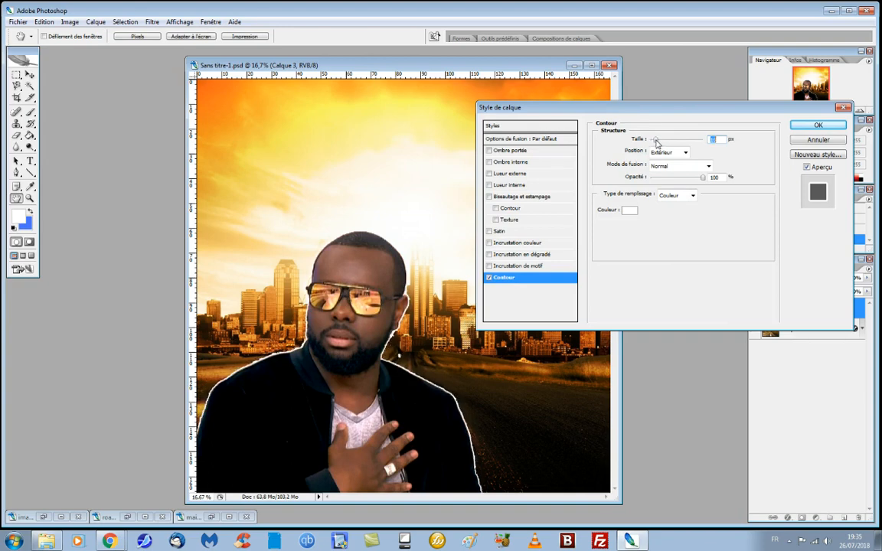
{"action": "left_click", "coordinate": [685, 153]}
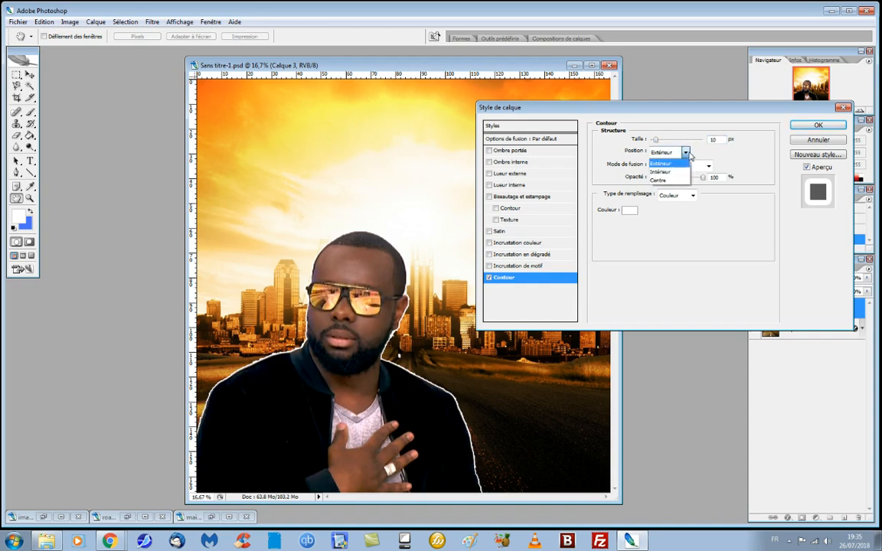
{"action": "left_click", "coordinate": [685, 174]}
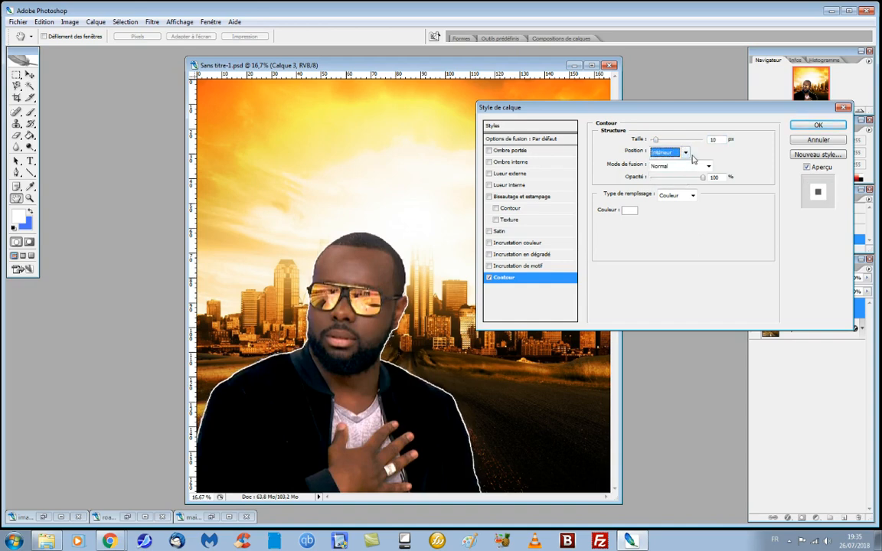
{"action": "left_click", "coordinate": [684, 153]}
{"action": "left_click", "coordinate": [686, 180]}
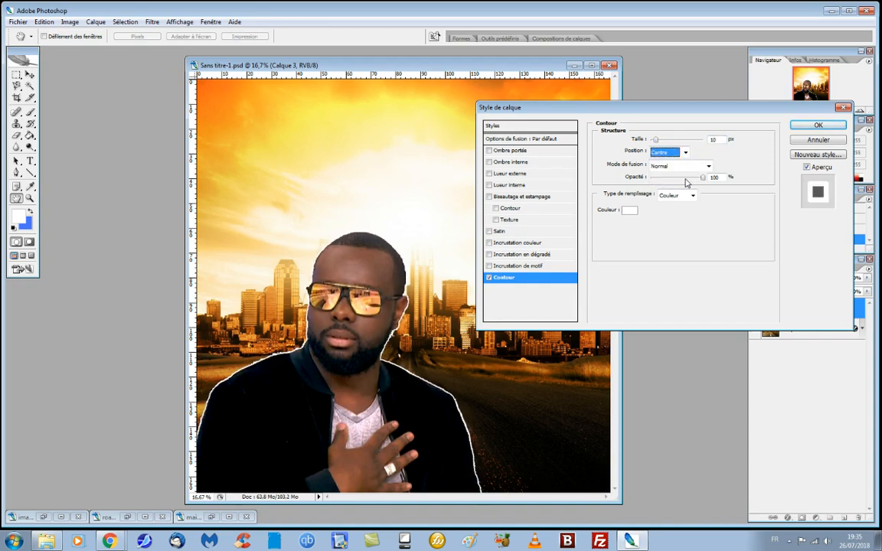
{"action": "left_click", "coordinate": [686, 153]}
{"action": "left_click", "coordinate": [685, 174]}
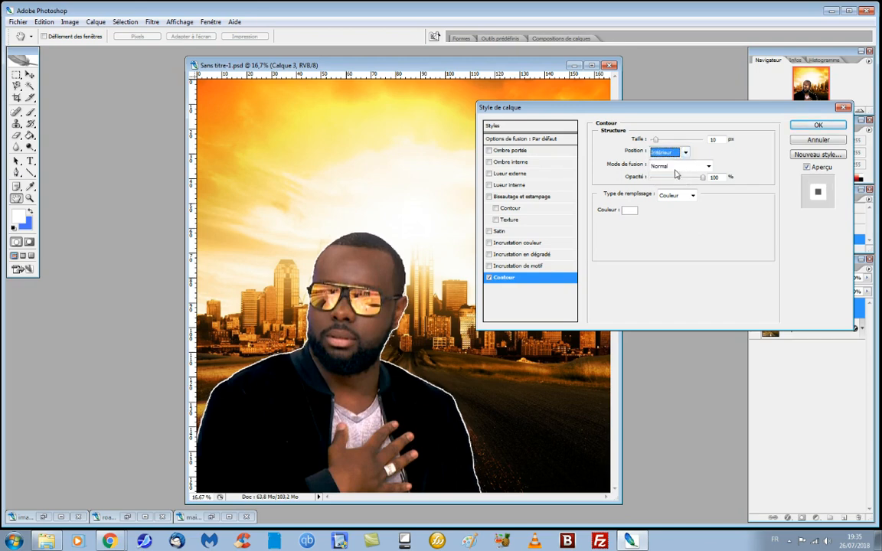
Try the Incrustation blend mode with the yellow colour fcf300 for the stroke
{"action": "left_click", "coordinate": [709, 167]}
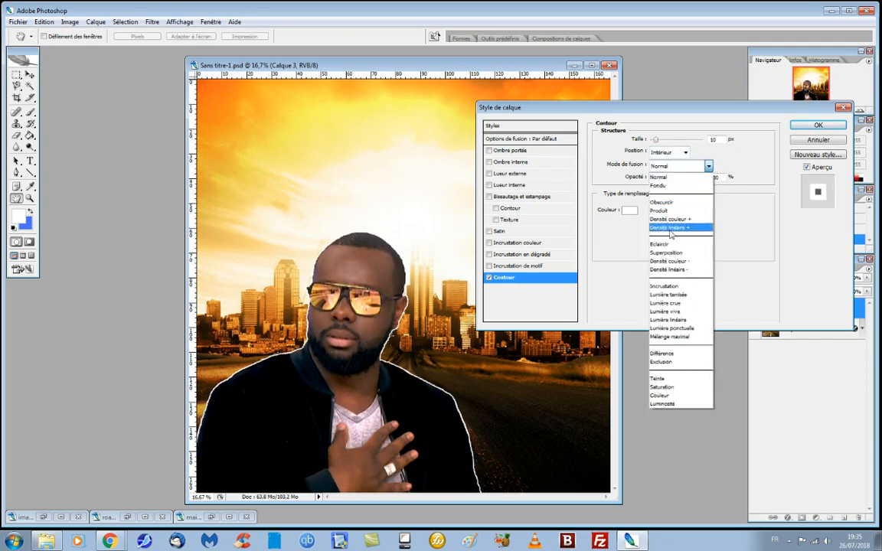
{"action": "left_click", "coordinate": [671, 284]}
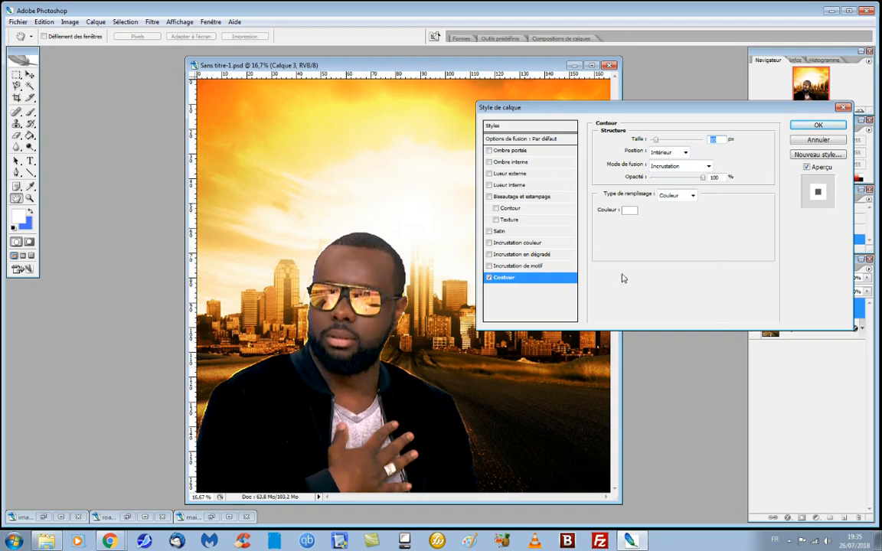
{"action": "left_click", "coordinate": [628, 210]}
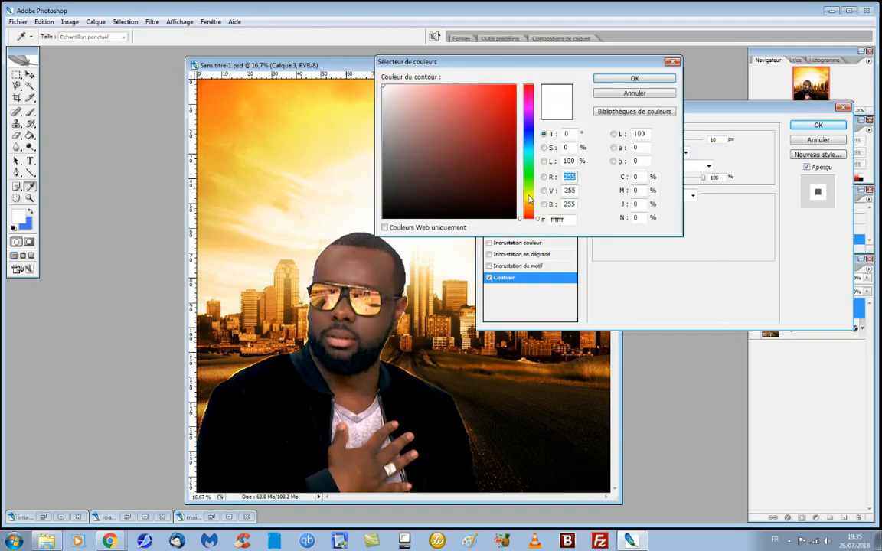
{"action": "left_click_drag", "start_coordinate": [529, 199], "coordinate": [529, 194]}
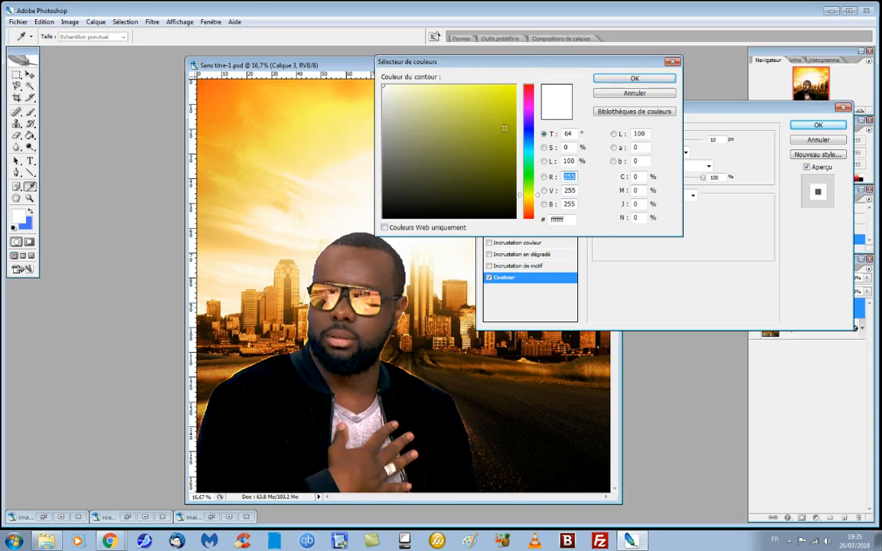
{"action": "left_click_drag", "start_coordinate": [510, 96], "coordinate": [515, 85]}
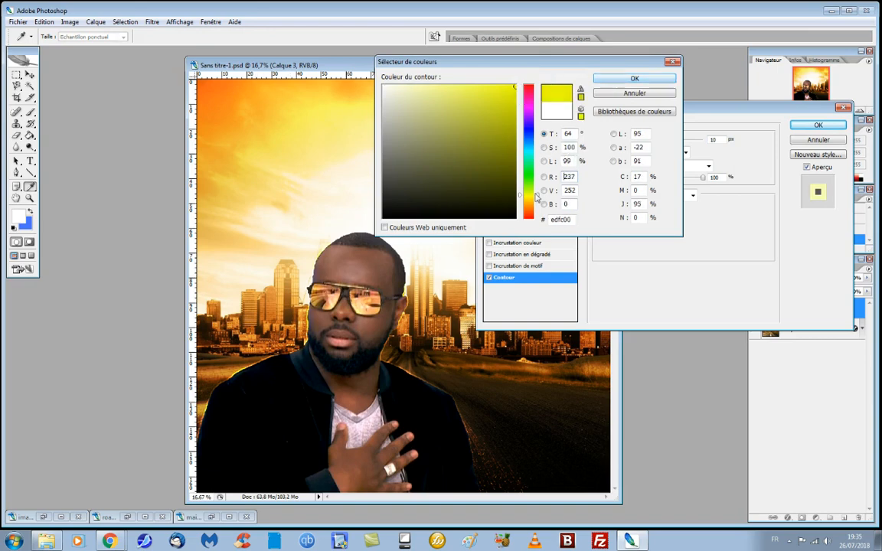
{"action": "left_click_drag", "start_coordinate": [536, 197], "coordinate": [533, 201]}
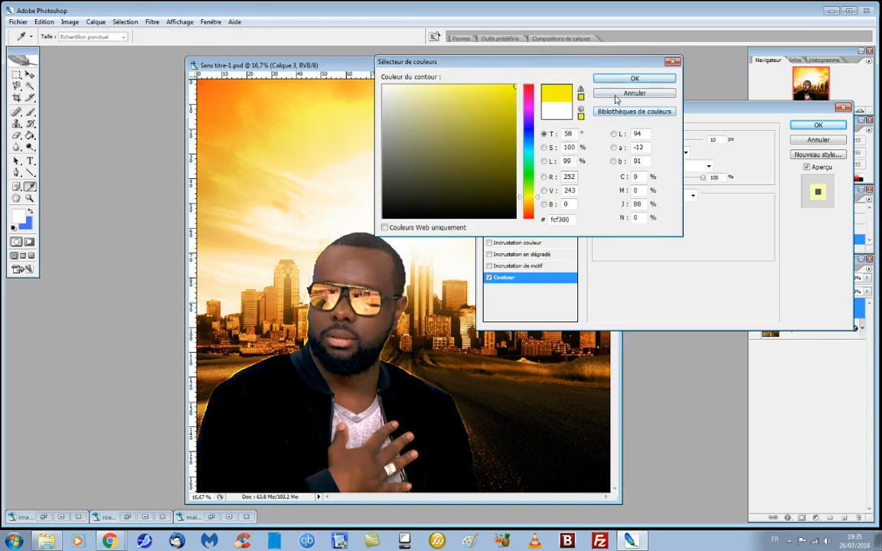
{"action": "left_click", "coordinate": [634, 78]}
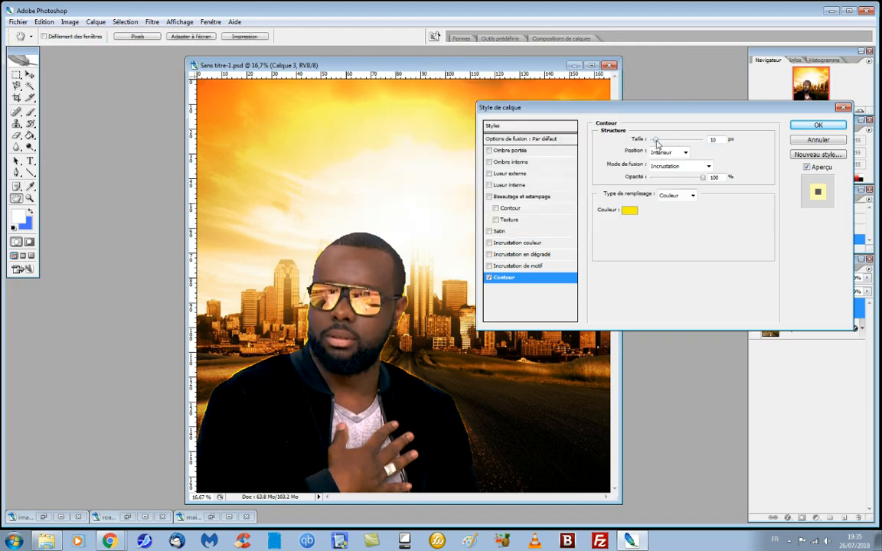
Set the stroke size to 16 px, try the Exclusion, Incrustation and Fondu blend modes, and choose Normal
{"action": "left_click_drag", "start_coordinate": [656, 144], "coordinate": [658, 143]}
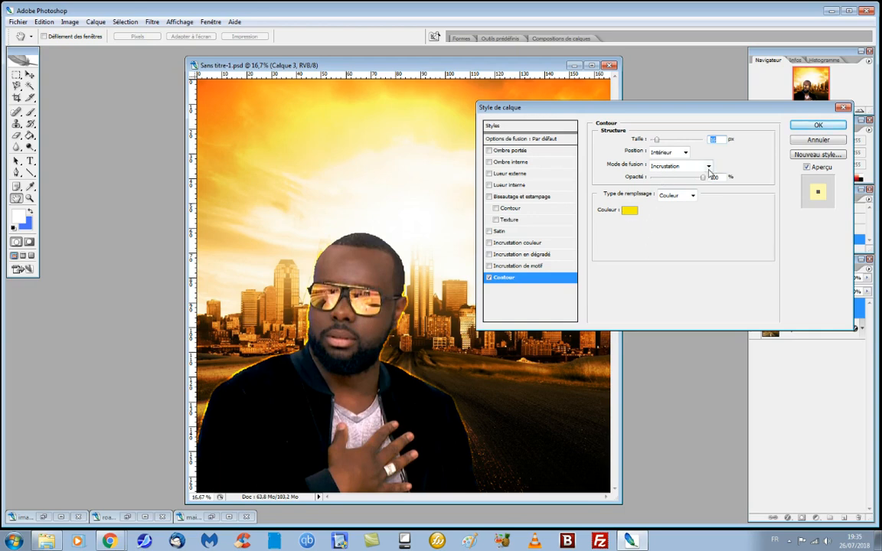
{"action": "left_click", "coordinate": [709, 167]}
{"action": "left_click", "coordinate": [672, 370]}
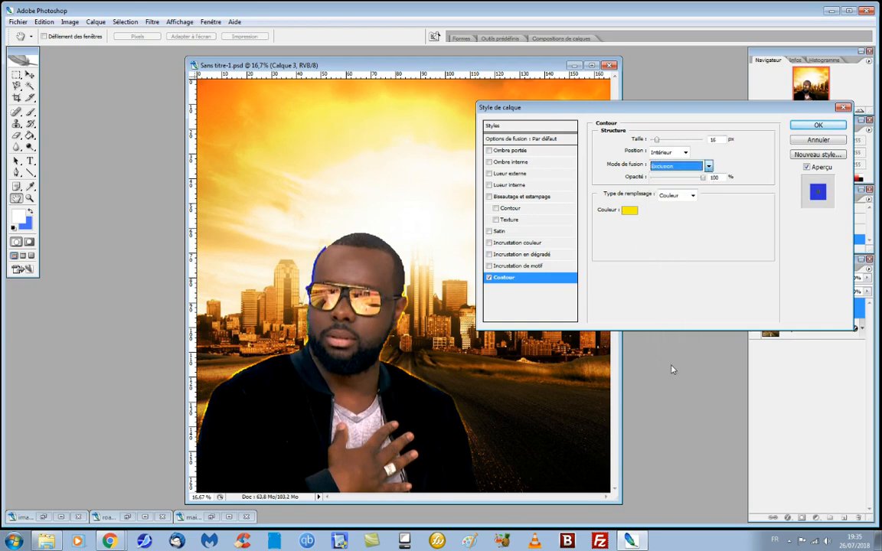
{"action": "left_click", "coordinate": [708, 166]}
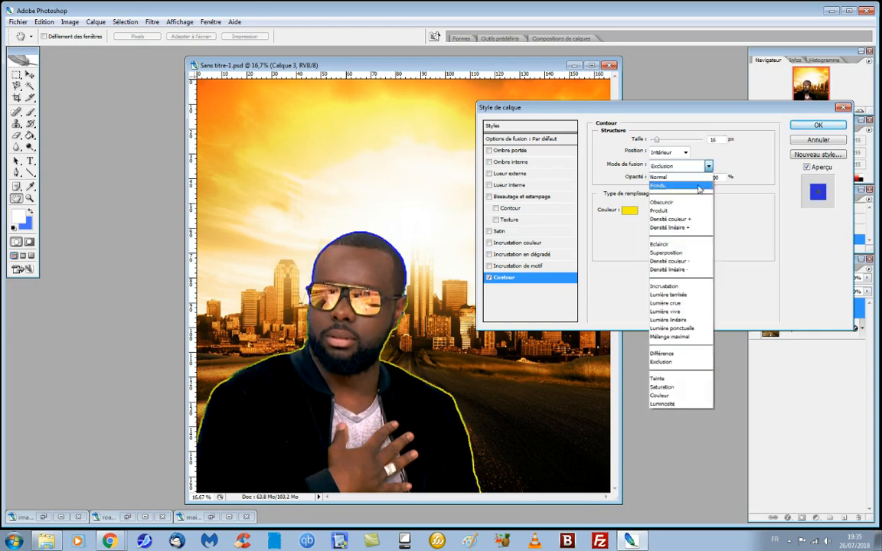
{"action": "left_click", "coordinate": [682, 290]}
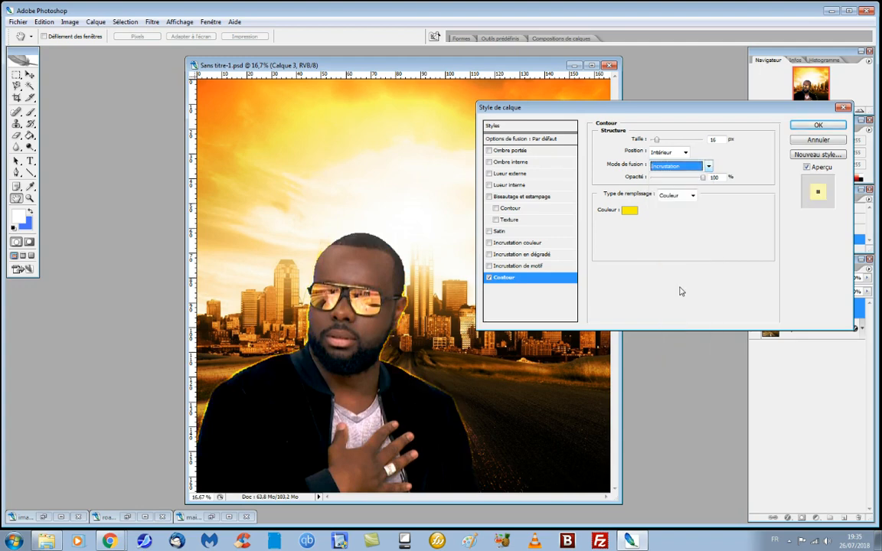
{"action": "left_click", "coordinate": [706, 165]}
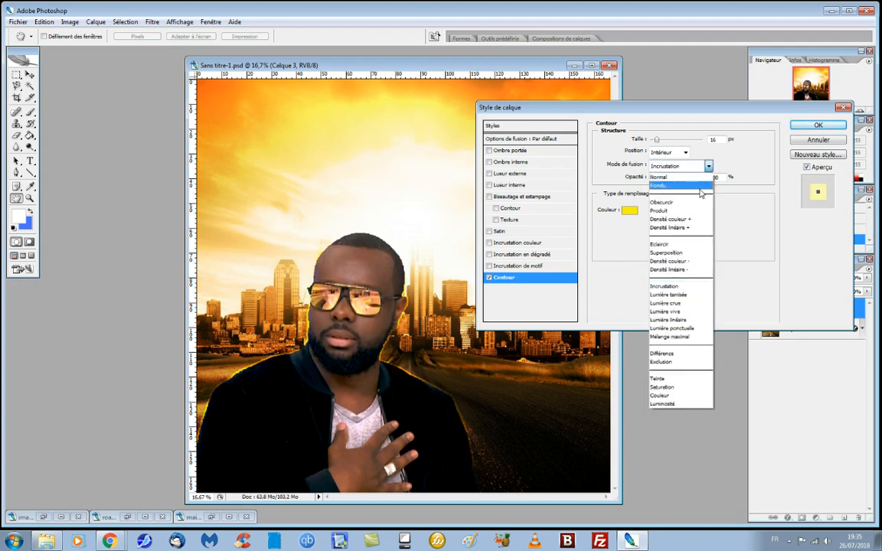
{"action": "left_click", "coordinate": [698, 186]}
{"action": "left_click", "coordinate": [703, 166]}
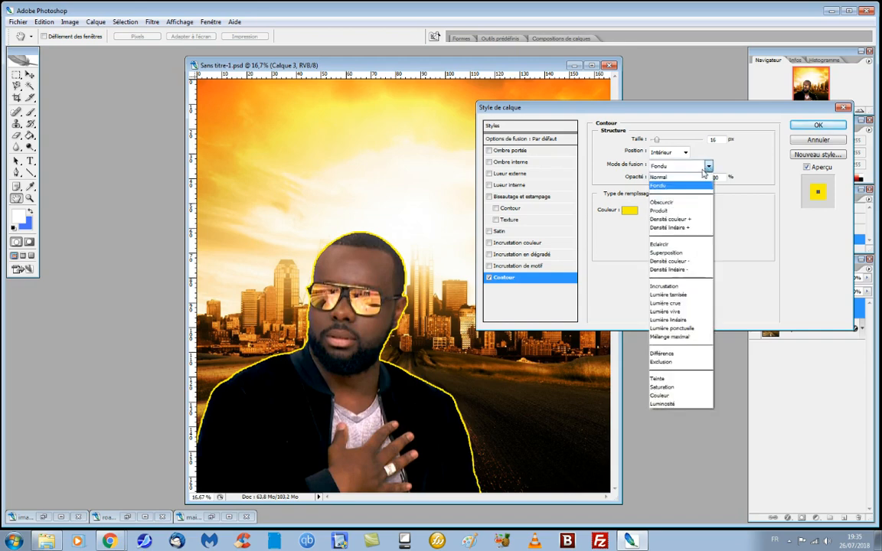
{"action": "left_click", "coordinate": [685, 178]}
Set the stroke colour to white (ffffff) and apply the layer style
{"action": "left_click", "coordinate": [629, 210]}
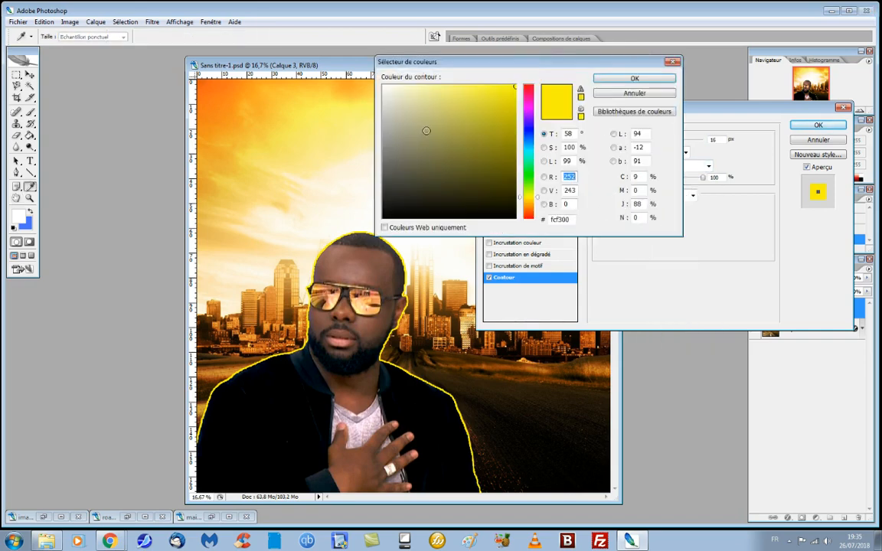
{"action": "left_click_drag", "start_coordinate": [425, 130], "coordinate": [341, 61]}
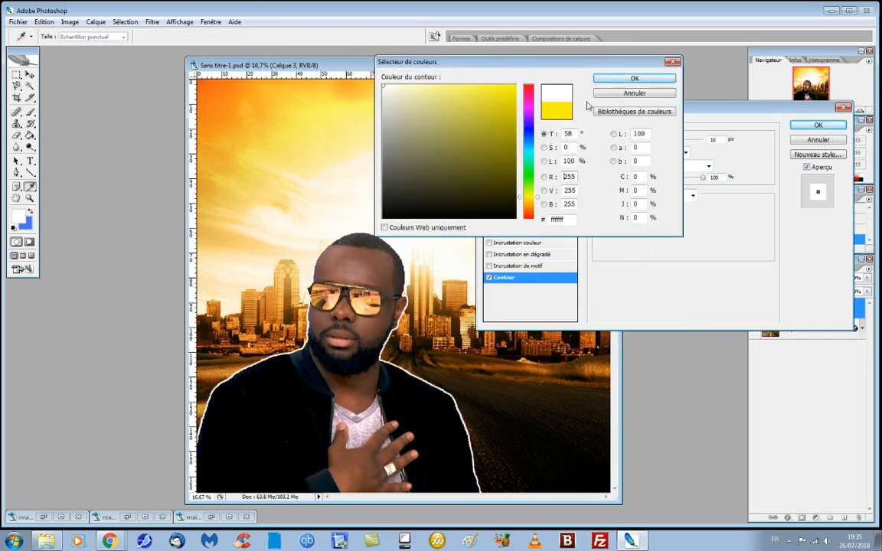
{"action": "left_click", "coordinate": [627, 79]}
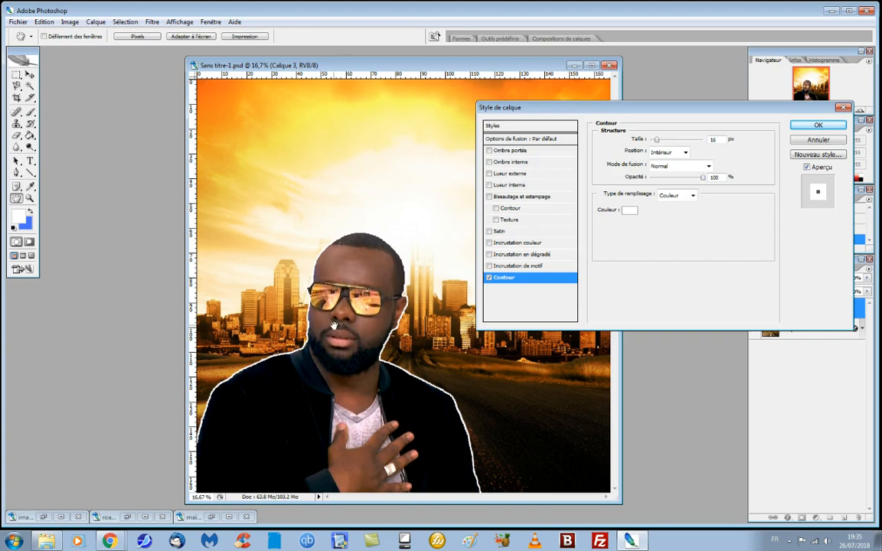
{"action": "left_click", "coordinate": [816, 125]}
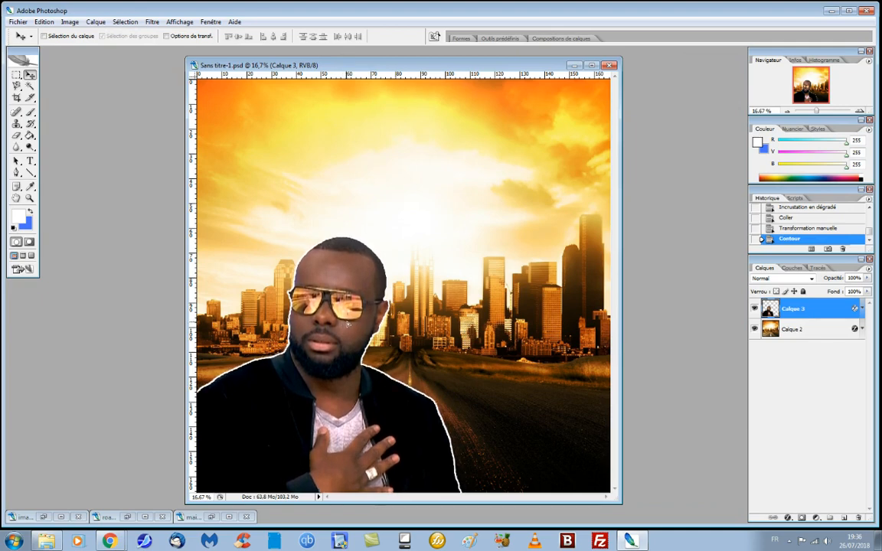
Move the outlined singer closer to the canvas's left edge, keeping the bust cropped by the bottom edge
{"action": "left_click", "coordinate": [346, 324]}
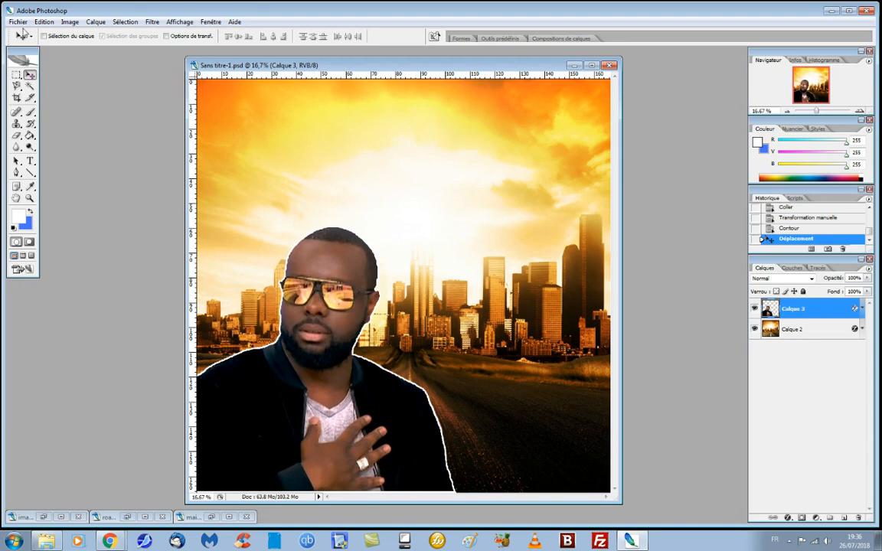
{"action": "left_click", "coordinate": [18, 22]}
{"action": "left_click", "coordinate": [23, 36]}
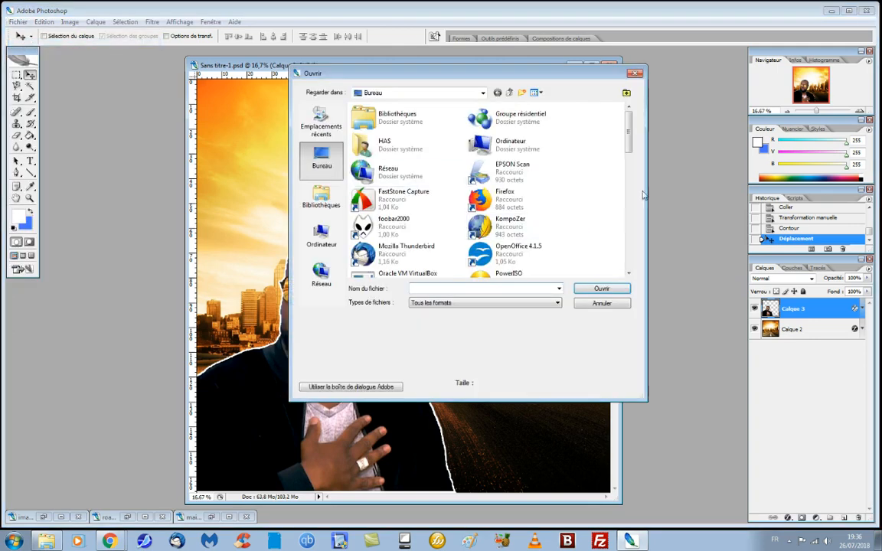
{"action": "left_click", "coordinate": [629, 212]}
{"action": "mouse_move", "coordinate": [630, 215]}
{"action": "left_mouse_down"}
{"action": "mouse_move", "coordinate": [630, 255]}
{"action": "mouse_move", "coordinate": [629, 171]}
{"action": "mouse_move", "coordinate": [628, 200]}
{"action": "left_mouse_up"}
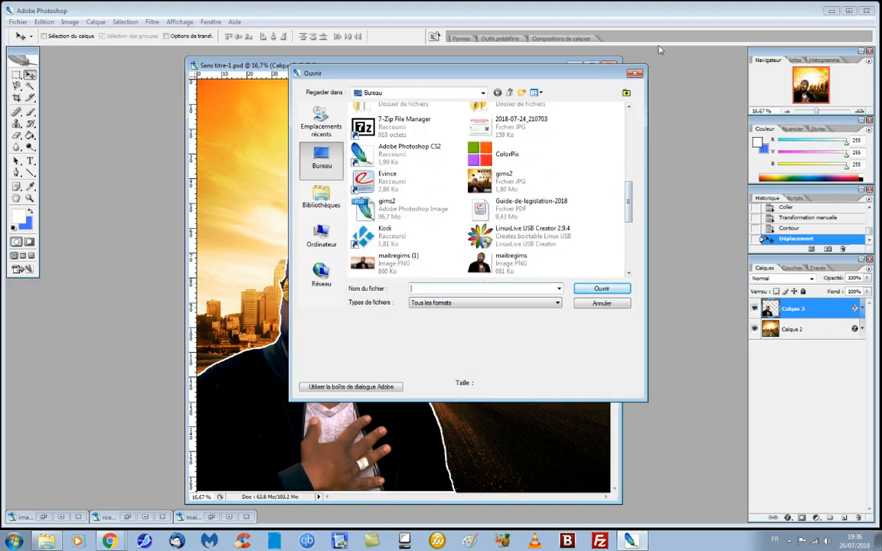
{"action": "left_click", "coordinate": [635, 73]}
Switch to Chrome and search Google Images for "parental advisory"
{"action": "left_click", "coordinate": [112, 542]}
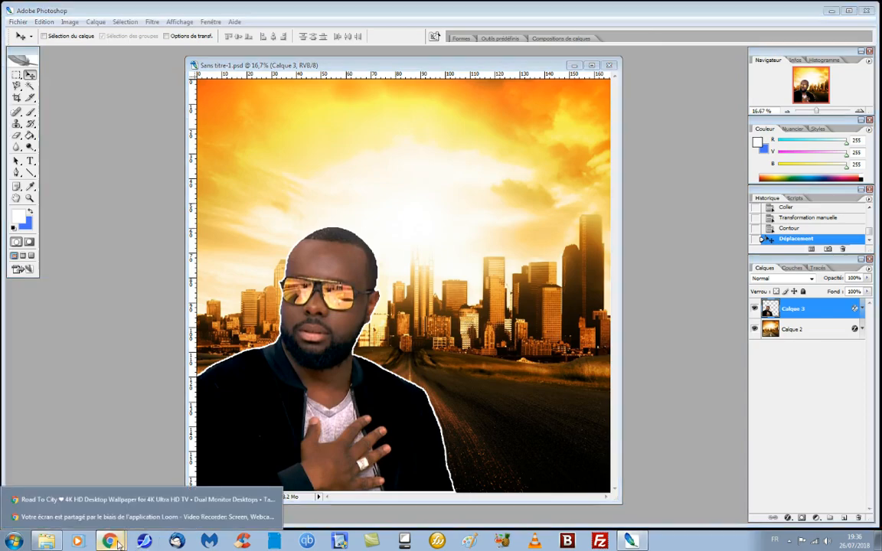
{"action": "left_click", "coordinate": [140, 500]}
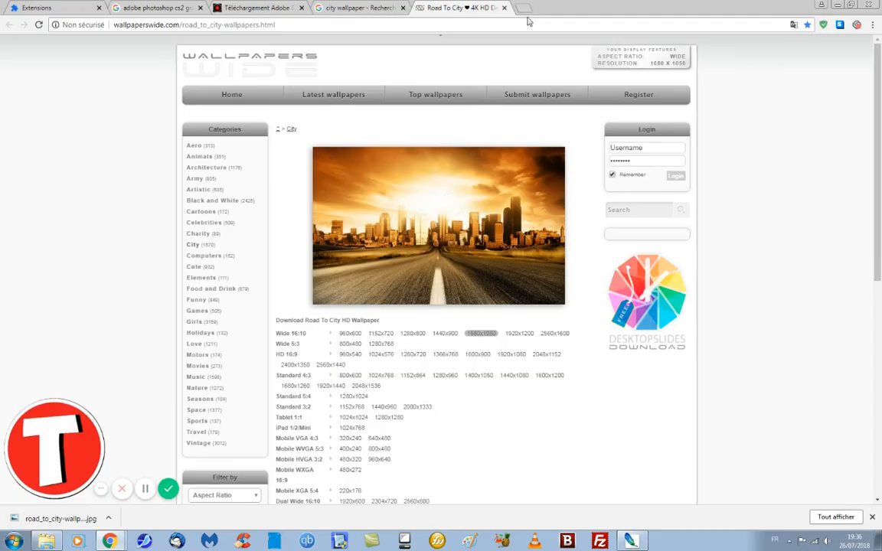
{"action": "left_click", "coordinate": [524, 8]}
{"action": "left_click", "coordinate": [369, 10]}
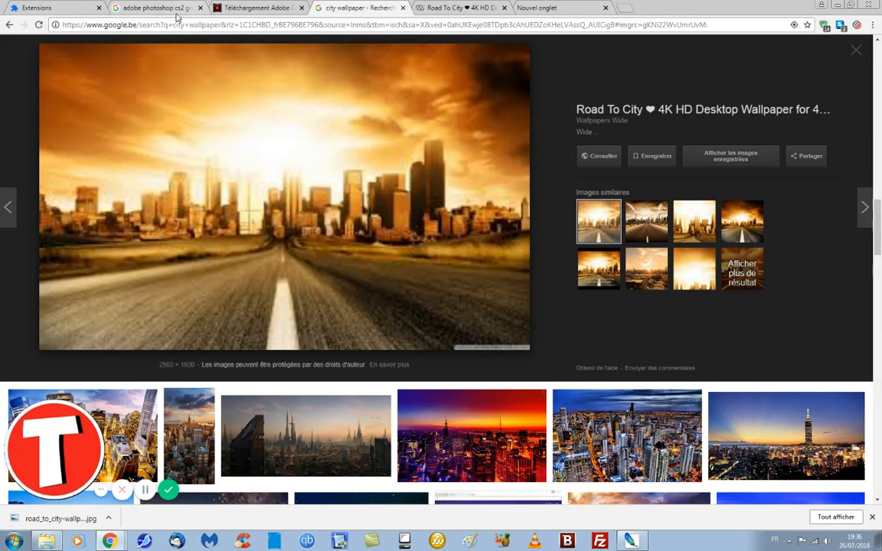
{"action": "left_click", "coordinate": [10, 26]}
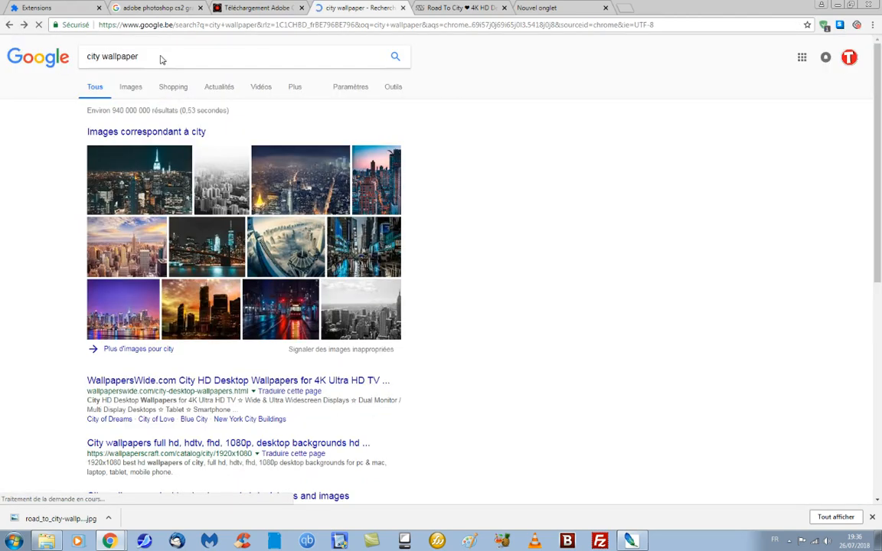
{"action": "left_click", "coordinate": [153, 59]}
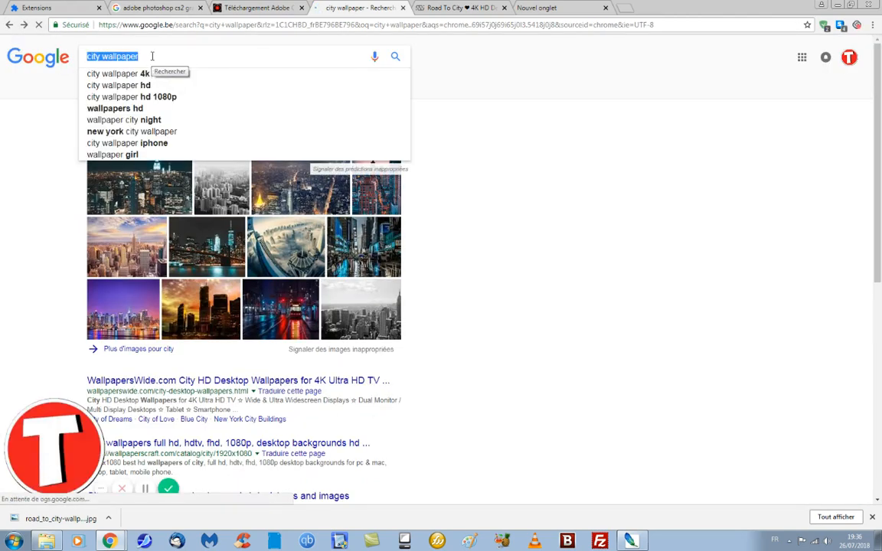
{"action": "type", "text": "parenta"}
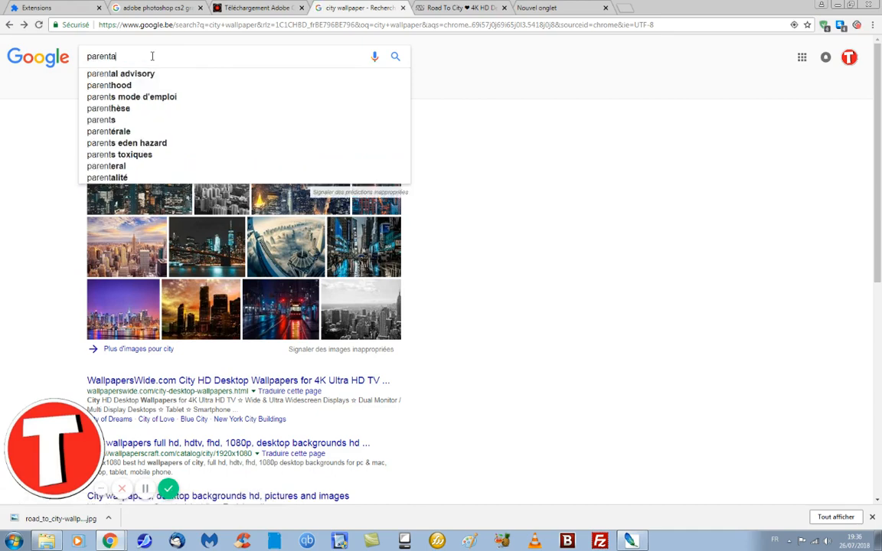
{"action": "type", "text": "l"}
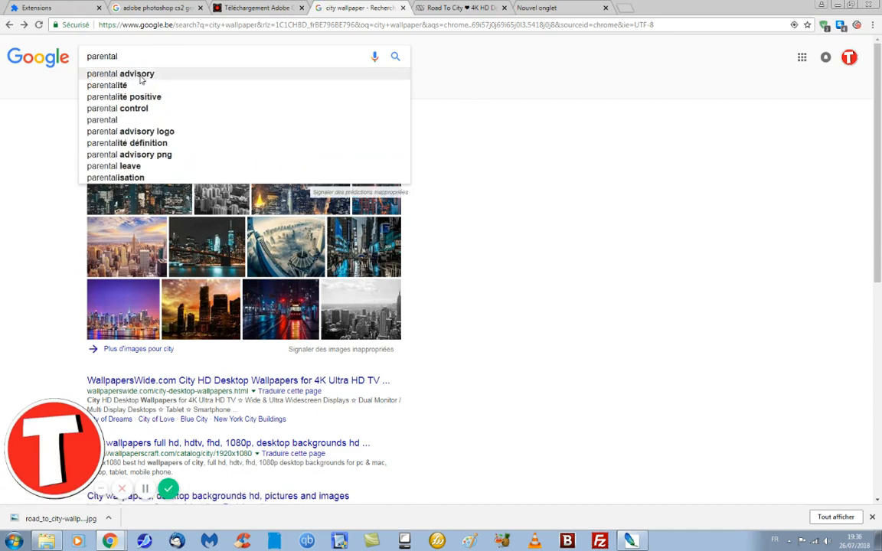
{"action": "left_click", "coordinate": [138, 74]}
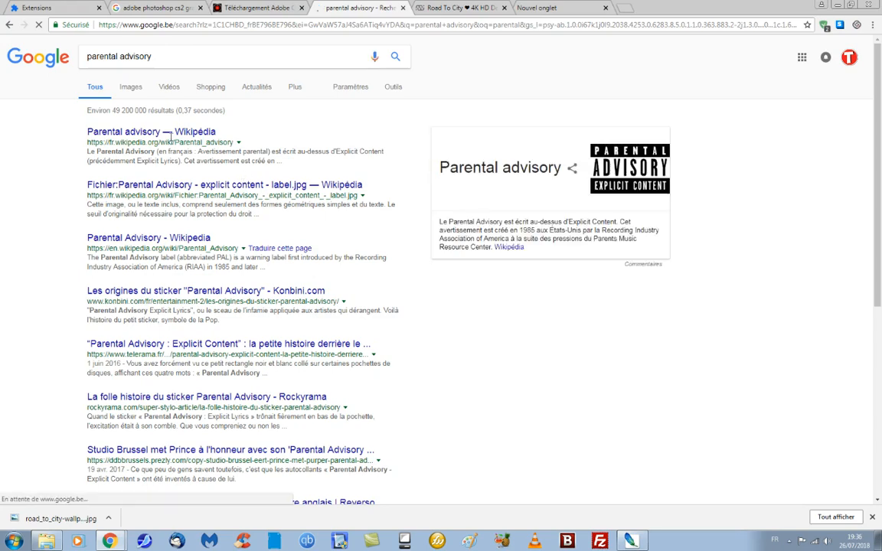
{"action": "left_click", "coordinate": [131, 87]}
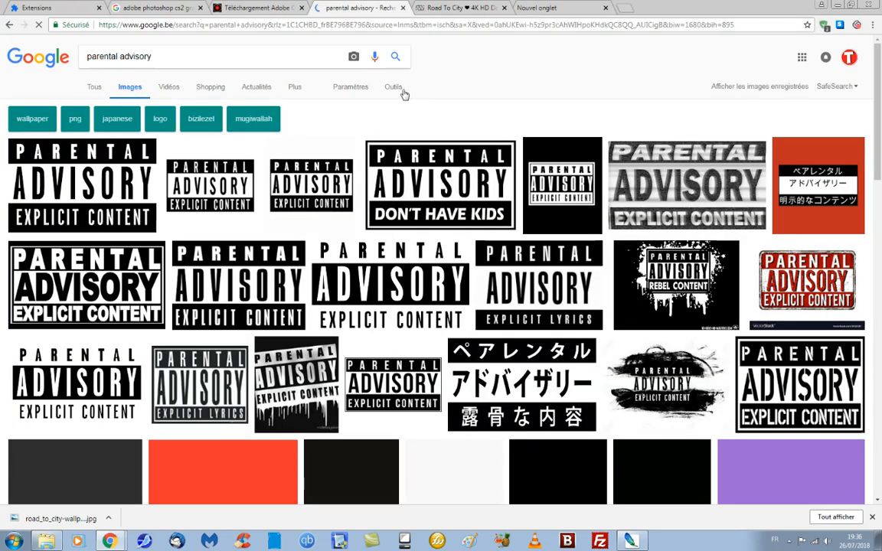
Filter the image results to transparent ones and preview the 2400 × 2400 Parental Advisory Explicit Content logo from Freebie Supply
{"action": "left_click", "coordinate": [397, 90]}
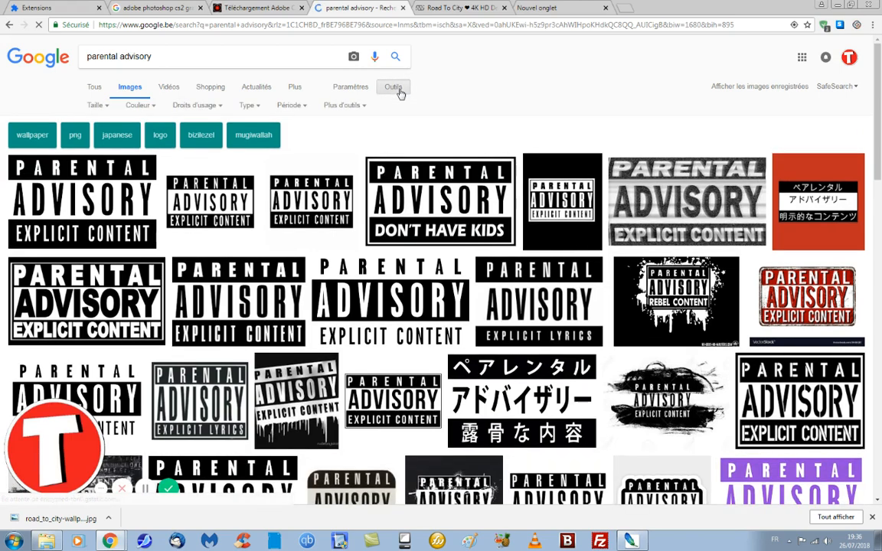
{"action": "left_click", "coordinate": [138, 106]}
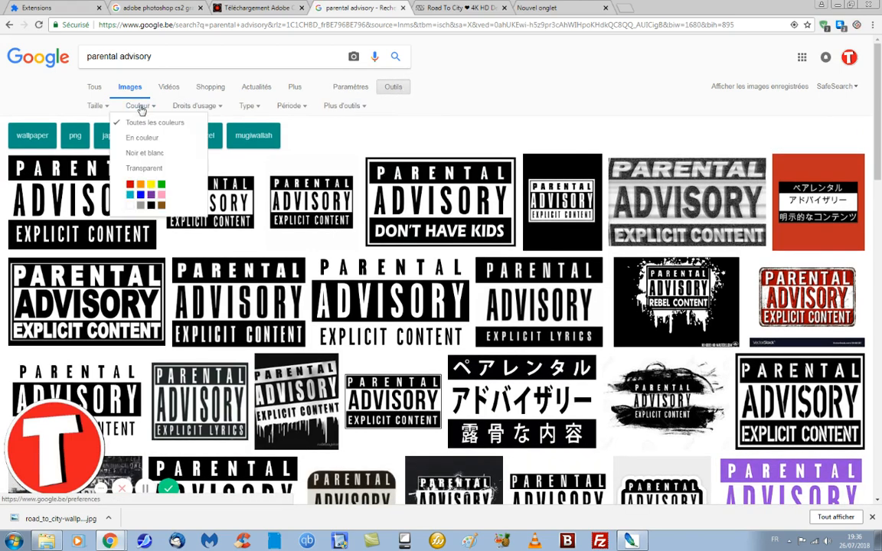
{"action": "left_click", "coordinate": [145, 170]}
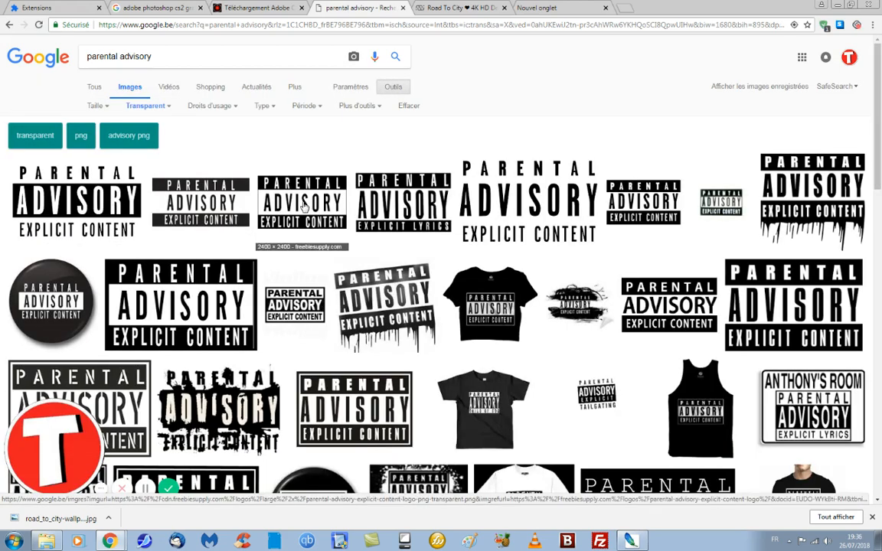
{"action": "right_click", "coordinate": [304, 205]}
{"action": "left_click", "coordinate": [261, 193]}
{"action": "left_click", "coordinate": [264, 193]}
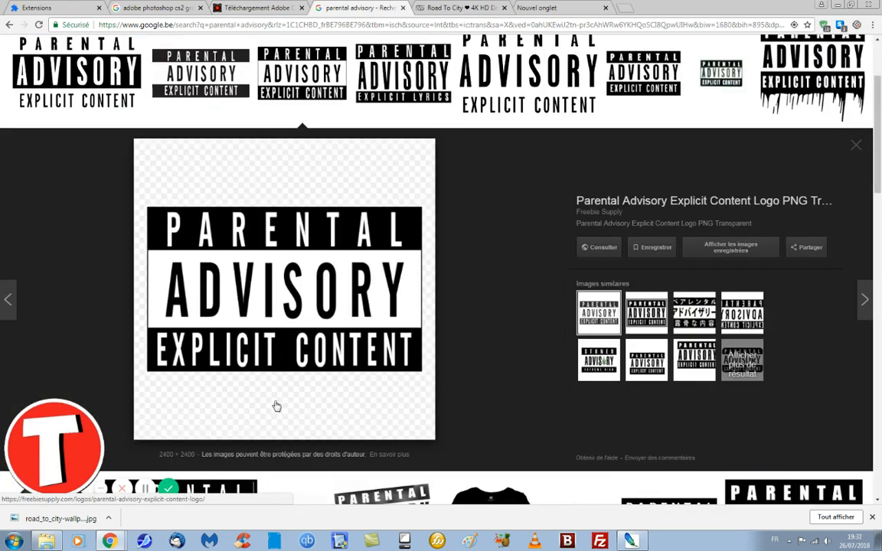
Save the previewed logo image to the desktop (Bureau) as parental-advisory-explicit-content-logo-png-transparent
{"action": "right_click", "coordinate": [262, 276]}
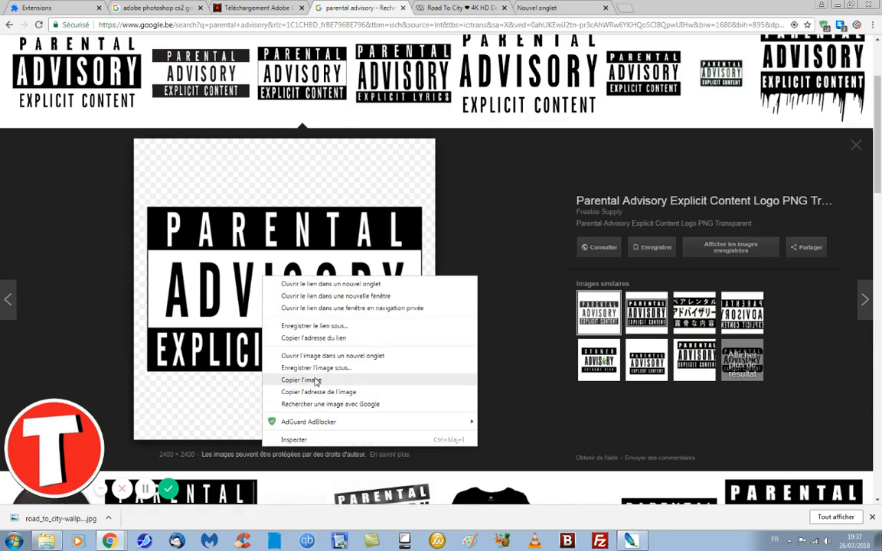
{"action": "left_click", "coordinate": [315, 370]}
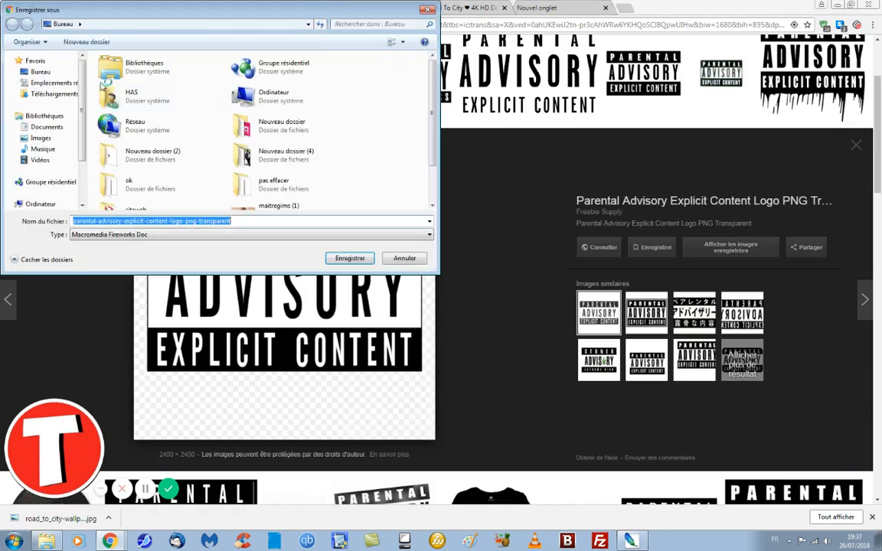
{"action": "left_click", "coordinate": [39, 72]}
{"action": "left_click", "coordinate": [349, 258]}
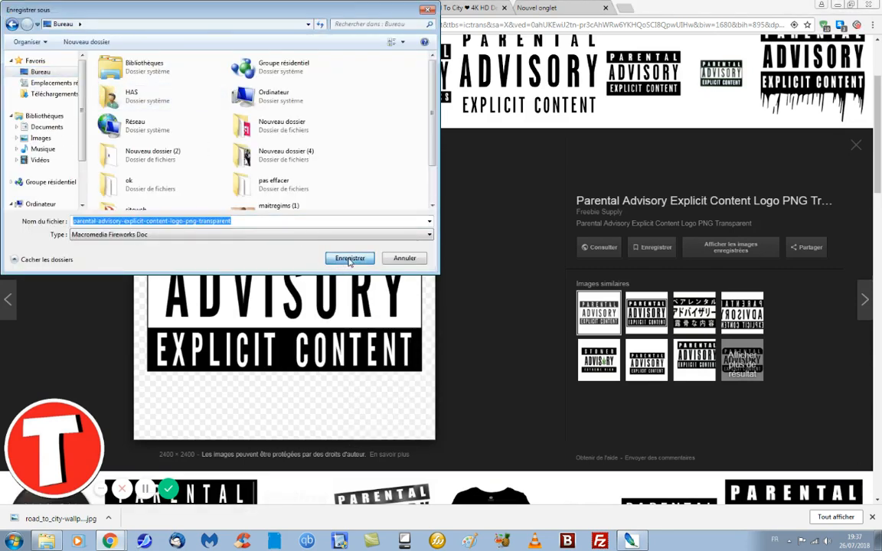
Switch back to Photoshop and open the parental-advisory-explicit-content-logo-png-transparent image from the desktop
{"action": "left_click", "coordinate": [632, 540]}
{"action": "left_click", "coordinate": [17, 22]}
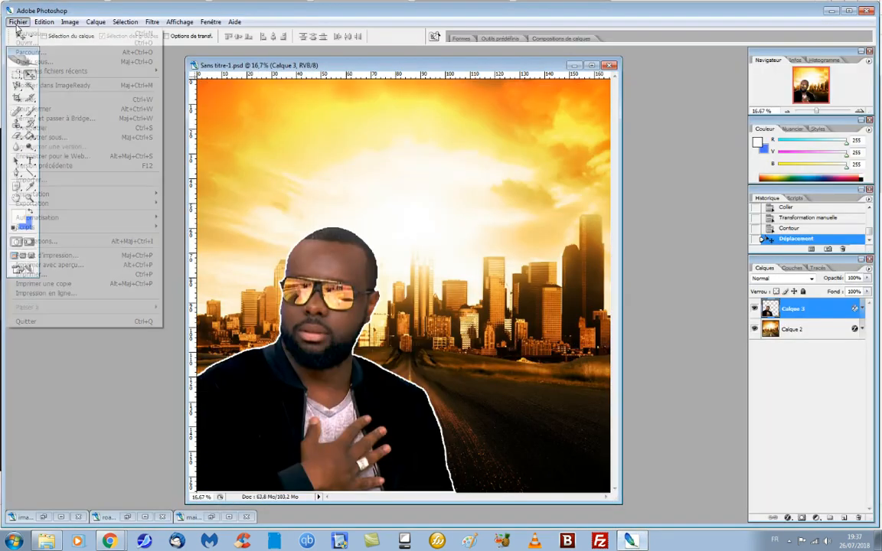
{"action": "left_click", "coordinate": [30, 38]}
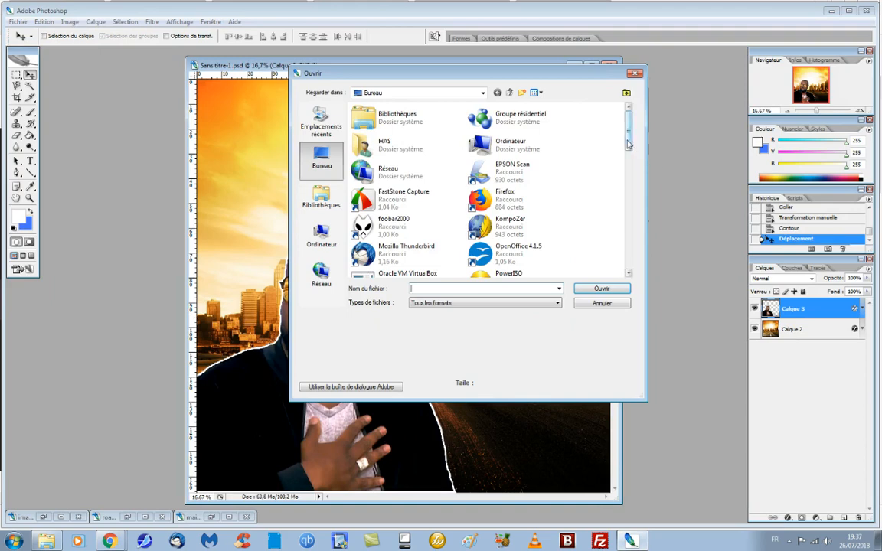
{"action": "scroll", "coordinate": [536, 191], "scroll_direction": "down", "scroll_amount": 5}
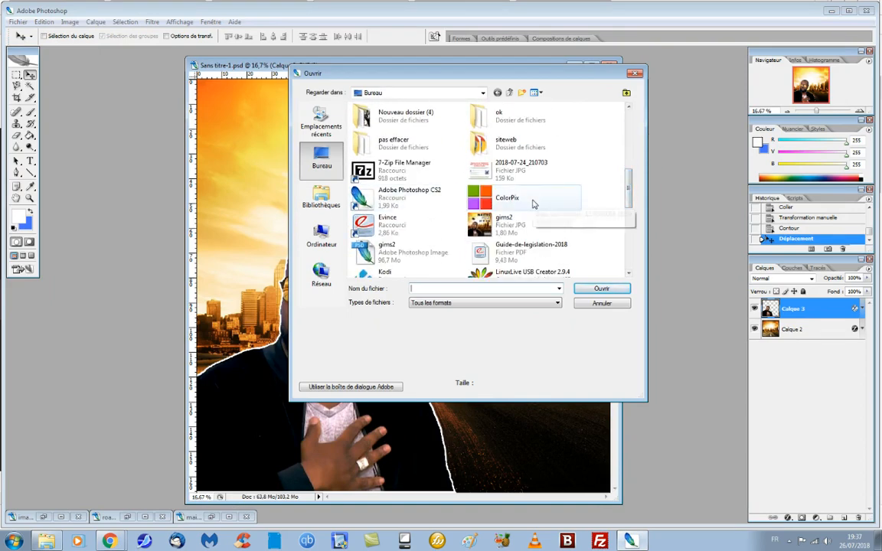
{"action": "left_click_drag", "start_coordinate": [627, 188], "coordinate": [628, 225]}
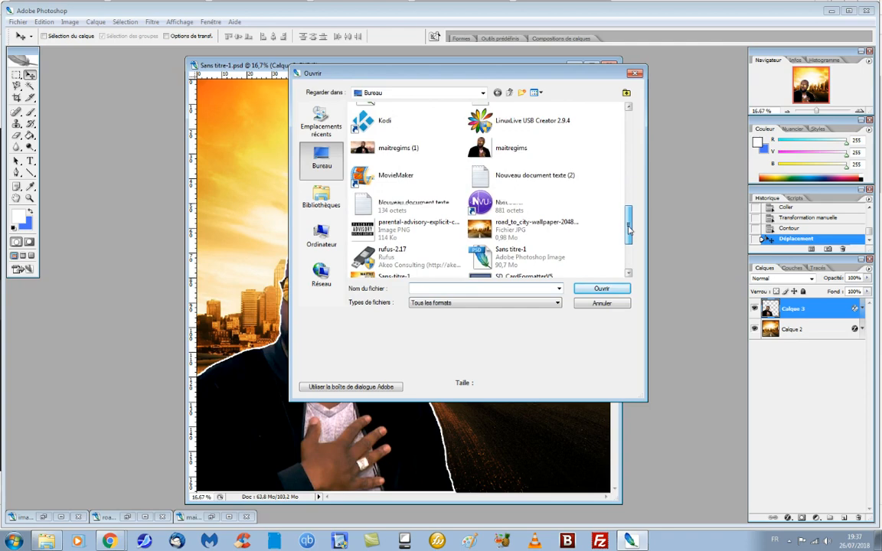
{"action": "left_click", "coordinate": [398, 225]}
{"action": "left_click", "coordinate": [601, 288]}
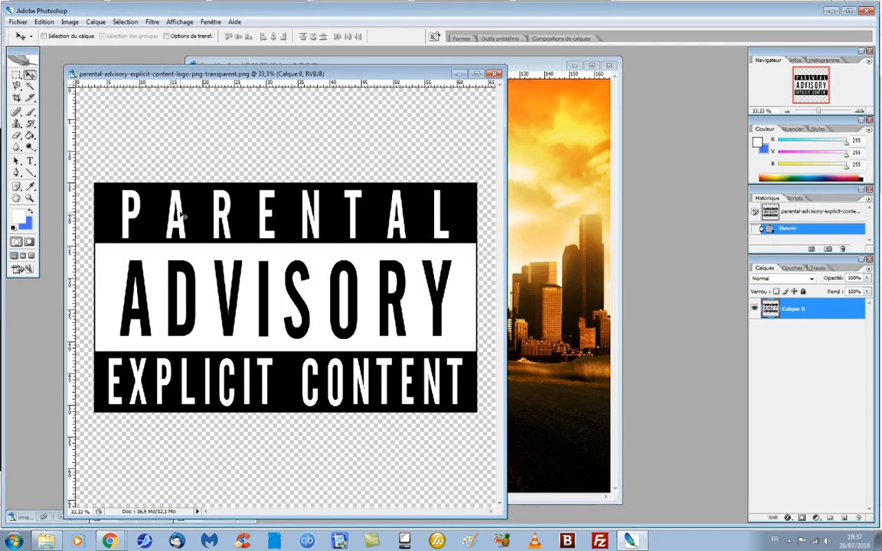
Crop the Parental Advisory image to the label's edges, removing the transparent margins around it
{"action": "left_click", "coordinate": [16, 97]}
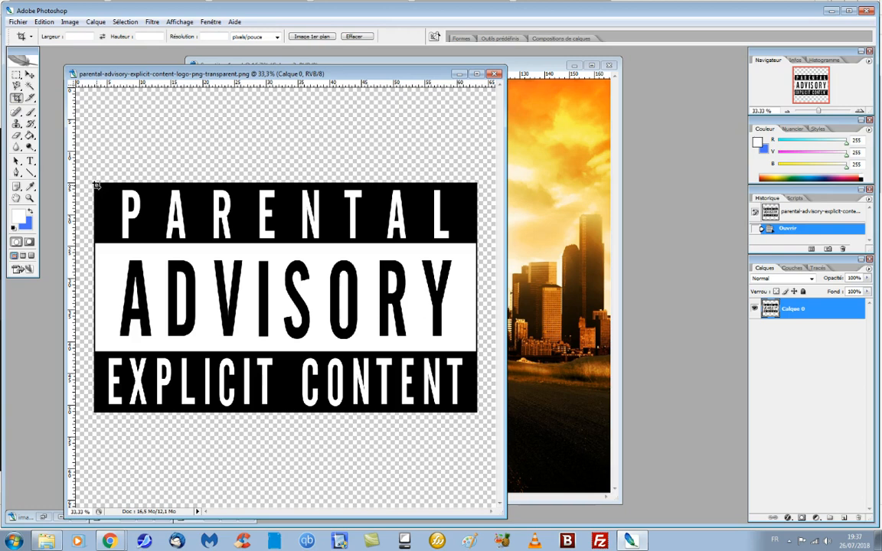
{"action": "left_click_drag", "start_coordinate": [97, 185], "coordinate": [480, 413]}
{"action": "key", "text": "Return"}
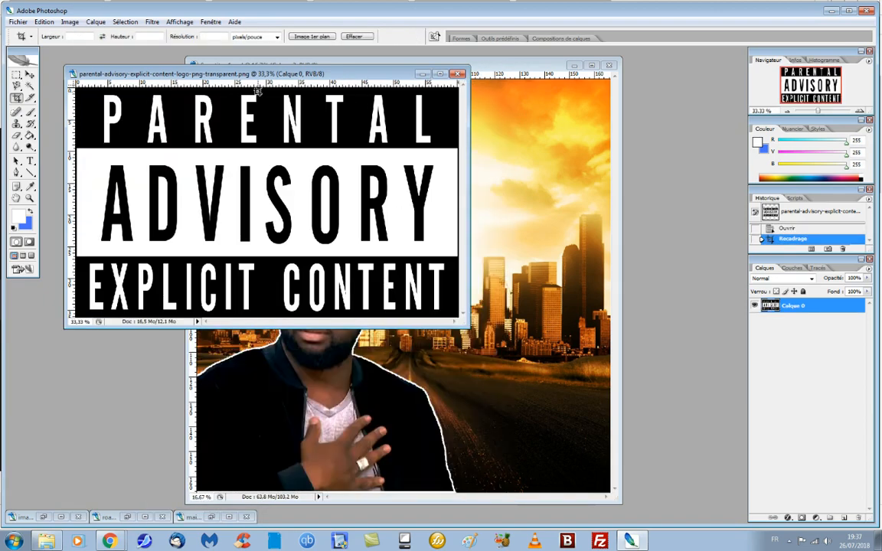
Cut the whole Parental Advisory label from its image and paste it into Sans titre-1.psd
{"action": "left_click", "coordinate": [124, 21]}
{"action": "left_click", "coordinate": [121, 34]}
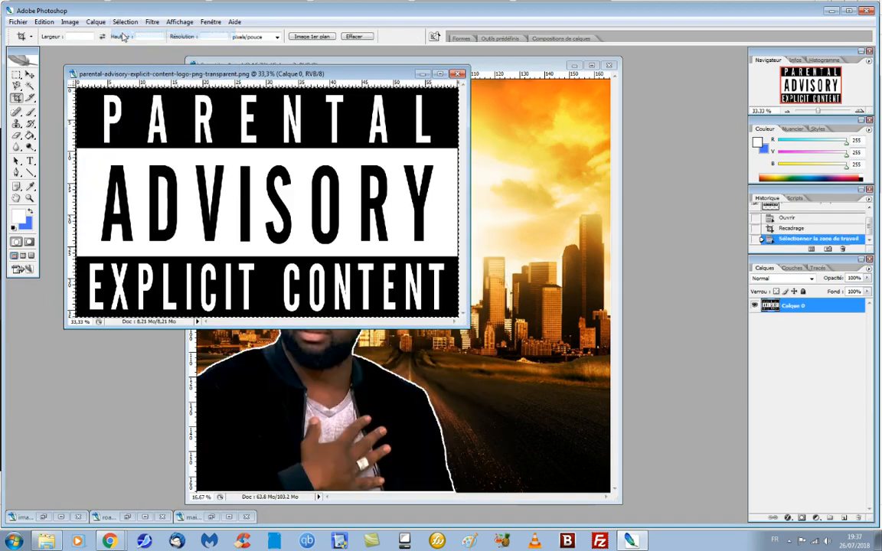
{"action": "left_click", "coordinate": [43, 22]}
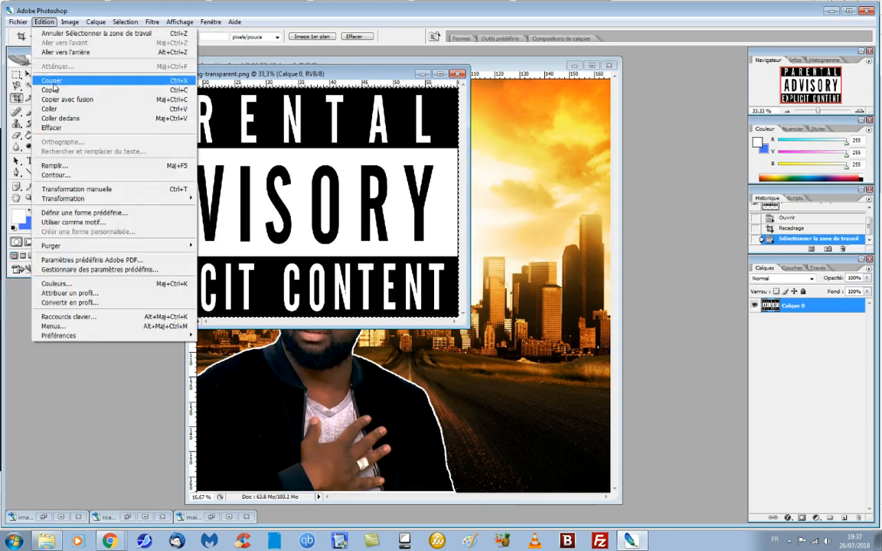
{"action": "left_click", "coordinate": [52, 80]}
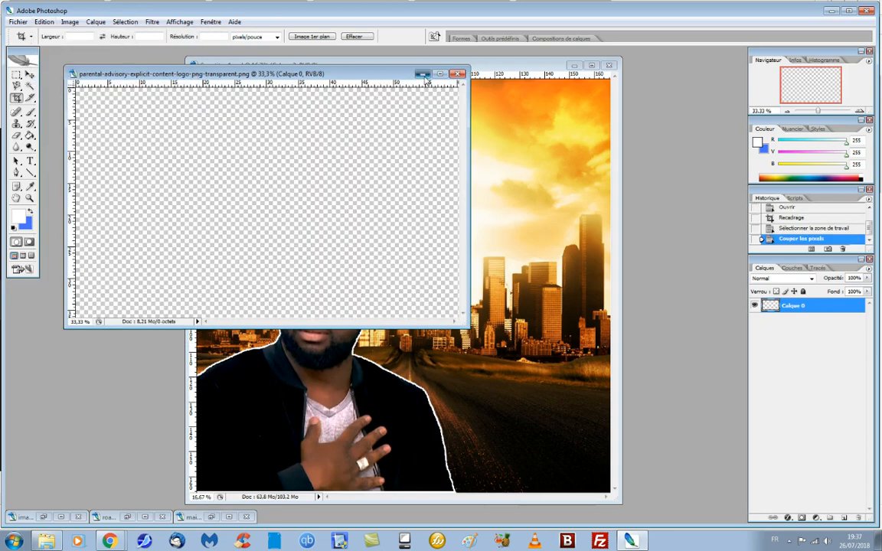
{"action": "left_click", "coordinate": [421, 74]}
{"action": "left_click", "coordinate": [43, 21]}
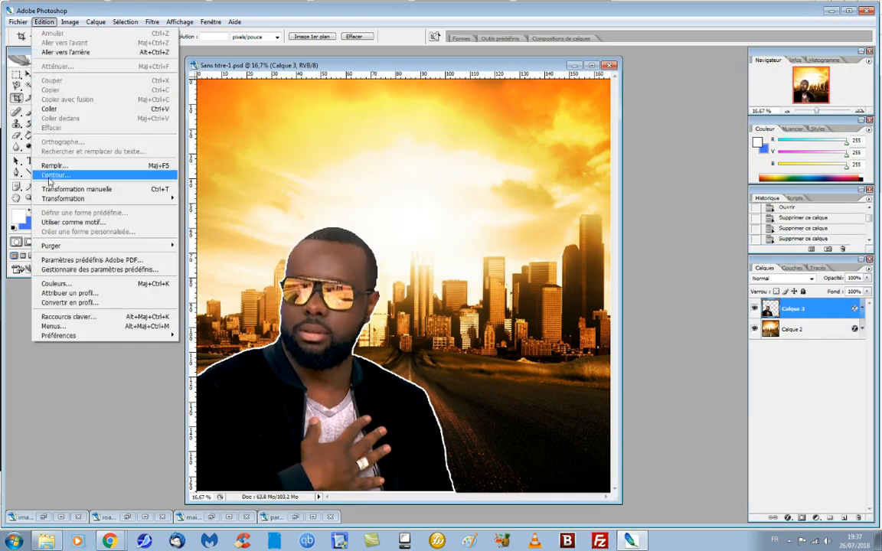
{"action": "left_click", "coordinate": [46, 109]}
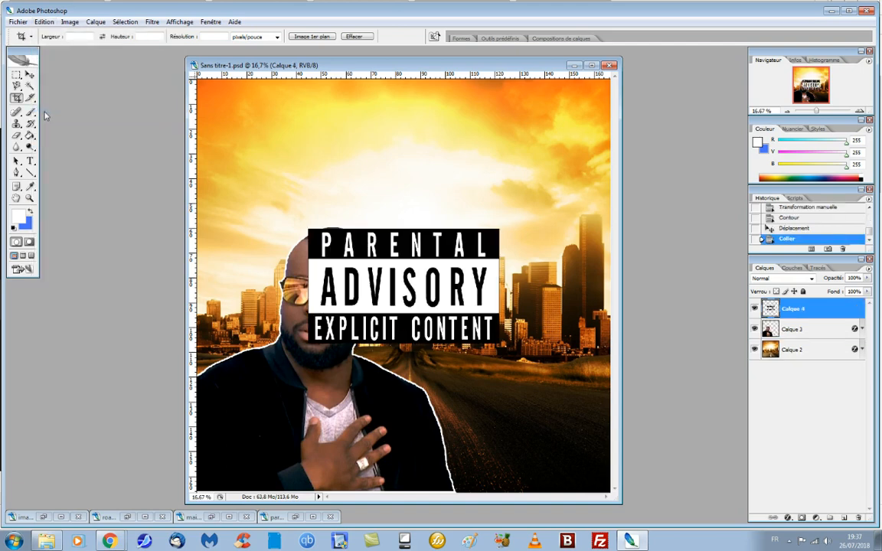
Scale the pasted Parental Advisory label to about 65.1% width and 76.1% height, and move it to the canvas's lower-right corner
{"action": "key", "text": "ctrl+t"}
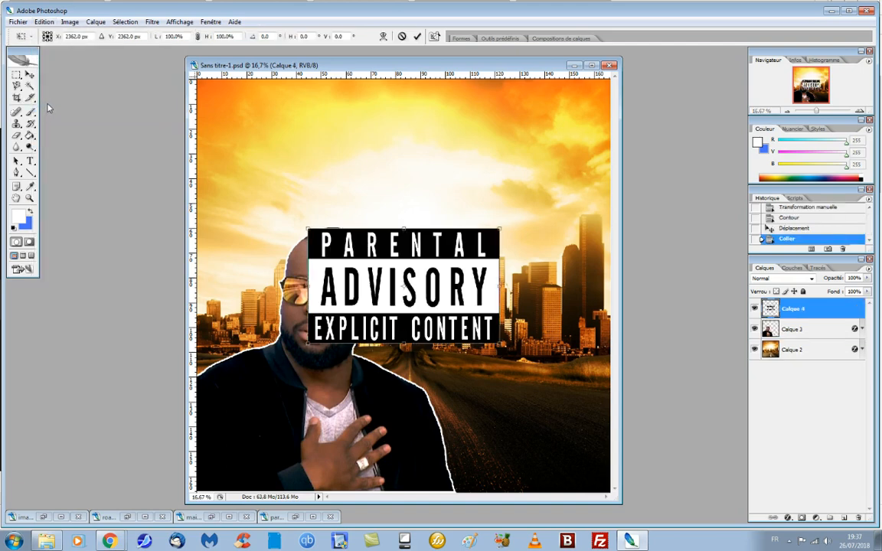
{"action": "left_click_drag", "start_coordinate": [499, 343], "coordinate": [433, 304]}
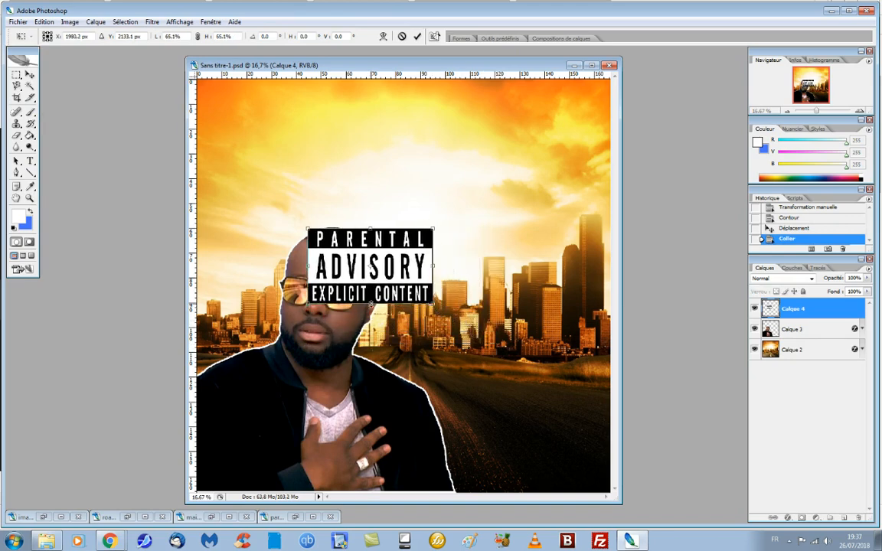
{"action": "left_click_drag", "start_coordinate": [370, 305], "coordinate": [370, 315]}
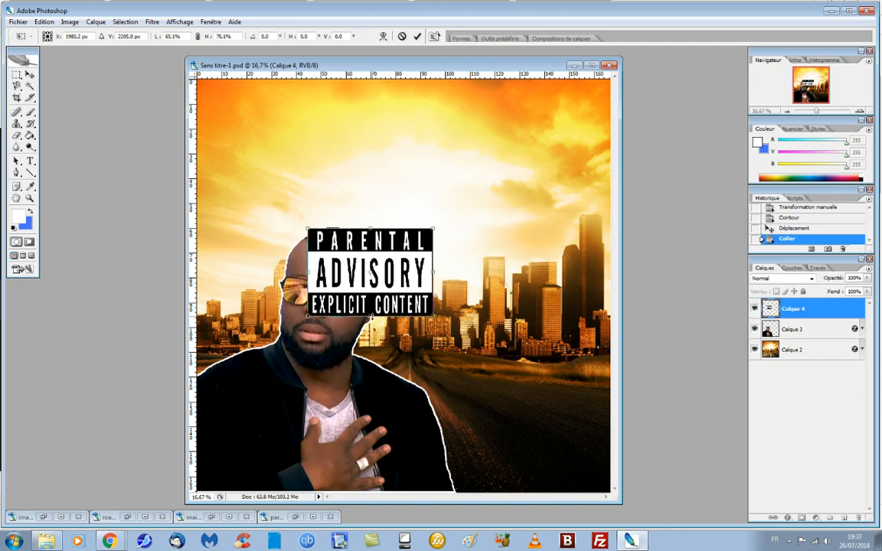
{"action": "left_click", "coordinate": [29, 75]}
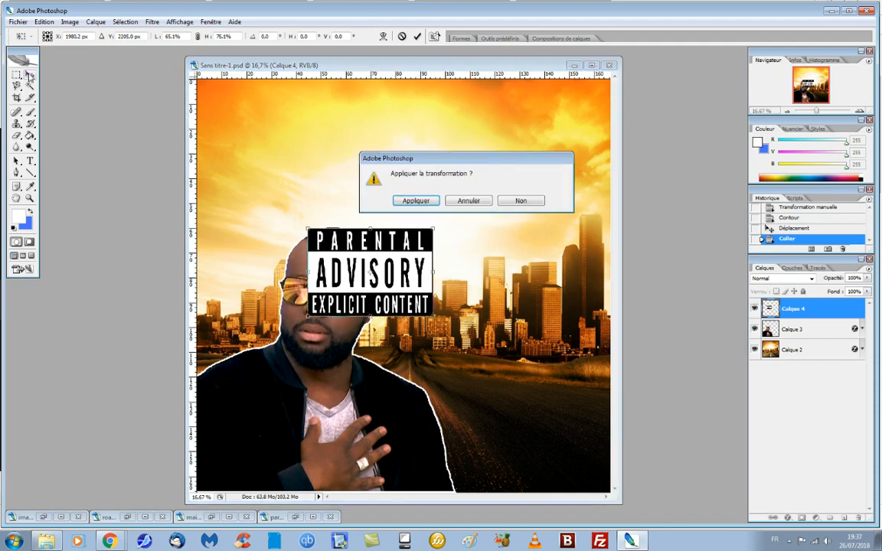
{"action": "left_click", "coordinate": [410, 201]}
{"action": "left_click_drag", "start_coordinate": [361, 268], "coordinate": [527, 438]}
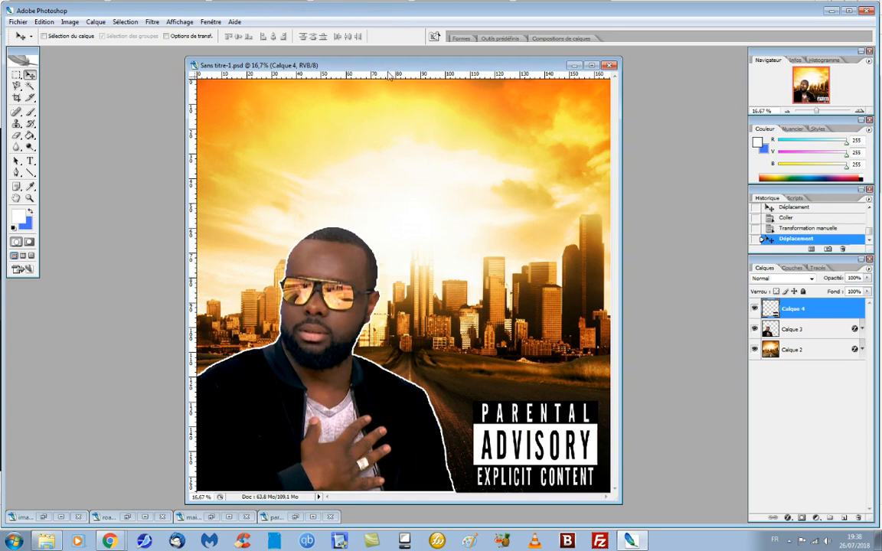
Add a white outside stroke at full opacity to the Parental Advisory label's layer, slightly thicker than the default
{"action": "mouse_move", "coordinate": [388, 70]}
{"action": "left_mouse_down"}
{"action": "mouse_move", "coordinate": [356, 78]}
{"action": "mouse_move", "coordinate": [436, 70]}
{"action": "mouse_move", "coordinate": [404, 68]}
{"action": "left_mouse_up"}
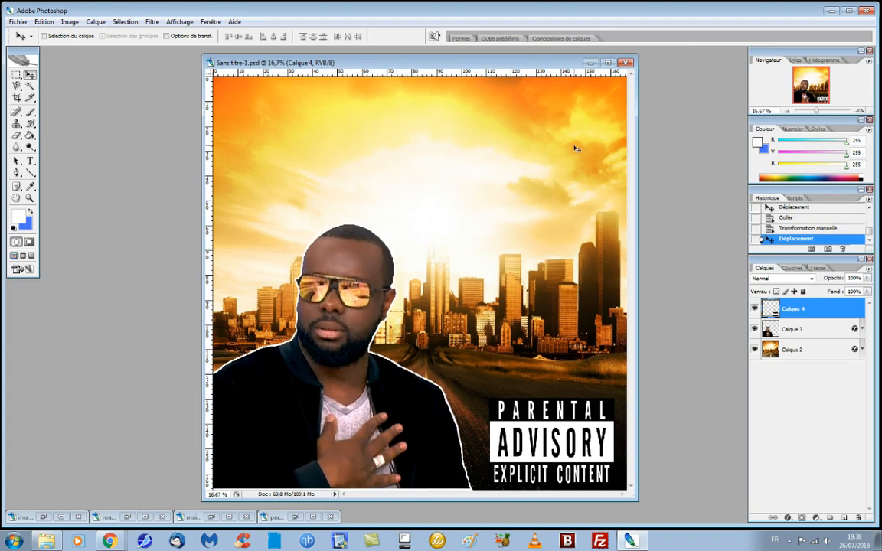
{"action": "left_click", "coordinate": [788, 518]}
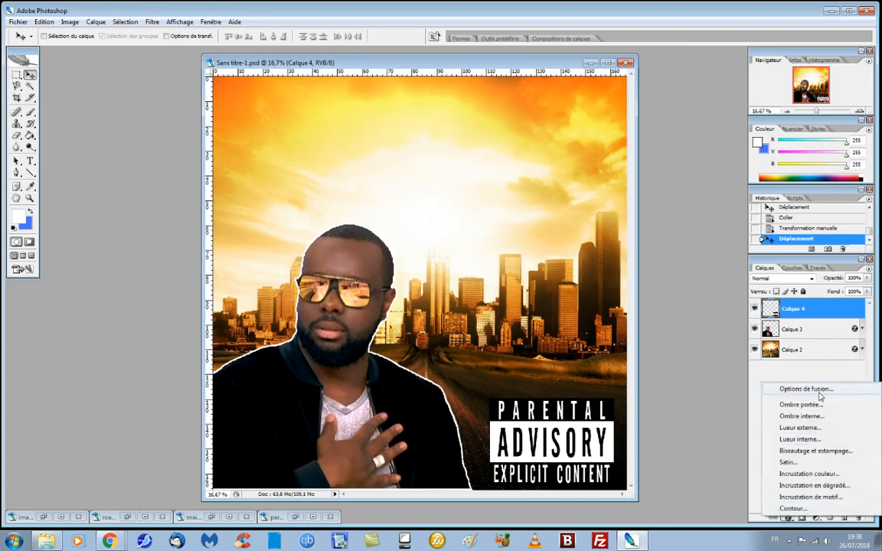
{"action": "left_click", "coordinate": [805, 389]}
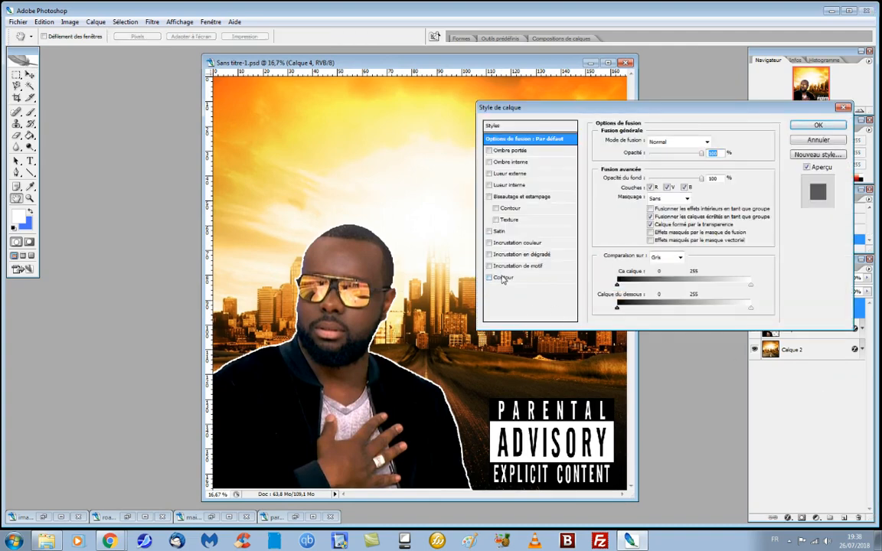
{"action": "left_click", "coordinate": [502, 278]}
{"action": "left_click", "coordinate": [629, 210]}
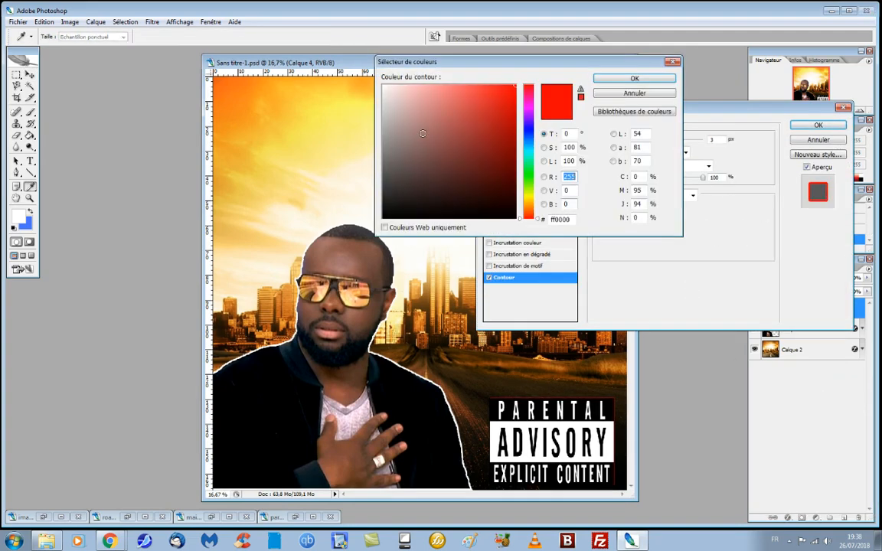
{"action": "left_click_drag", "start_coordinate": [498, 86], "coordinate": [348, 77]}
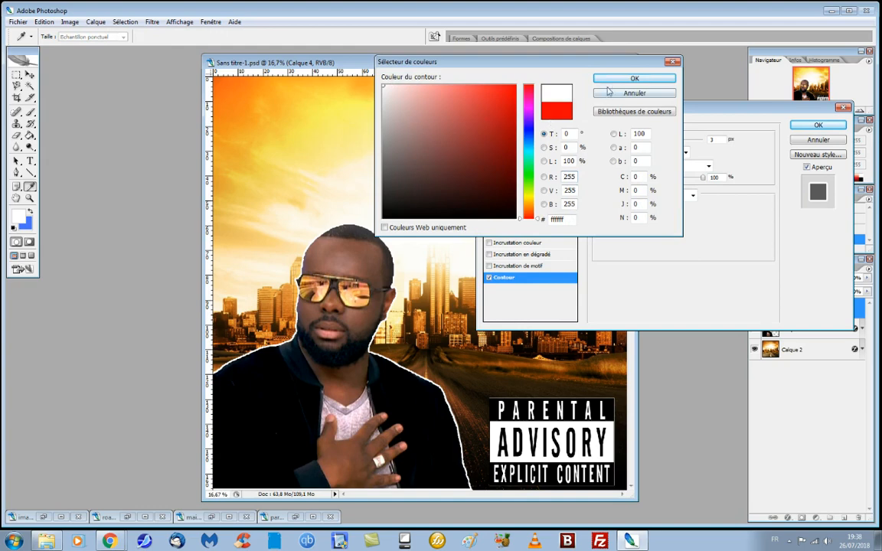
{"action": "left_click", "coordinate": [614, 80]}
{"action": "left_click_drag", "start_coordinate": [652, 141], "coordinate": [658, 144]}
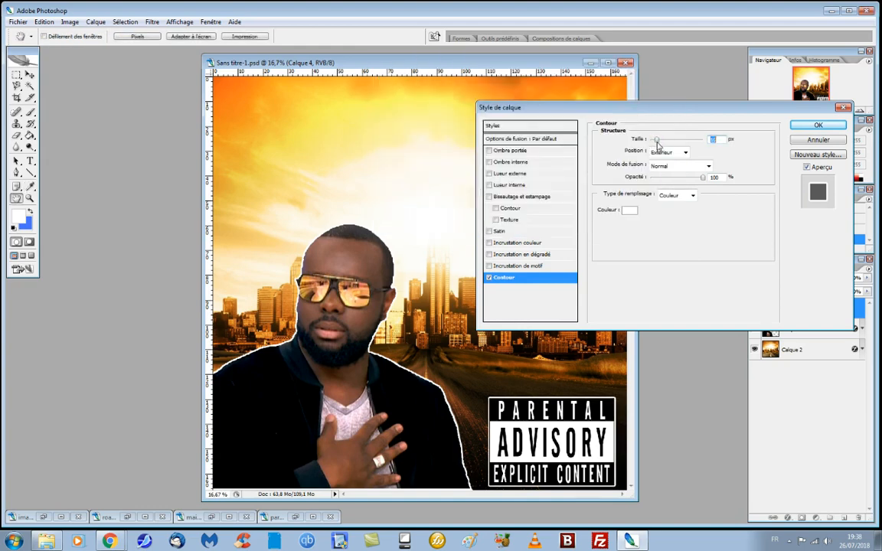
{"action": "left_click", "coordinate": [820, 124]}
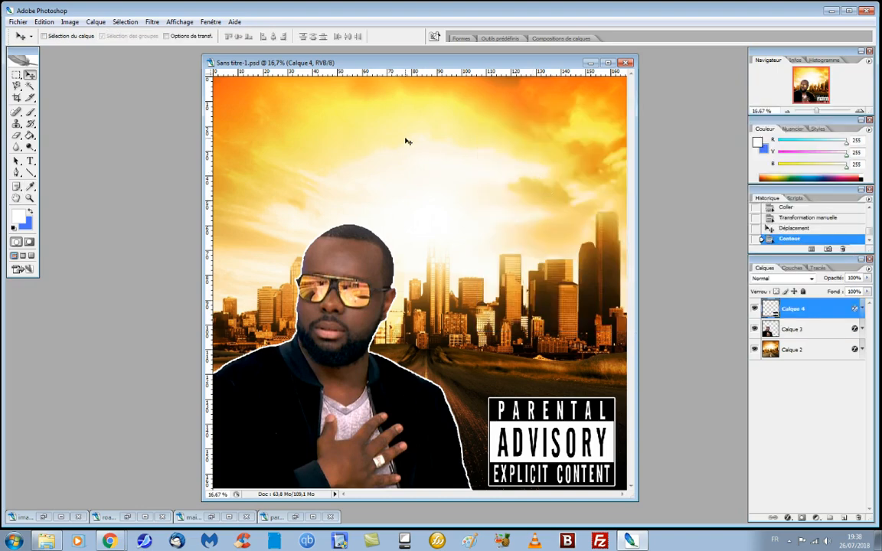
Create a new empty layer above the Parental Advisory label's layer and leave it selected
{"action": "left_click", "coordinate": [843, 519]}
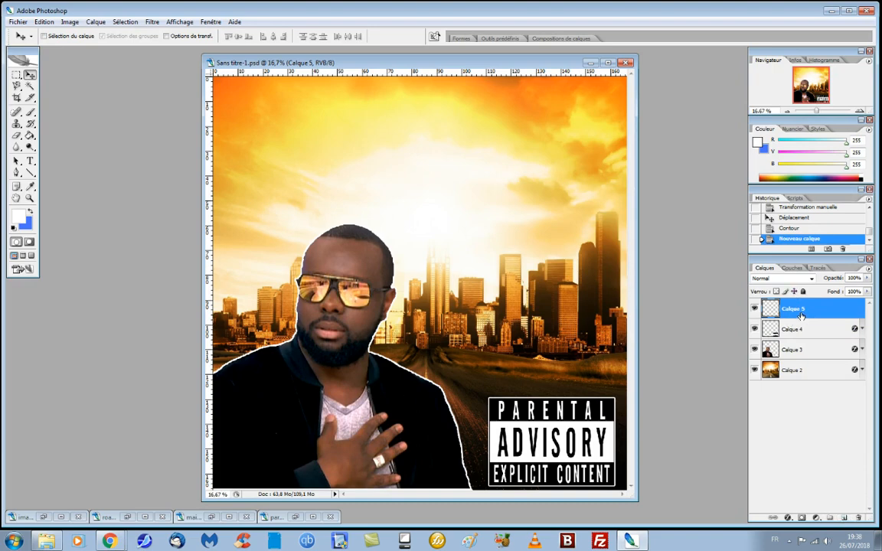
{"action": "right_click", "coordinate": [792, 372]}
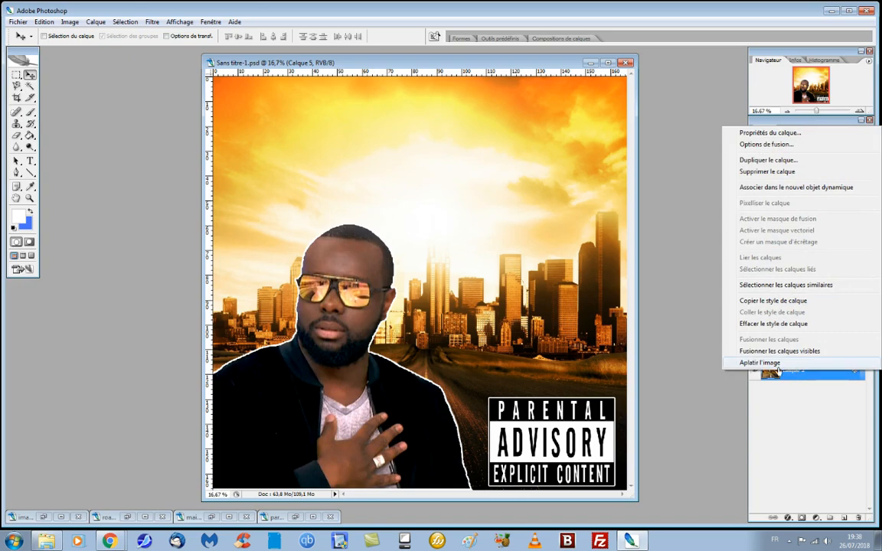
{"action": "left_click", "coordinate": [715, 408]}
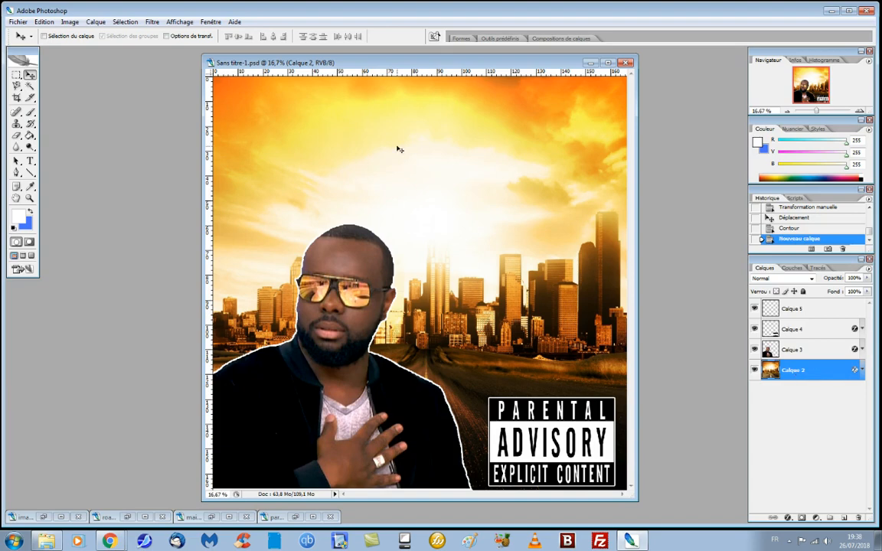
{"action": "left_click", "coordinate": [802, 311]}
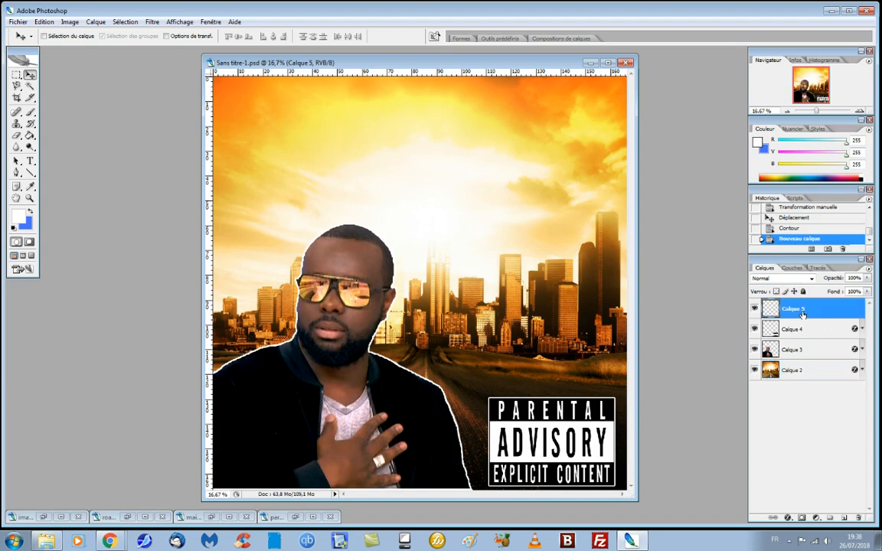
Choose the horizontal Type tool and set its text colour to black (000000)
{"action": "left_click", "coordinate": [30, 160]}
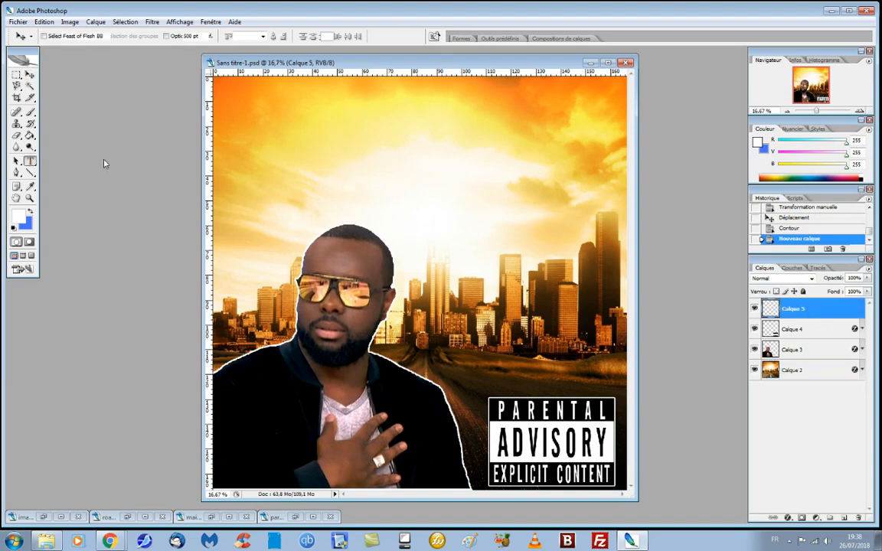
{"action": "left_click", "coordinate": [29, 213]}
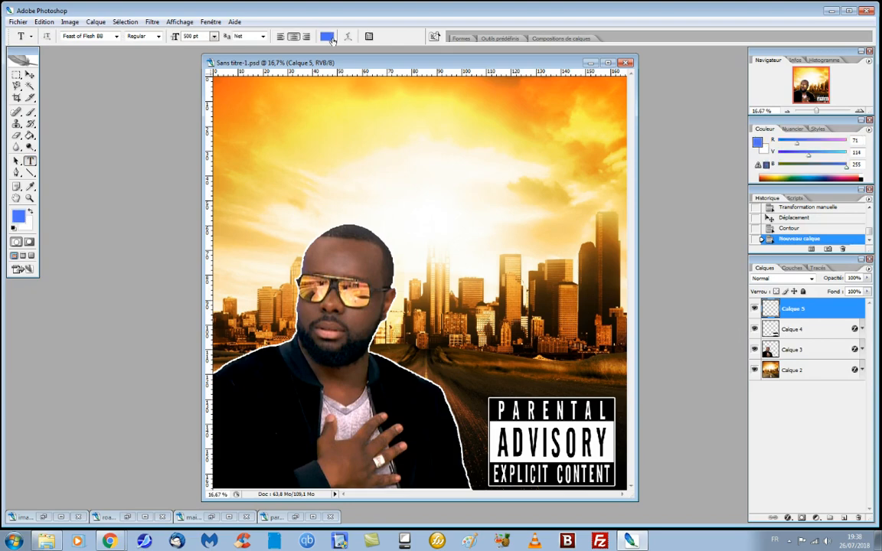
{"action": "left_click", "coordinate": [330, 40]}
{"action": "left_click_drag", "start_coordinate": [412, 152], "coordinate": [538, 262]}
{"action": "left_click", "coordinate": [632, 77]}
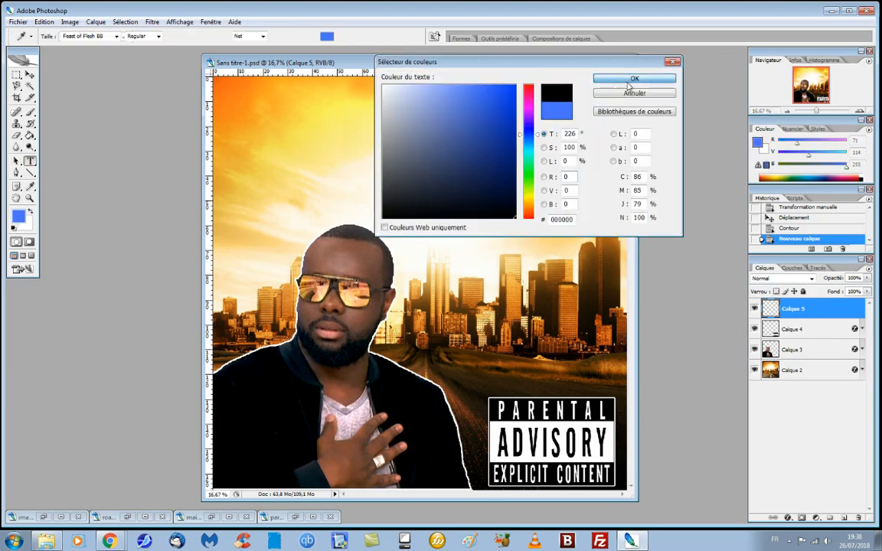
Write MAITRE in 500 pt Feast of Flesh BB and move it to the upper middle of the canvas
{"action": "left_click", "coordinate": [269, 122]}
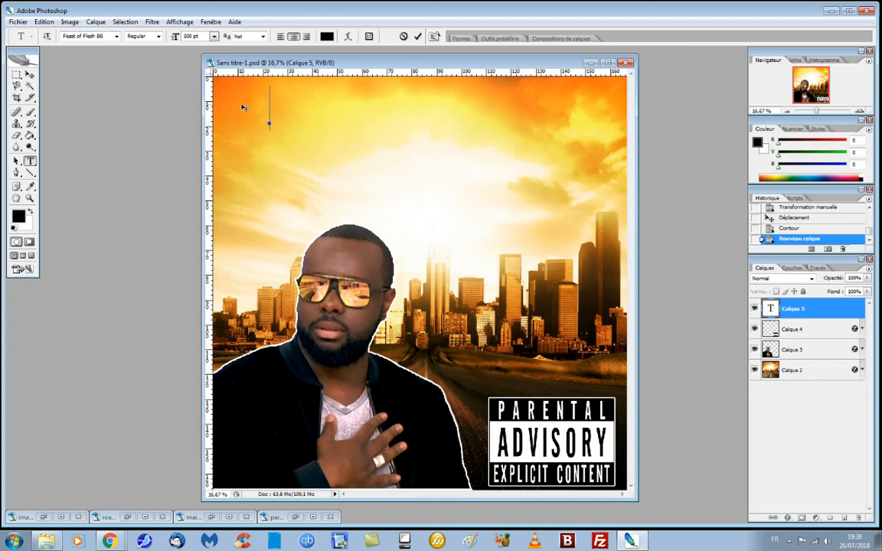
{"action": "type", "text": "MA"}
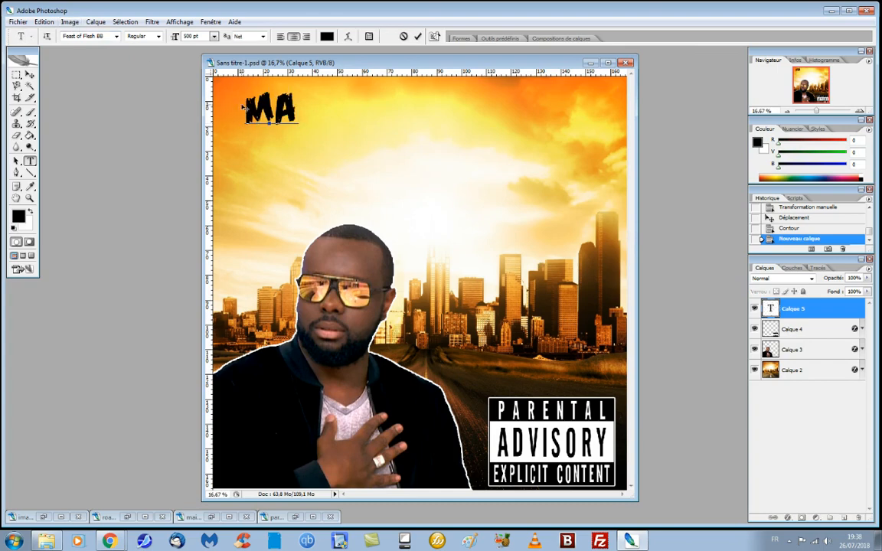
{"action": "type", "text": "ître"}
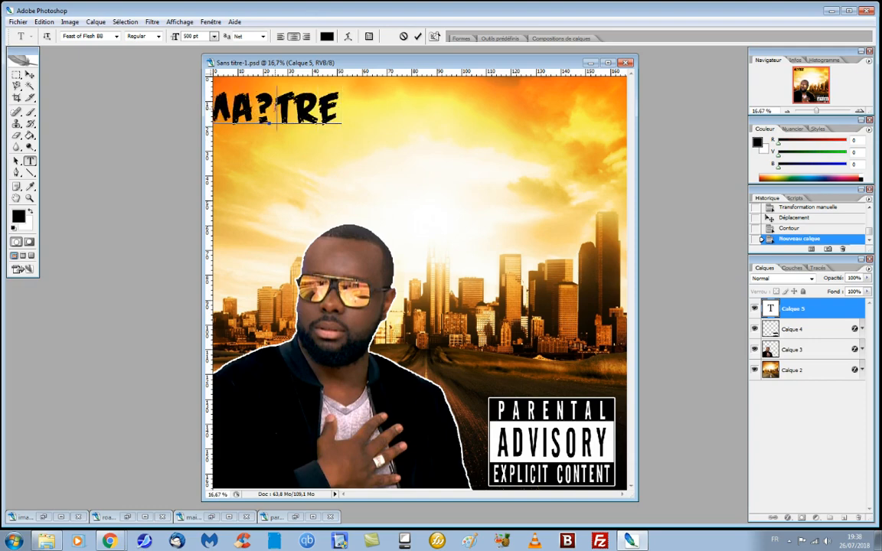
{"action": "key", "text": "BackSpace"}
{"action": "type", "text": "i"}
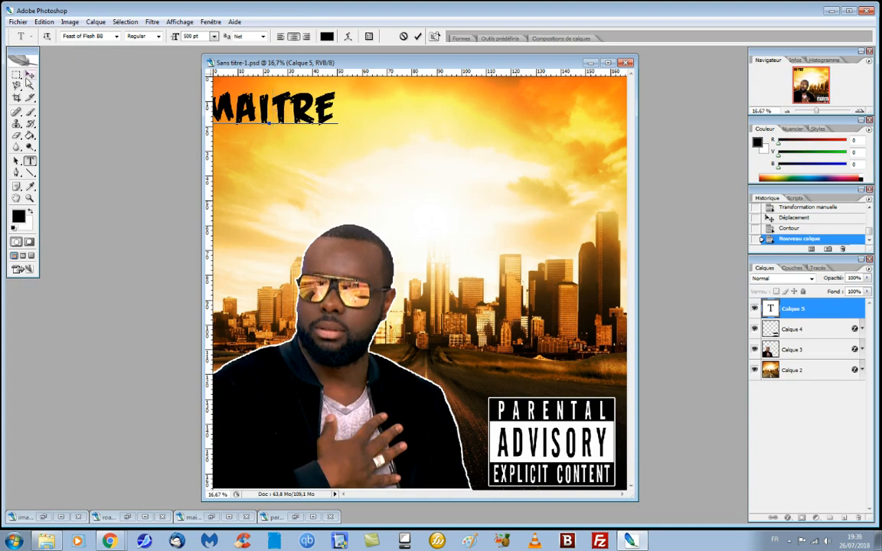
{"action": "left_click", "coordinate": [30, 74]}
{"action": "left_click_drag", "start_coordinate": [264, 121], "coordinate": [415, 143]}
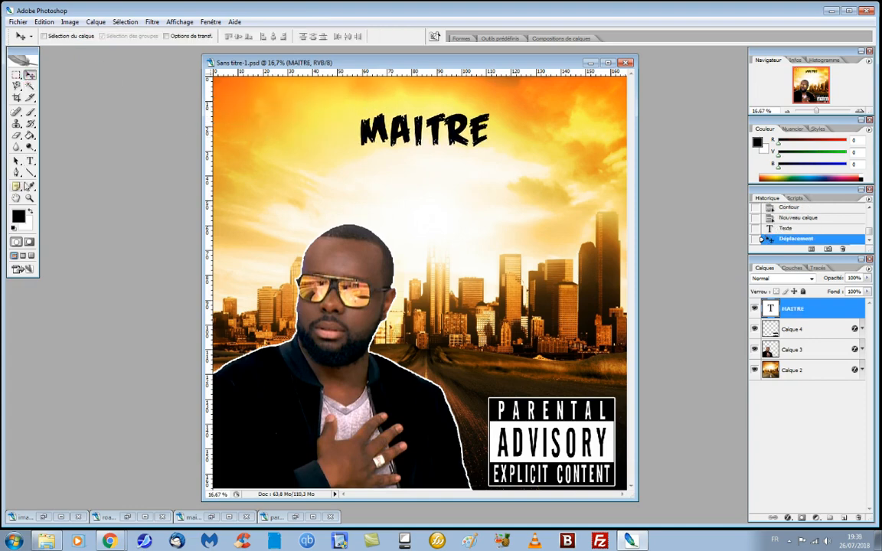
Enlarge the MAITRE text to 750 pt and shift it right and slightly down in the sky
{"action": "left_click", "coordinate": [30, 162]}
{"action": "left_click_drag", "start_coordinate": [359, 130], "coordinate": [493, 132]}
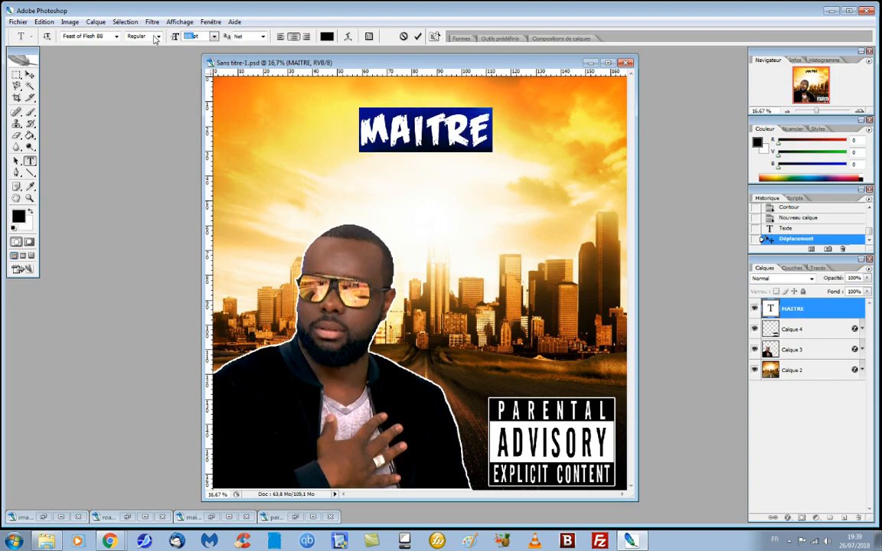
{"action": "type", "text": "72"}
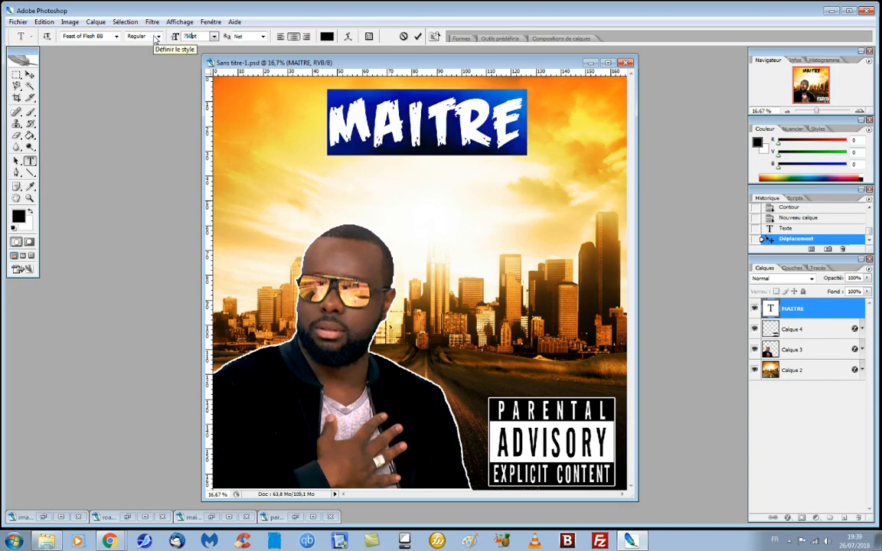
{"action": "left_click", "coordinate": [29, 74]}
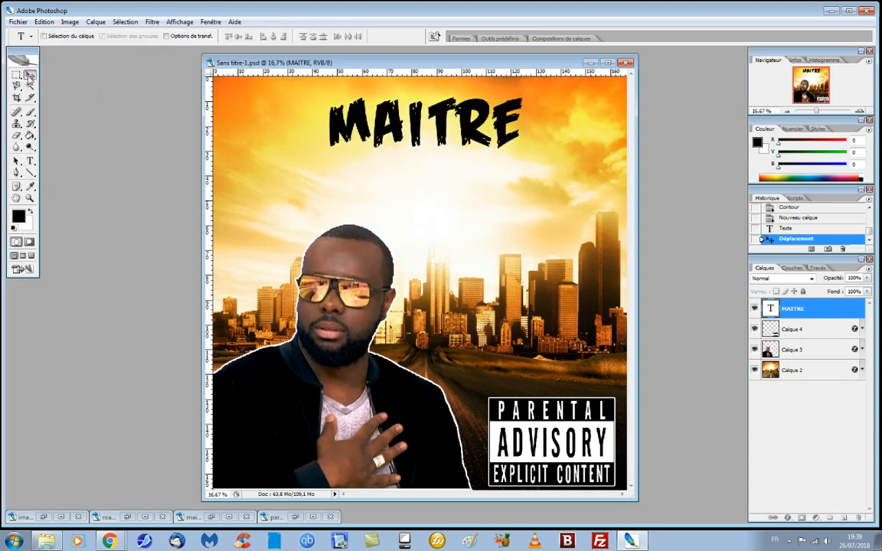
{"action": "left_click_drag", "start_coordinate": [400, 140], "coordinate": [462, 151]}
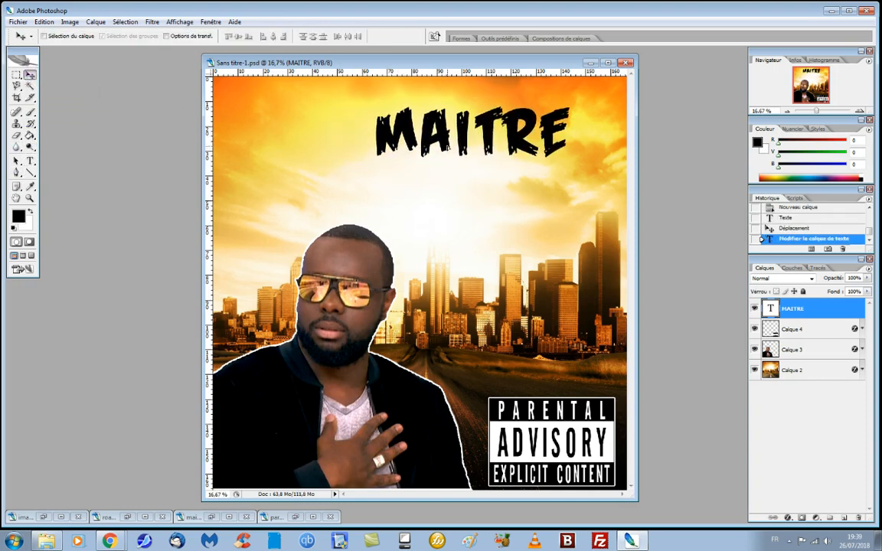
Try a white outside stroke of about 13 px on the MAITRE text in its layer style
{"action": "left_click", "coordinate": [788, 518]}
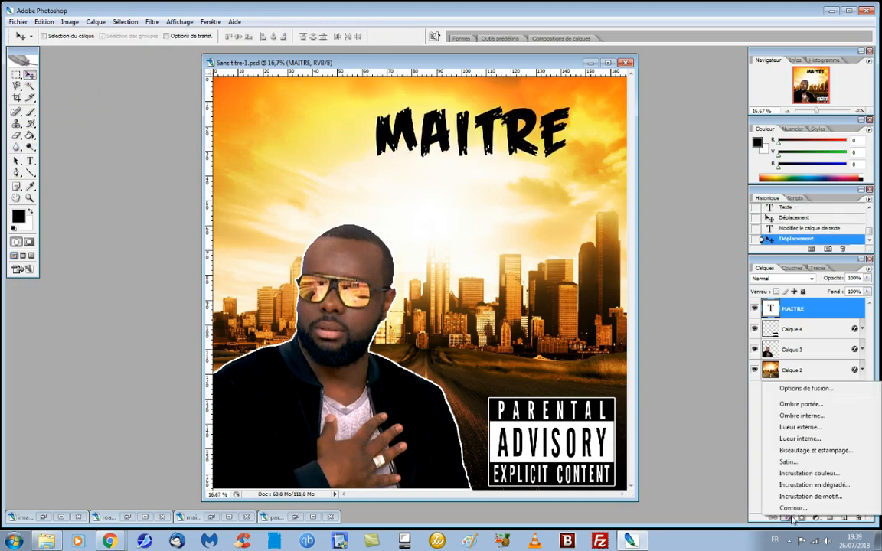
{"action": "left_click", "coordinate": [789, 387]}
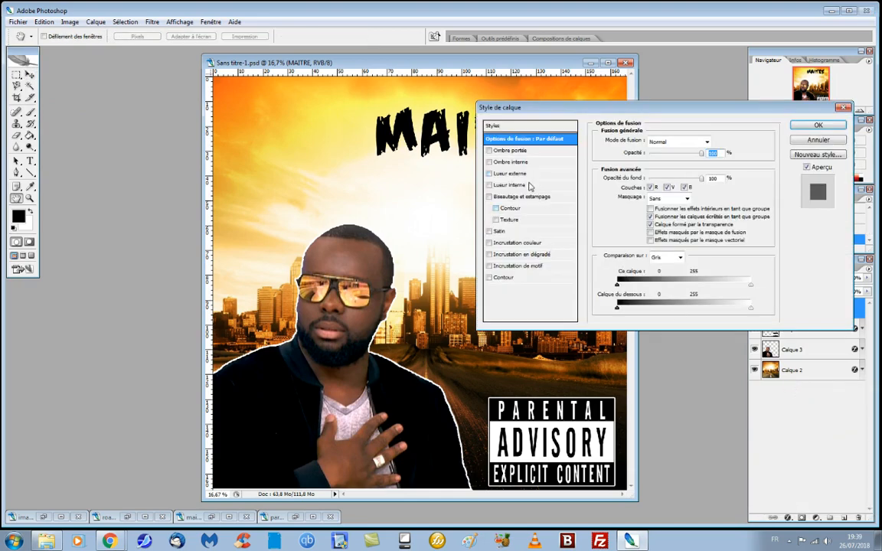
{"action": "left_click", "coordinate": [503, 278]}
{"action": "left_click", "coordinate": [629, 211]}
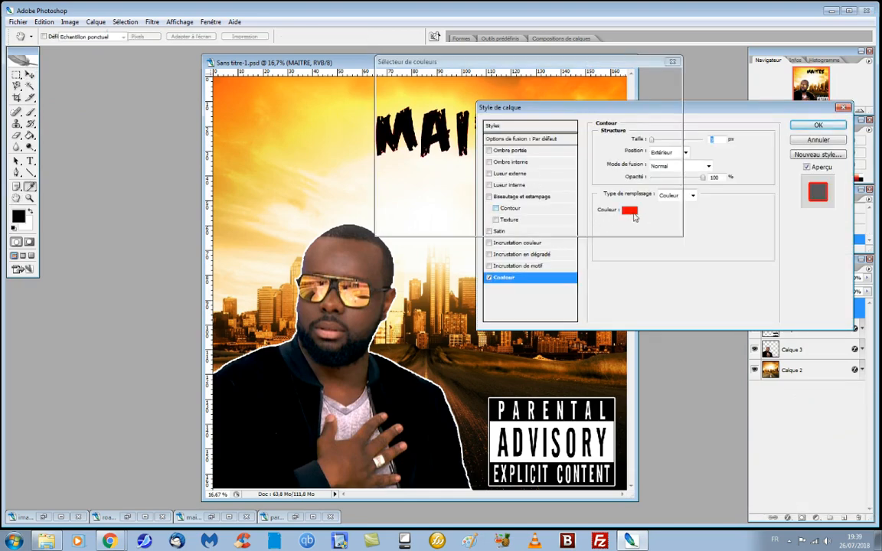
{"action": "left_click", "coordinate": [634, 79]}
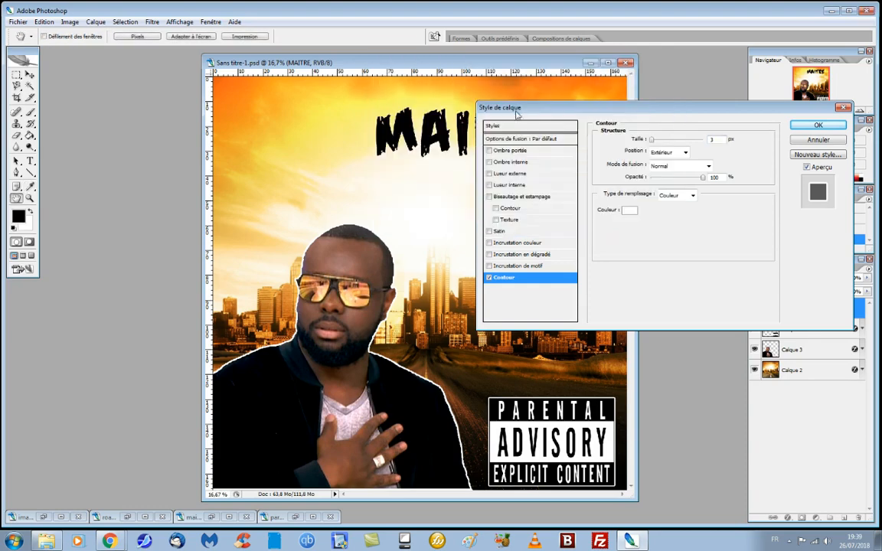
{"action": "left_click_drag", "start_coordinate": [656, 142], "coordinate": [663, 143]}
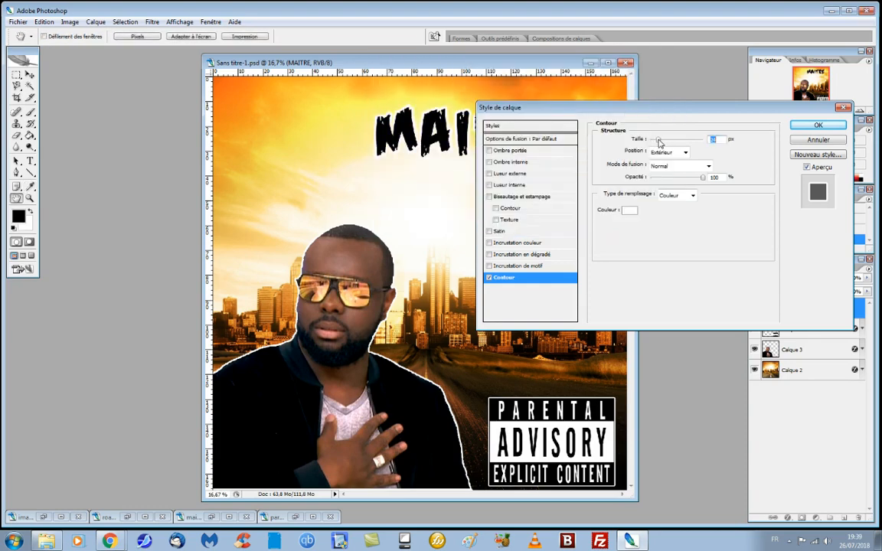
{"action": "left_click", "coordinate": [489, 278]}
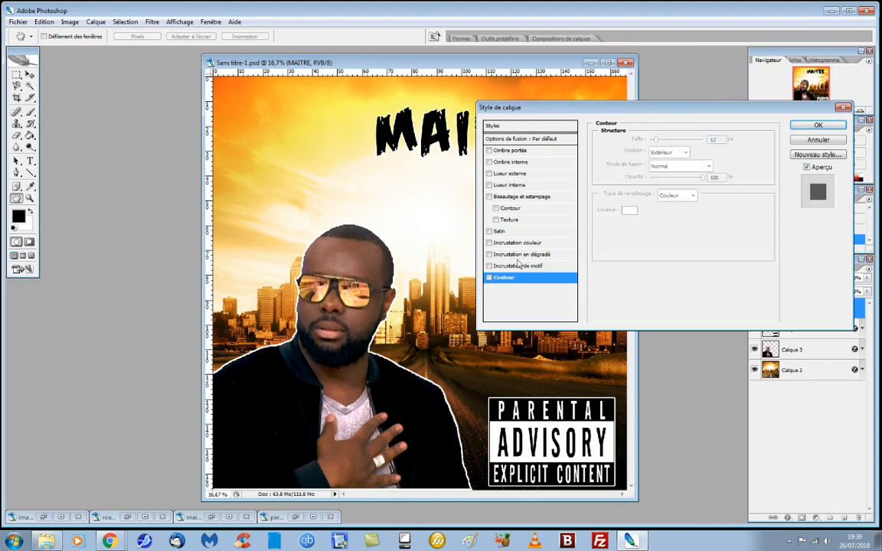
Style MAITRE with a black-to-white linear gradient overlay at 90° and a black outside stroke, and move it toward the canvas's upper-right corner
{"action": "left_click", "coordinate": [525, 258]}
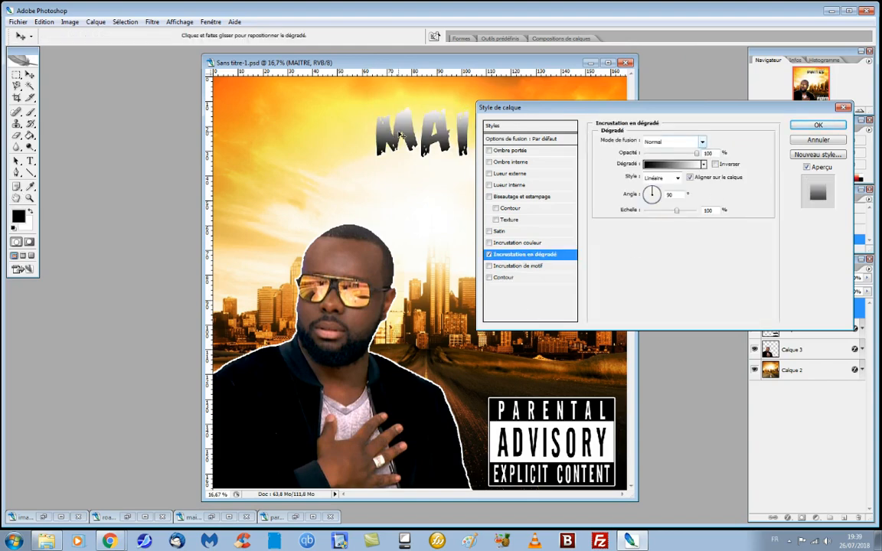
{"action": "left_click", "coordinate": [489, 279]}
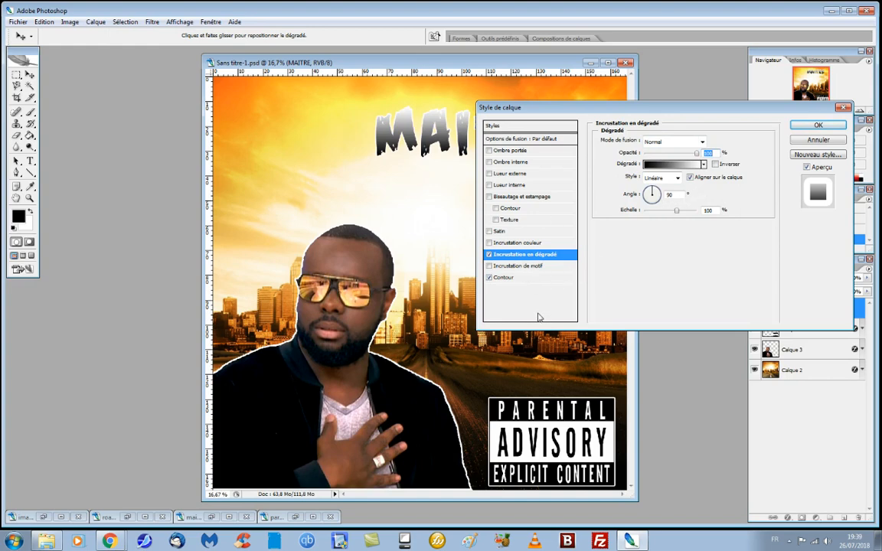
{"action": "left_click", "coordinate": [508, 280]}
{"action": "left_click", "coordinate": [628, 211]}
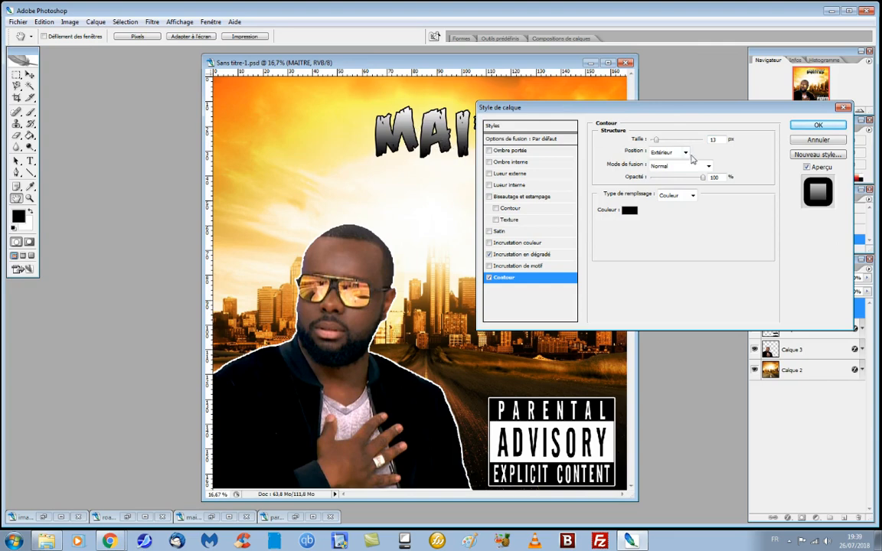
{"action": "left_click_drag", "start_coordinate": [659, 143], "coordinate": [660, 144]}
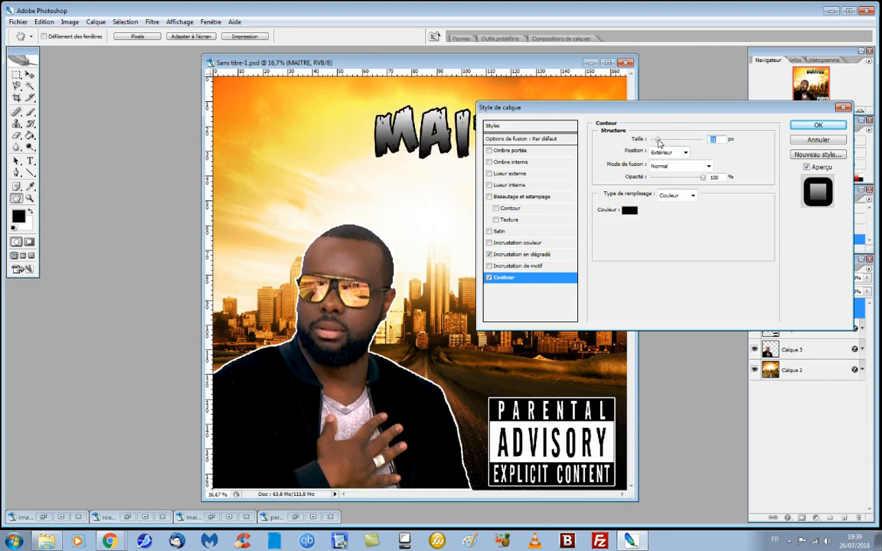
{"action": "left_click", "coordinate": [831, 125]}
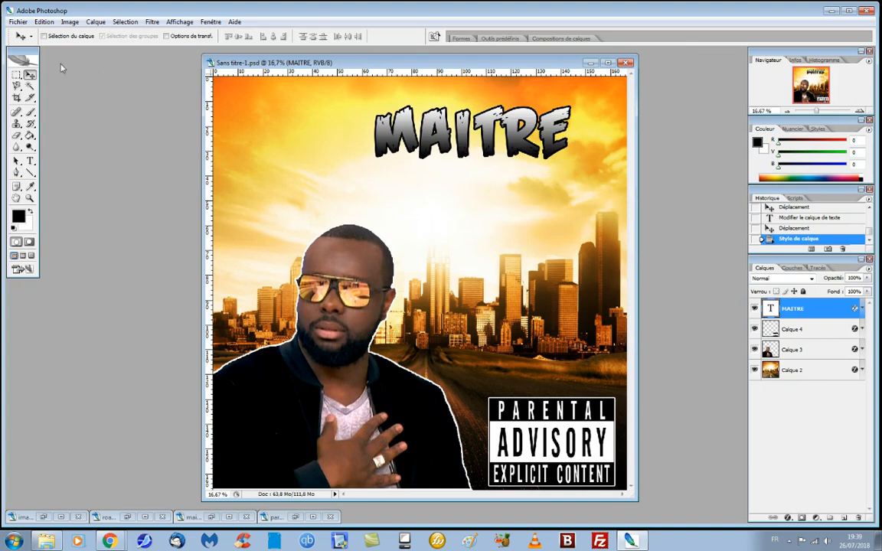
{"action": "left_click_drag", "start_coordinate": [444, 146], "coordinate": [472, 136]}
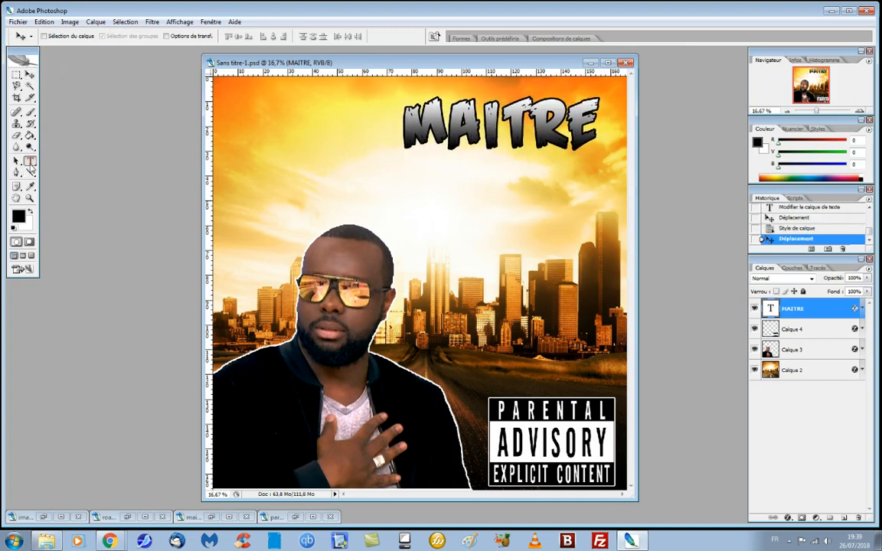
Write GIMS in 750 pt Feast of Flesh BB on a new layer and place it centred just below MAITRE
{"action": "left_click", "coordinate": [30, 160]}
{"action": "left_click", "coordinate": [843, 518]}
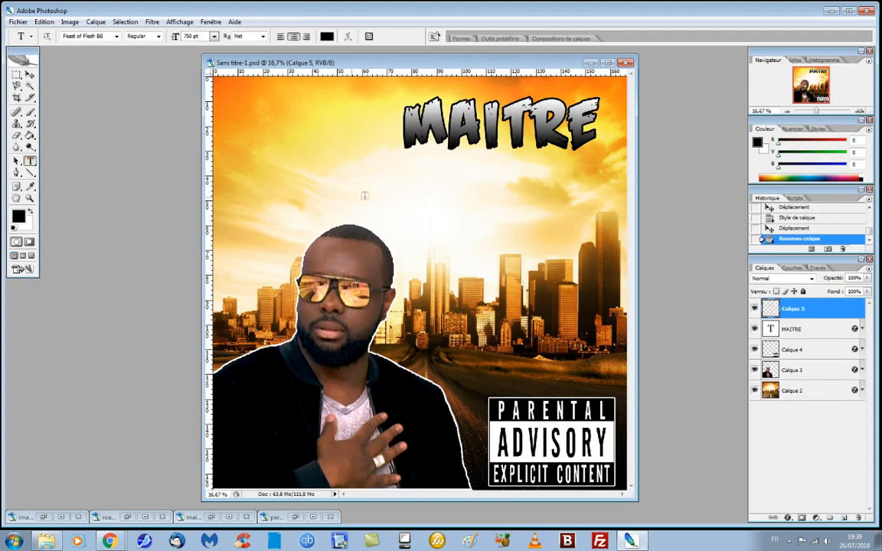
{"action": "left_click", "coordinate": [451, 187]}
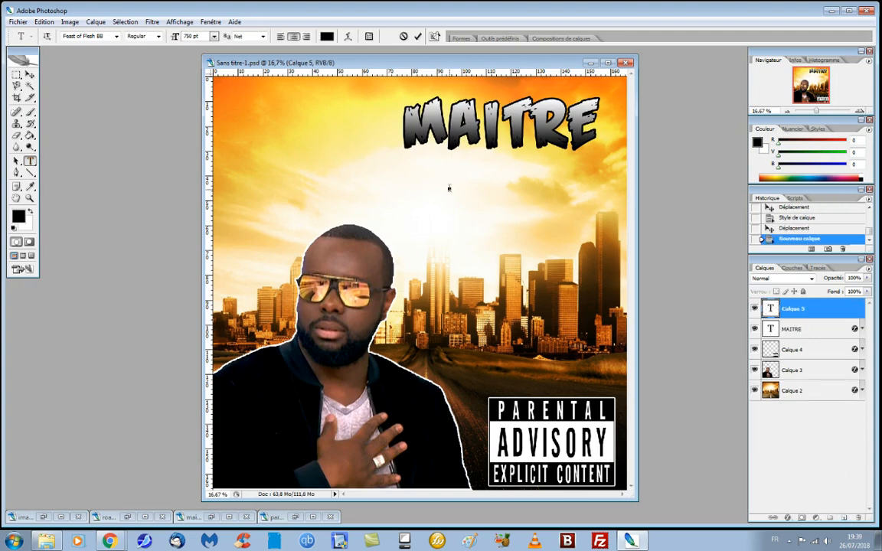
{"action": "type", "text": "GIMS"}
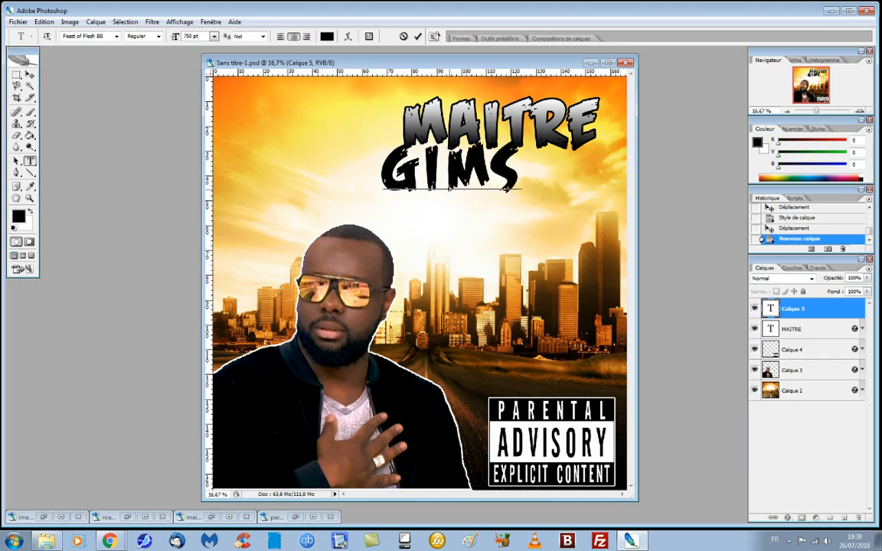
{"action": "left_click", "coordinate": [29, 75]}
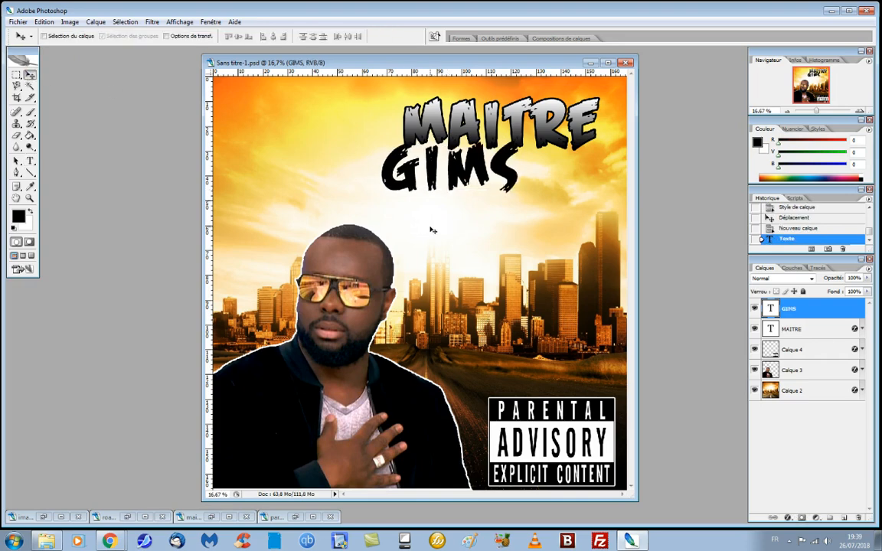
{"action": "left_click_drag", "start_coordinate": [433, 183], "coordinate": [480, 198]}
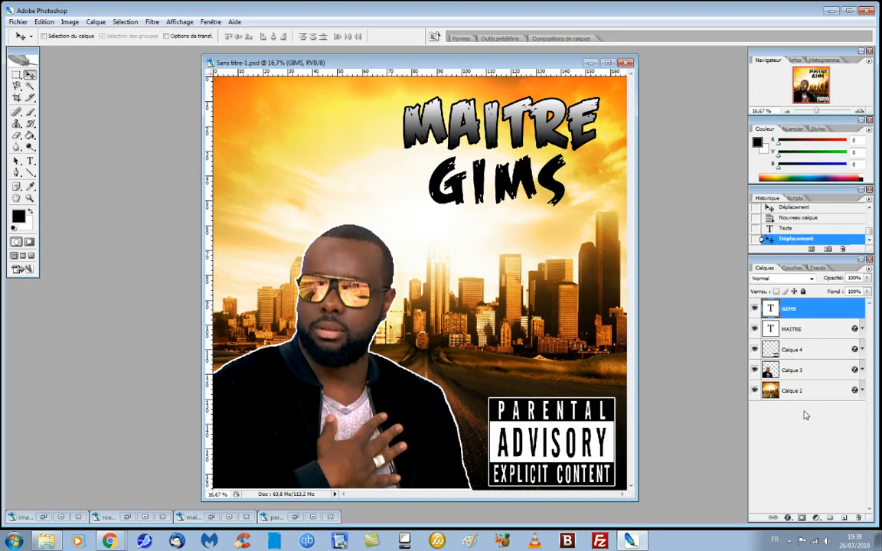
Give the GIMS text a black-to-white linear gradient overlay at 90° in its layer style
{"action": "left_click", "coordinate": [788, 517]}
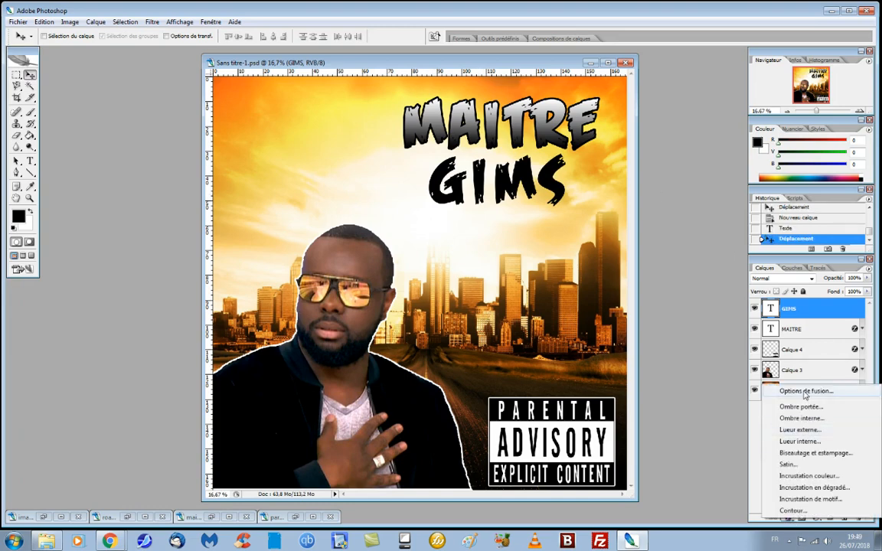
{"action": "left_click", "coordinate": [725, 356]}
{"action": "left_click", "coordinate": [526, 256]}
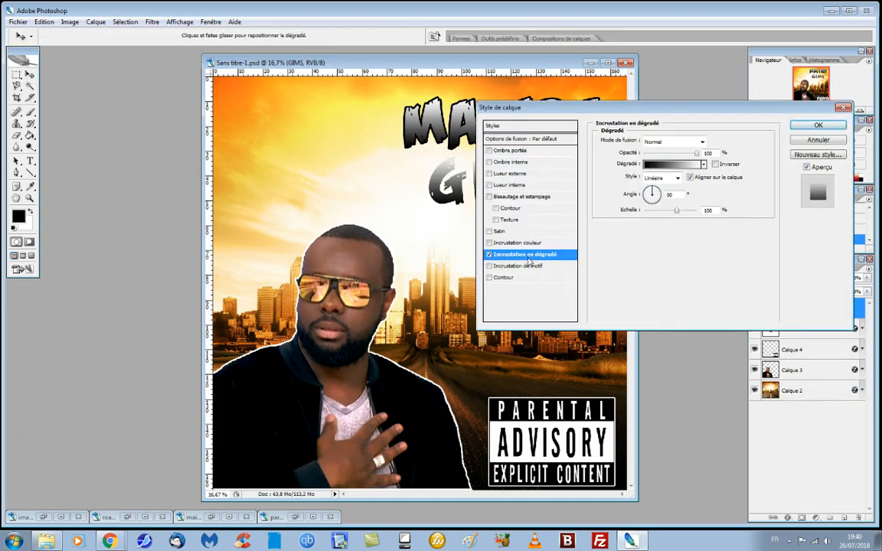
{"action": "left_click_drag", "start_coordinate": [693, 108], "coordinate": [634, 232]}
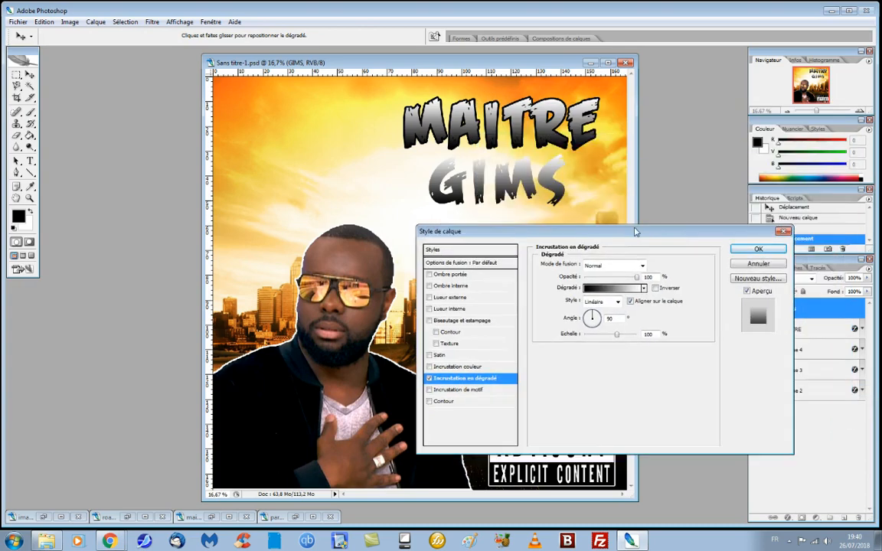
Add a black outside stroke to the GIMS text, thick enough to match the MAITRE outline
{"action": "left_click", "coordinate": [446, 403]}
{"action": "left_click", "coordinate": [571, 335]}
{"action": "type", "text": "0"}
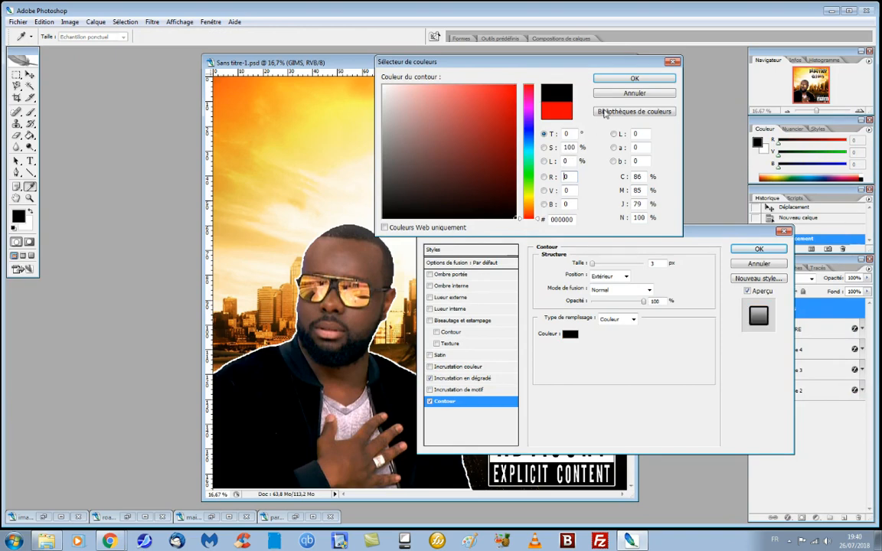
{"action": "key", "text": "Return"}
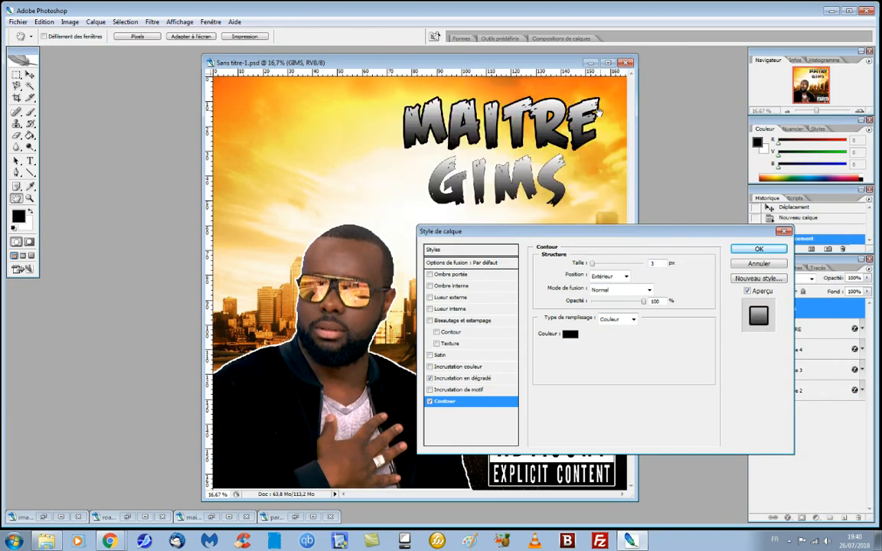
{"action": "left_click", "coordinate": [596, 264]}
{"action": "left_click_drag", "start_coordinate": [596, 265], "coordinate": [599, 264]}
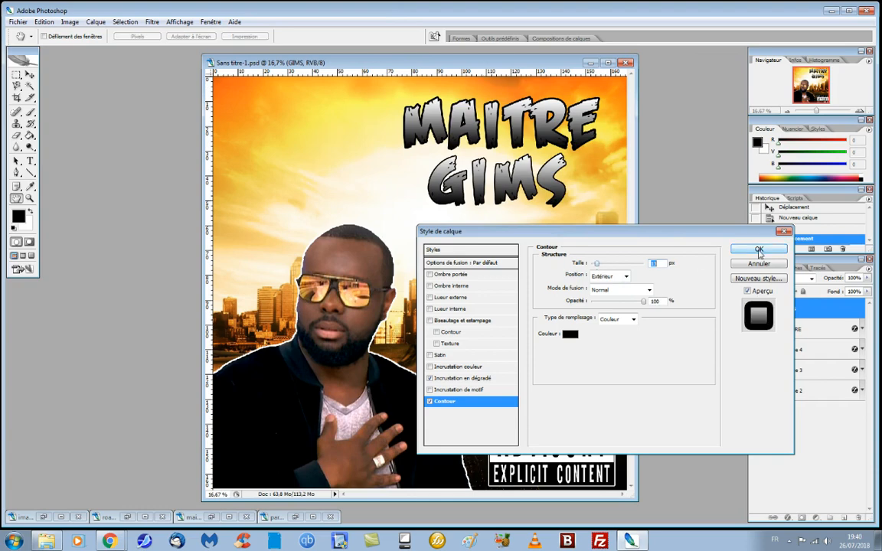
{"action": "left_click", "coordinate": [759, 249]}
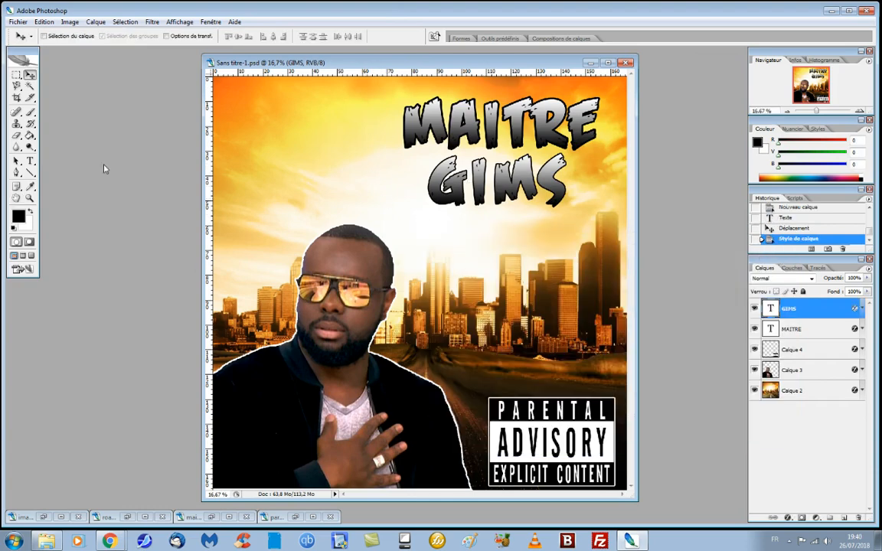
Write JE TE KEN on a new text layer below GIMS
{"action": "left_click", "coordinate": [843, 519]}
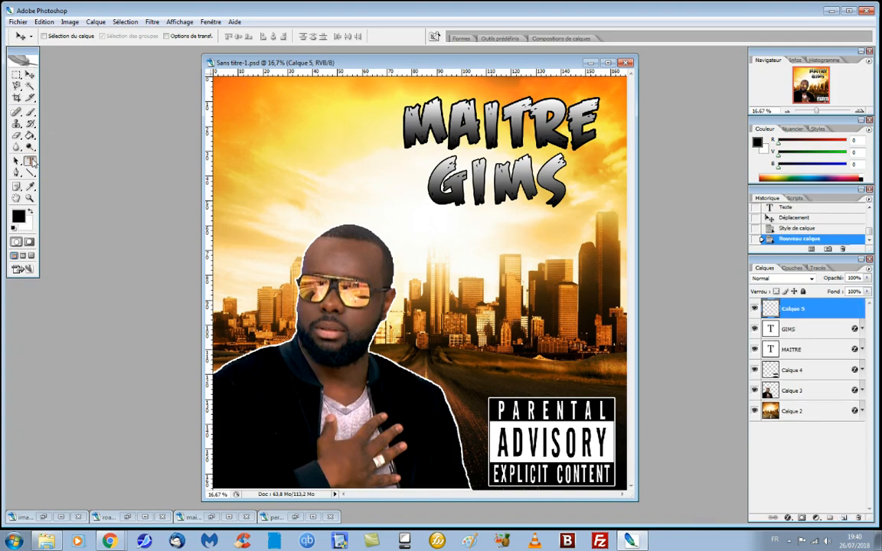
{"action": "left_click", "coordinate": [30, 161]}
{"action": "left_click", "coordinate": [433, 250]}
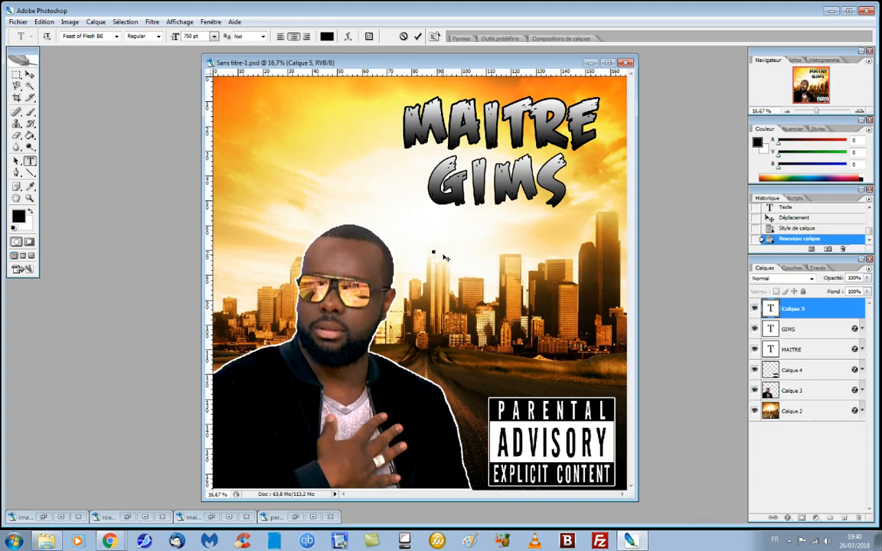
{"action": "type", "text": "JE TE"}
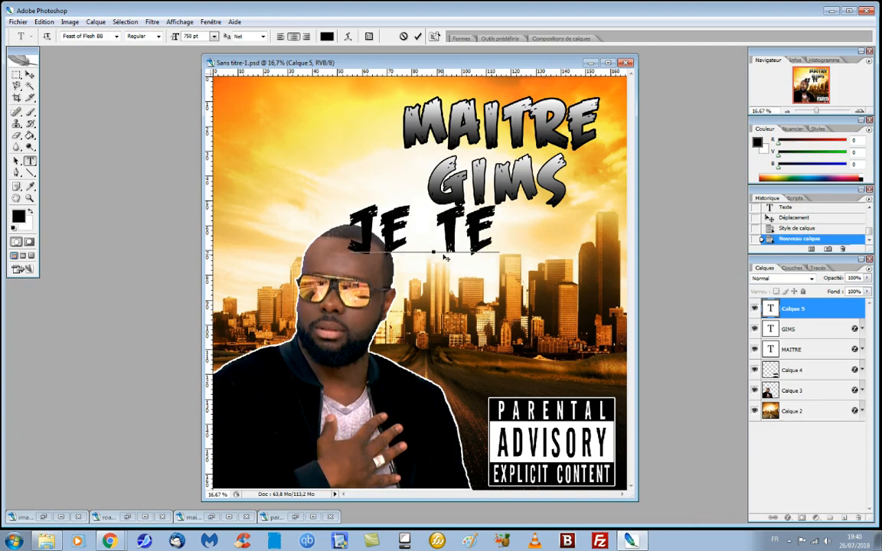
{"action": "type", "text": " KEN"}
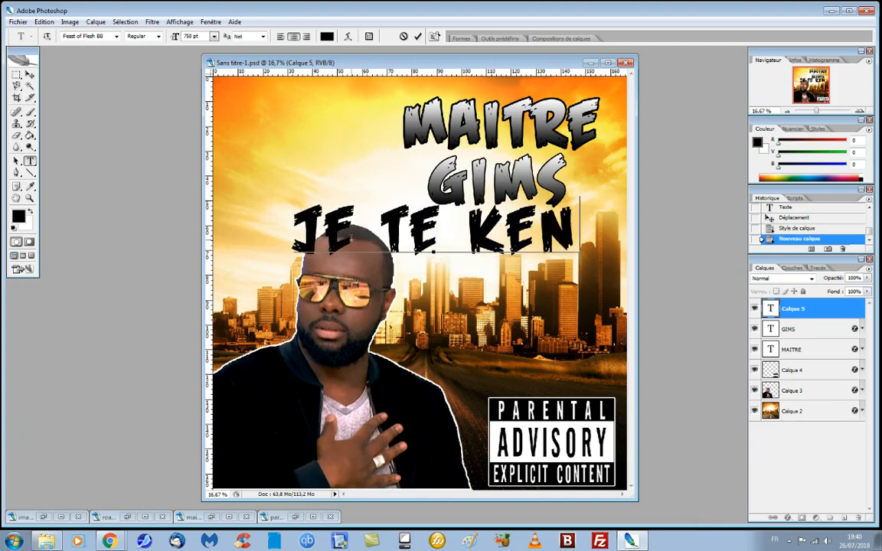
Reduce the JE TE KEN text to 550 pt and move it right, clear of the singer's head
{"action": "key", "text": "ctrl+a"}
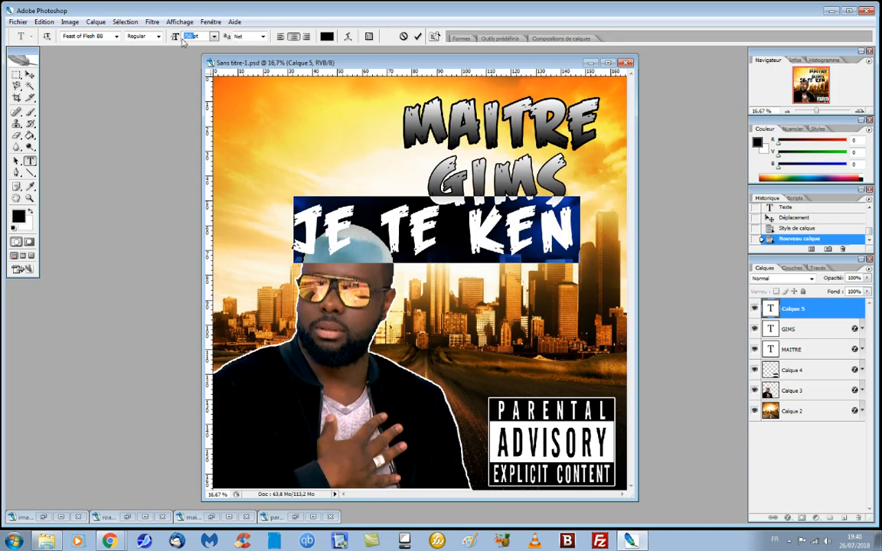
{"action": "type", "text": "650"}
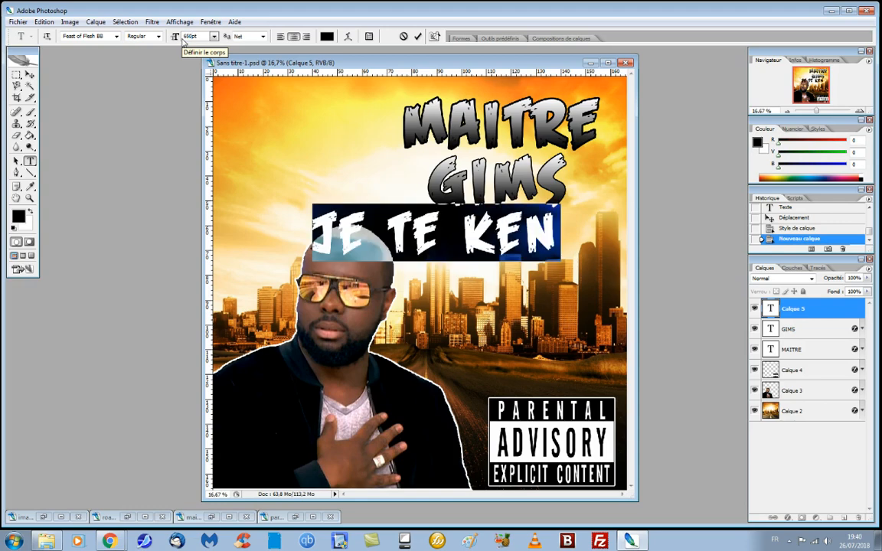
{"action": "type", "text": "6"}
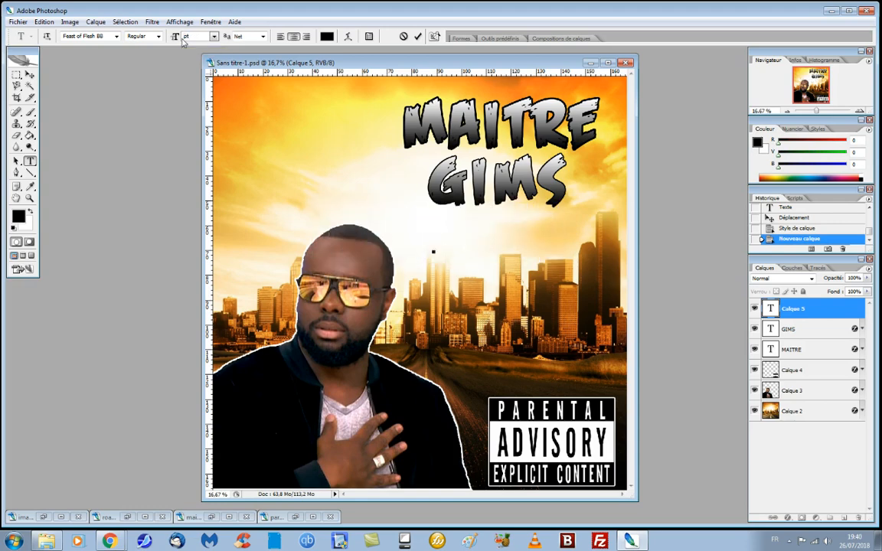
{"action": "type", "text": "50"}
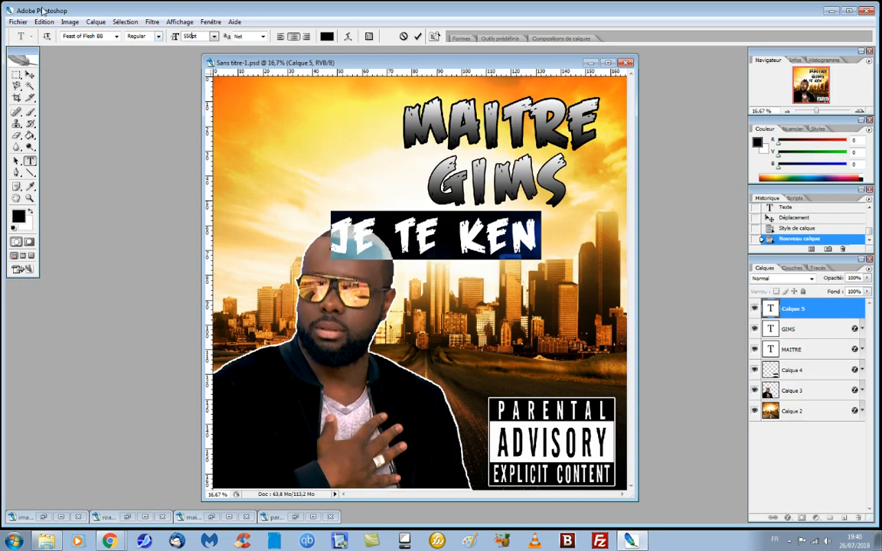
{"action": "left_click", "coordinate": [29, 74]}
{"action": "left_click_drag", "start_coordinate": [490, 250], "coordinate": [553, 252]}
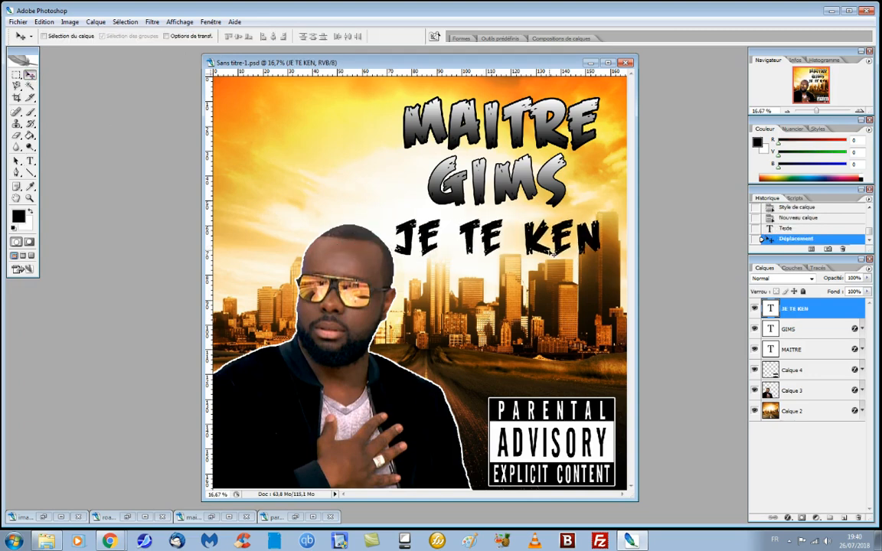
Shift the MAITRE, GIMS and JE TE KEN texts slightly left and up into a tighter stack
{"action": "left_click", "coordinate": [822, 343]}
{"action": "left_click_drag", "start_coordinate": [508, 138], "coordinate": [491, 136]}
{"action": "left_click", "coordinate": [793, 335]}
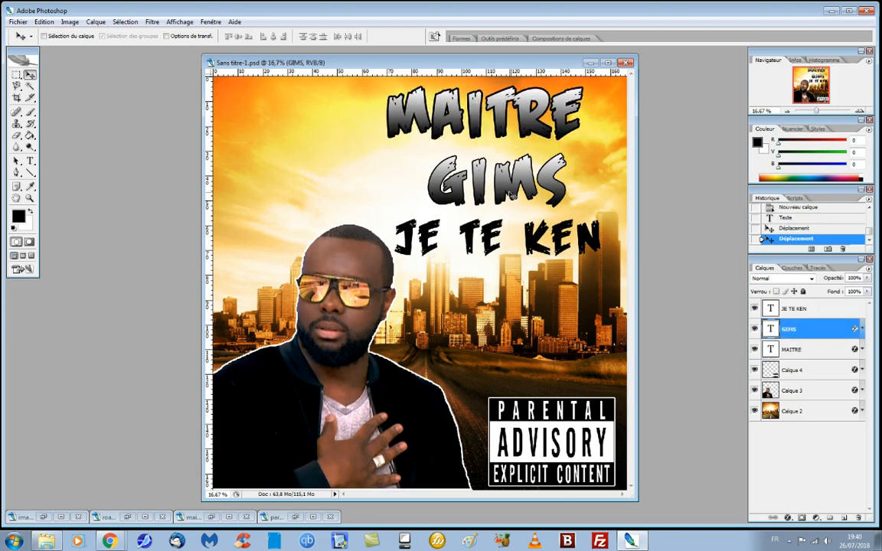
{"action": "left_click_drag", "start_coordinate": [512, 195], "coordinate": [492, 185]}
{"action": "left_click", "coordinate": [799, 312]}
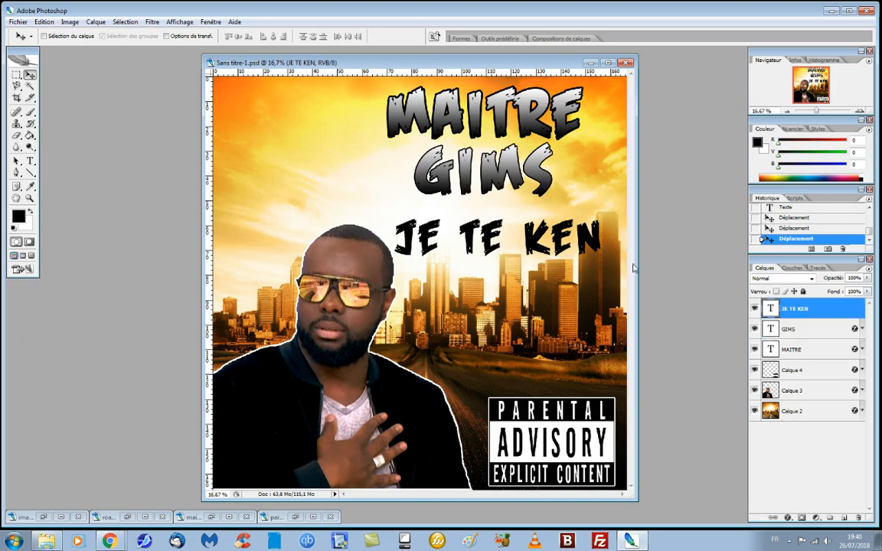
{"action": "left_click_drag", "start_coordinate": [529, 242], "coordinate": [525, 236]}
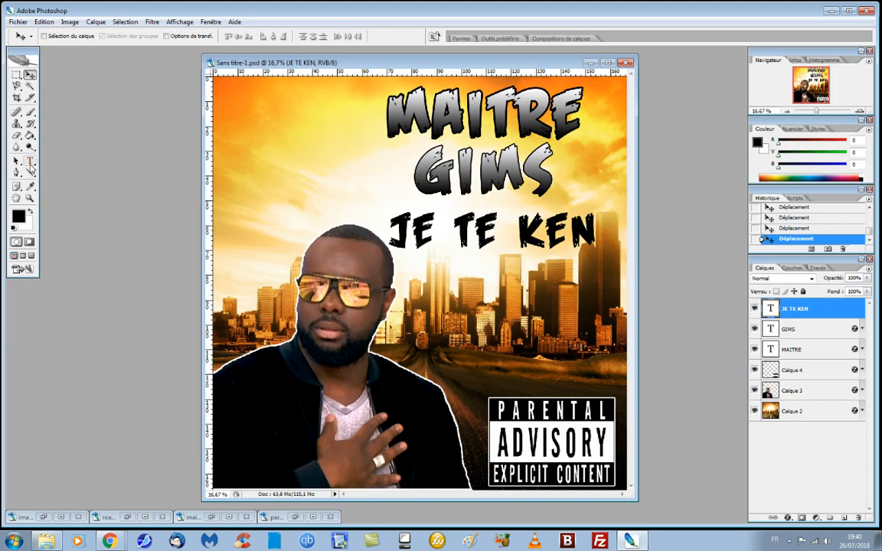
Change the colour of the whole JE TE KEN text to white
{"action": "left_click", "coordinate": [30, 161]}
{"action": "left_click_drag", "start_coordinate": [393, 235], "coordinate": [602, 235]}
{"action": "left_click", "coordinate": [327, 37]}
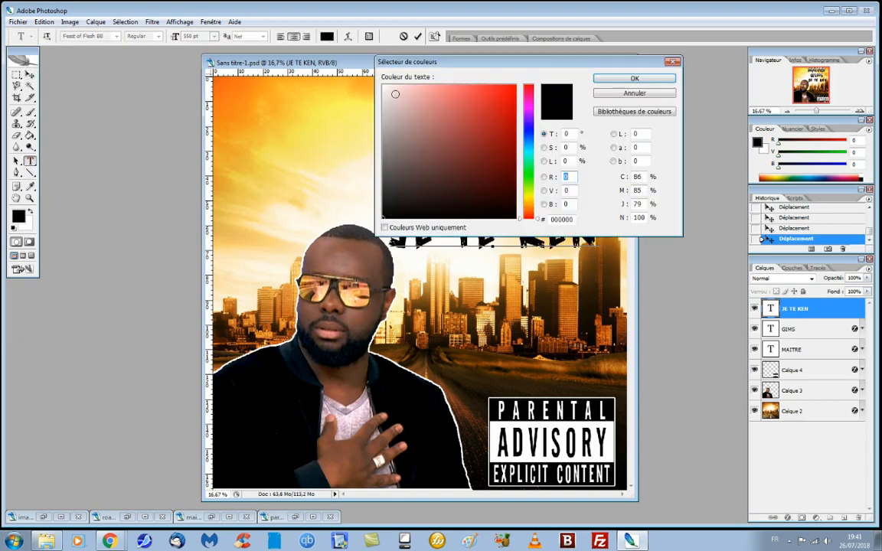
{"action": "left_click_drag", "start_coordinate": [395, 94], "coordinate": [374, 79]}
{"action": "left_click", "coordinate": [635, 79]}
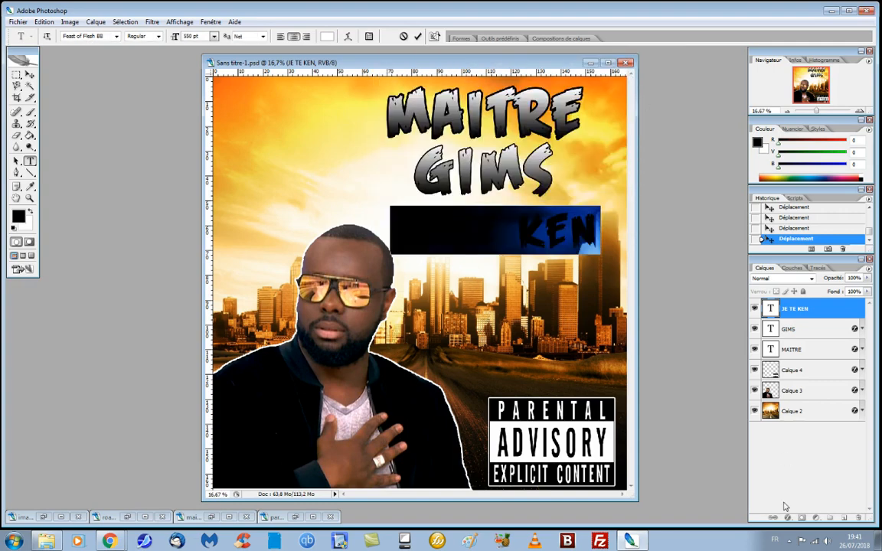
{"action": "left_click", "coordinate": [31, 74]}
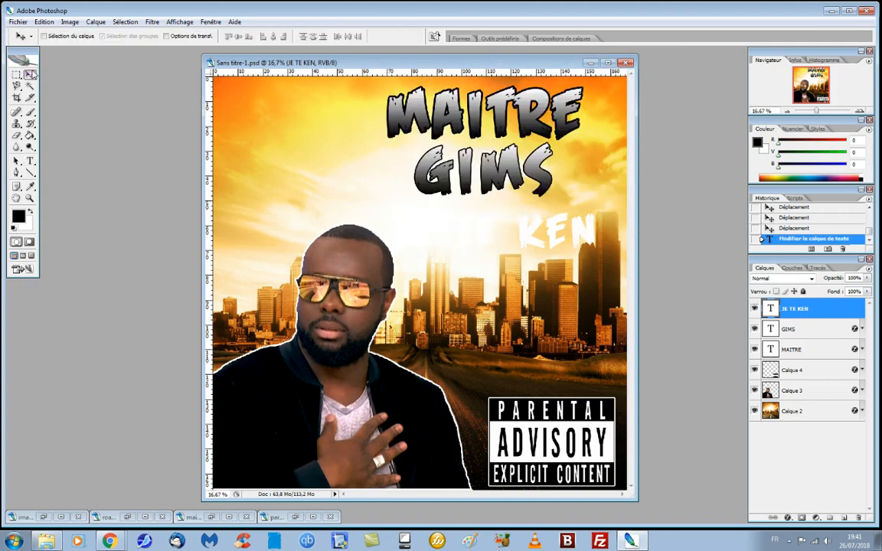
Add a thickened black outside stroke to the JE TE KEN text
{"action": "left_click", "coordinate": [789, 520]}
{"action": "left_click", "coordinate": [777, 502]}
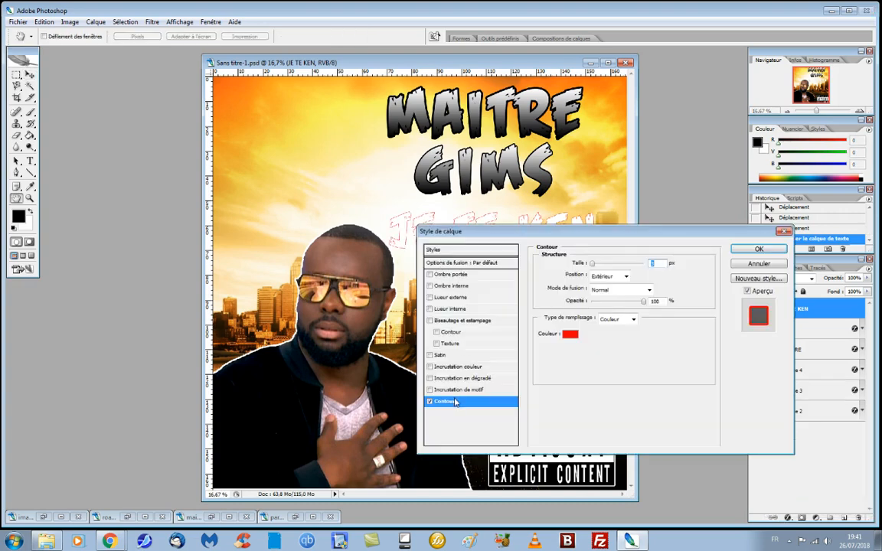
{"action": "left_click", "coordinate": [569, 334]}
{"action": "left_click", "coordinate": [444, 214]}
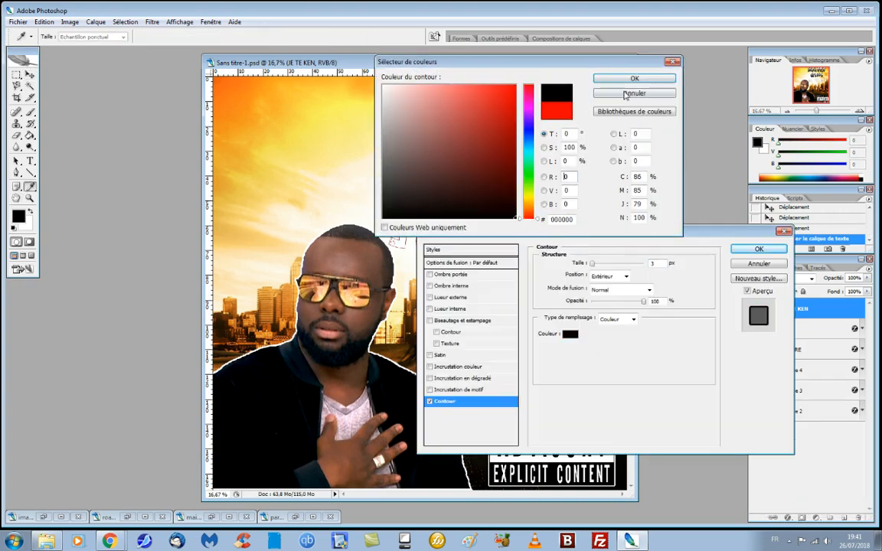
{"action": "left_click", "coordinate": [634, 79]}
{"action": "left_click_drag", "start_coordinate": [592, 263], "coordinate": [600, 265]}
{"action": "left_click", "coordinate": [739, 249]}
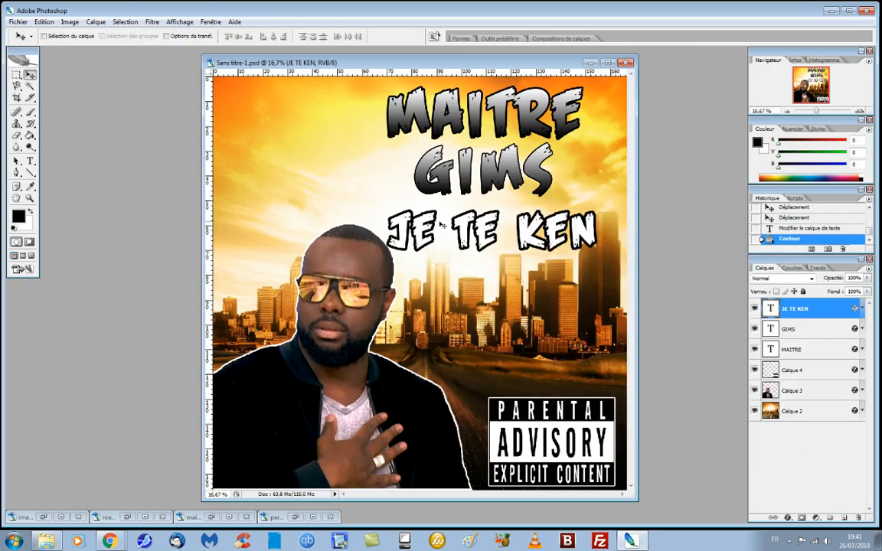
Move JE TE KEN up closer to GIMS, and nudge GIMS slightly right to centre it between the other lines
{"action": "left_click_drag", "start_coordinate": [419, 221], "coordinate": [418, 214]}
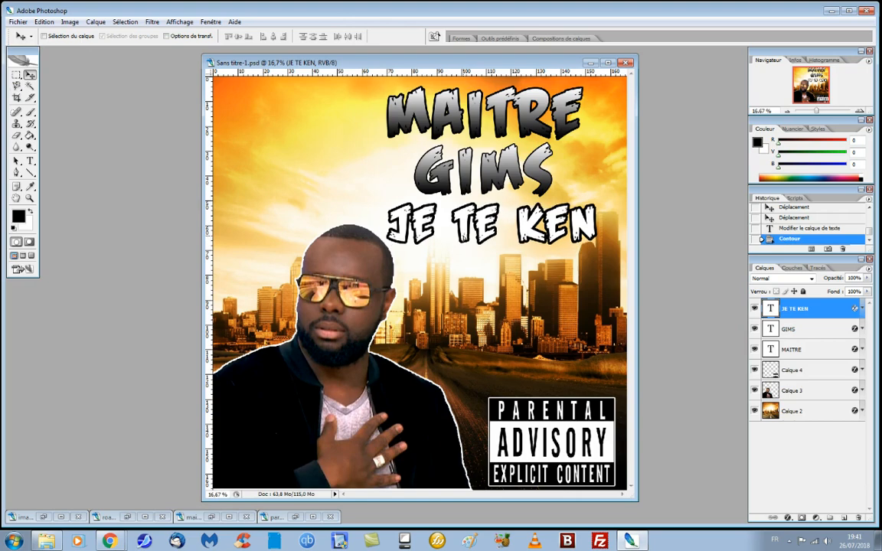
{"action": "left_click", "coordinate": [812, 330]}
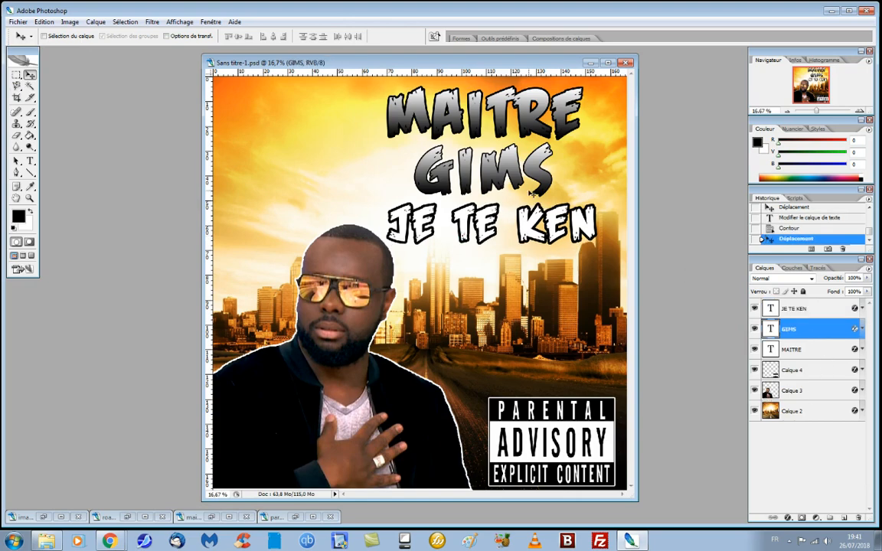
{"action": "left_click_drag", "start_coordinate": [522, 186], "coordinate": [524, 186]}
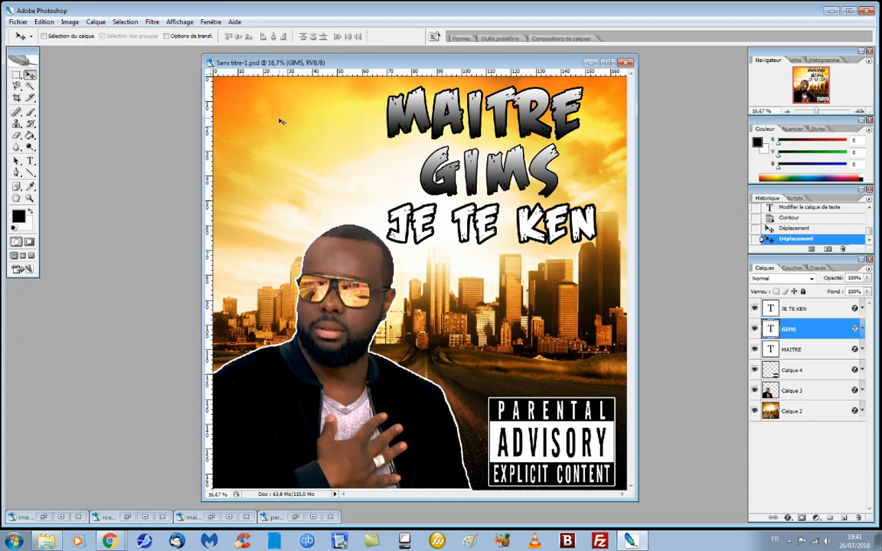
Switch to Chrome and run a Google image search for "helicoptere" in the blank tab
{"action": "left_click", "coordinate": [111, 540]}
{"action": "left_click", "coordinate": [113, 500]}
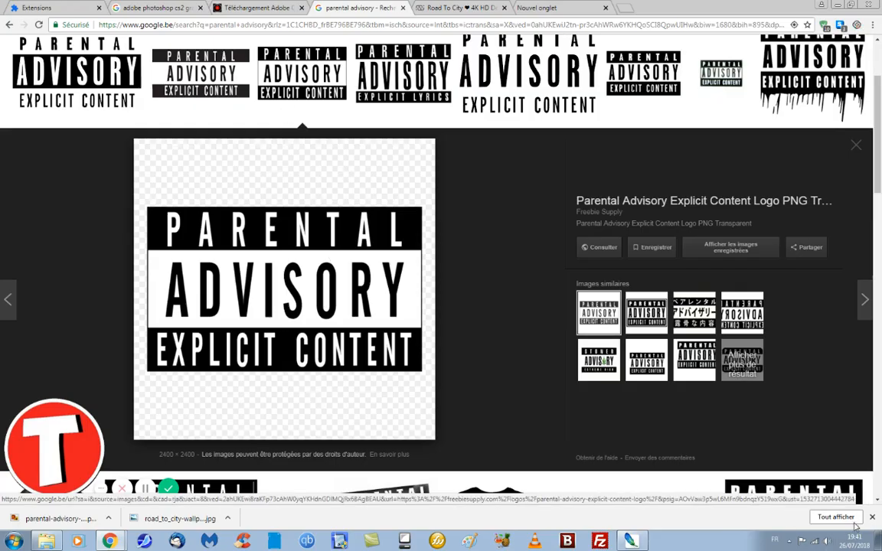
{"action": "left_click", "coordinate": [472, 9]}
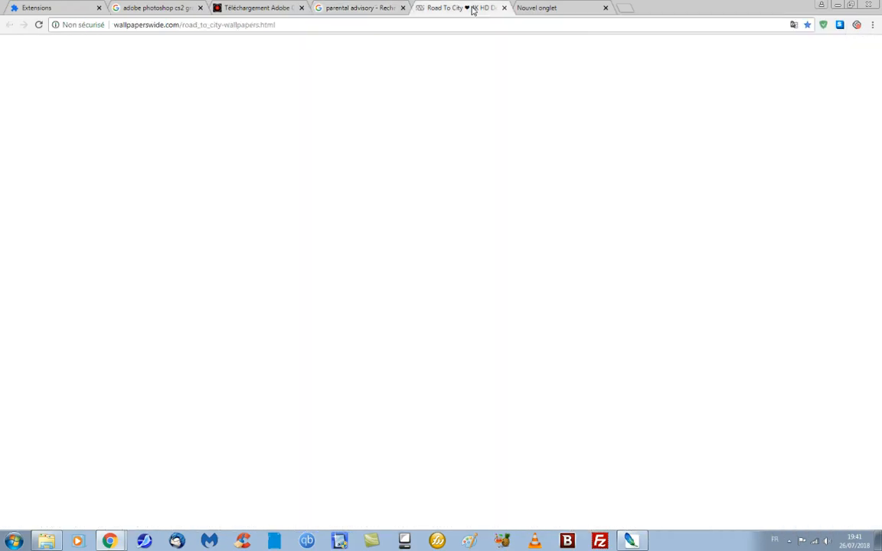
{"action": "left_click", "coordinate": [526, 9]}
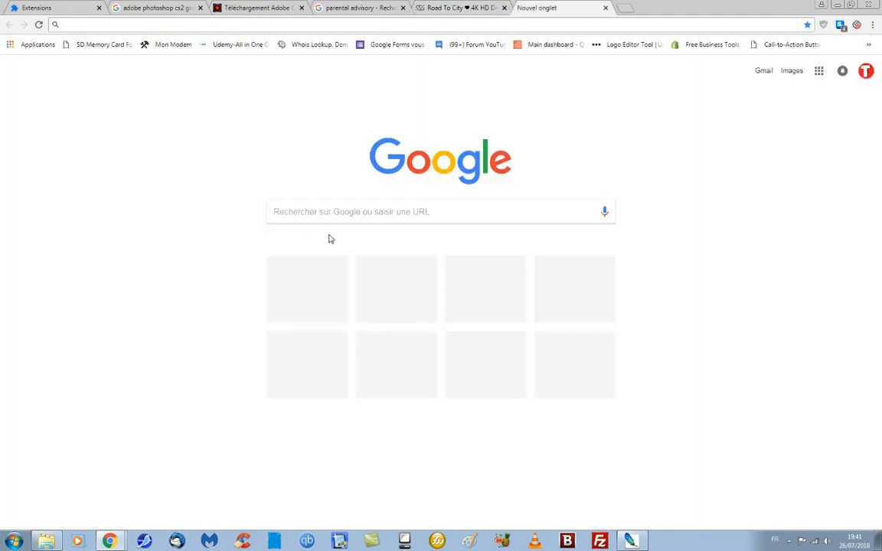
{"action": "left_click", "coordinate": [332, 216]}
{"action": "type", "text": "h"}
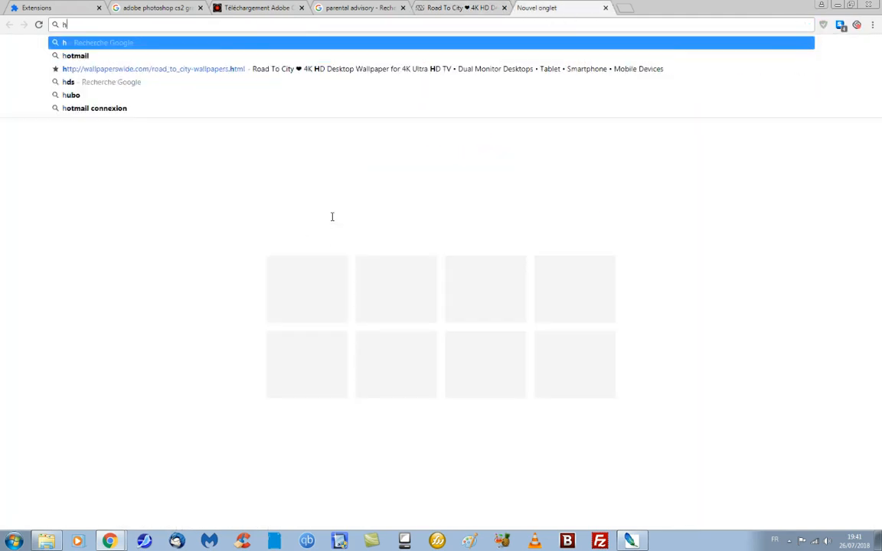
{"action": "type", "text": "elicoptere"}
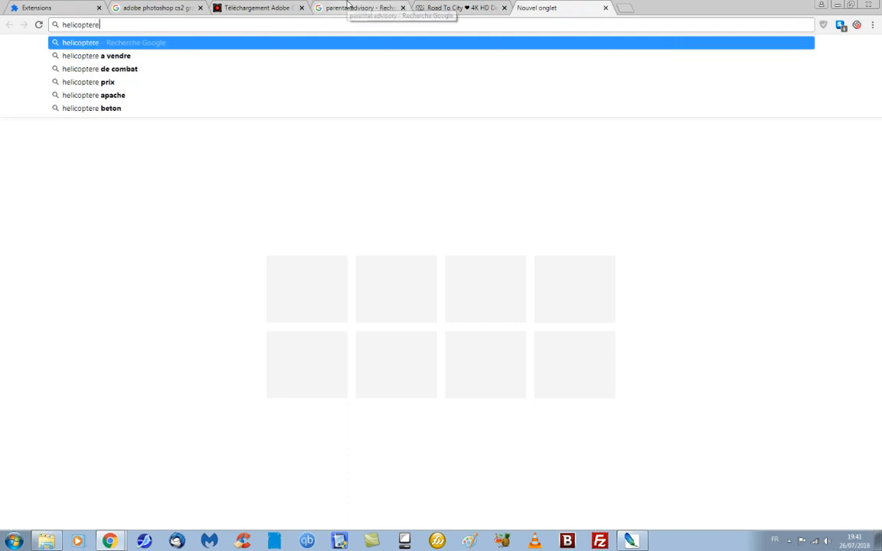
{"action": "key", "text": "Return"}
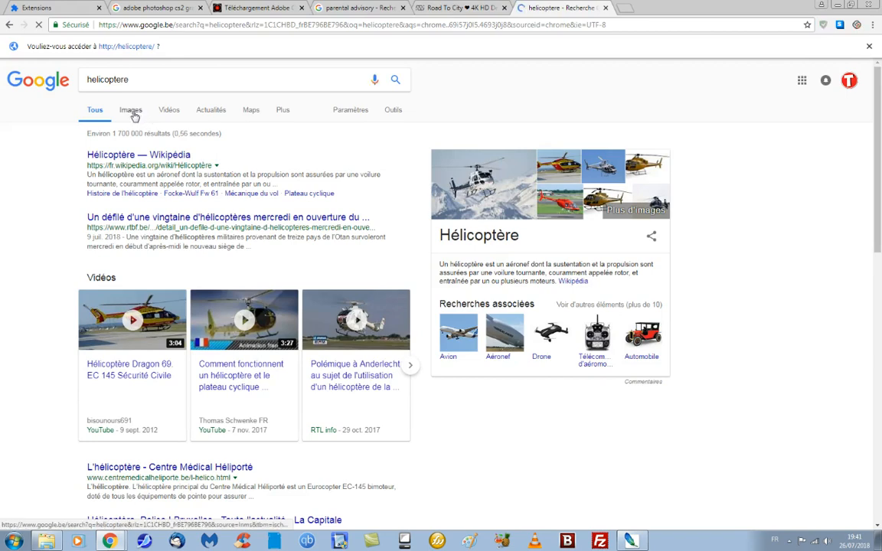
{"action": "left_click", "coordinate": [127, 106]}
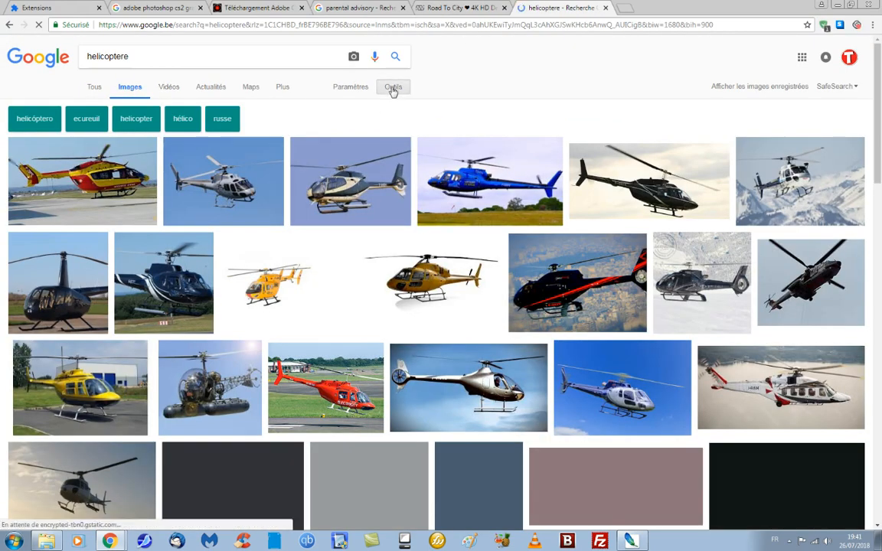
{"action": "left_click", "coordinate": [393, 89]}
{"action": "left_click", "coordinate": [140, 109]}
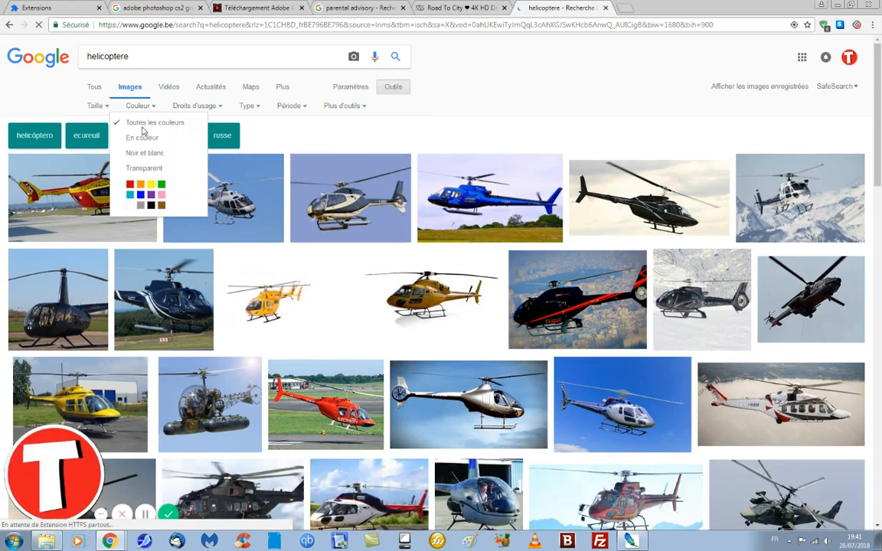
{"action": "left_click", "coordinate": [140, 171]}
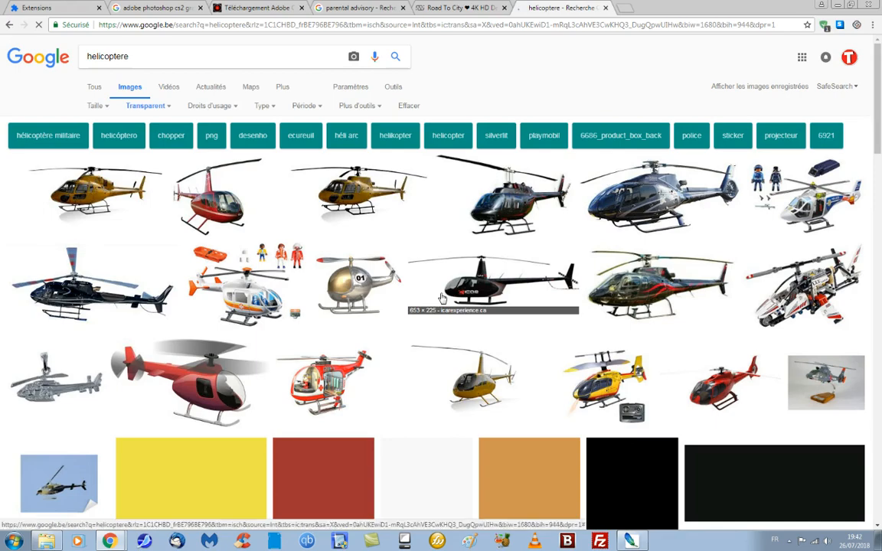
{"action": "scroll", "coordinate": [283, 412], "scroll_direction": "down", "scroll_amount": 2}
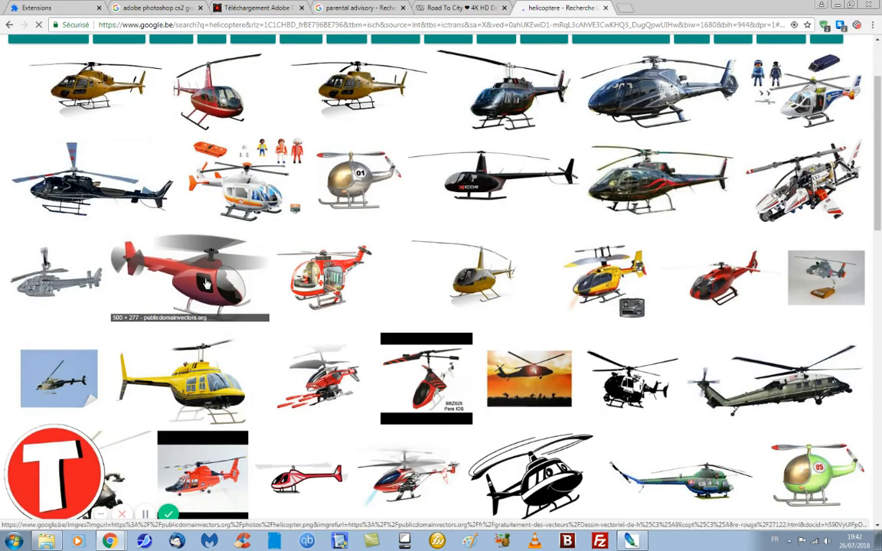
{"action": "left_click", "coordinate": [205, 284]}
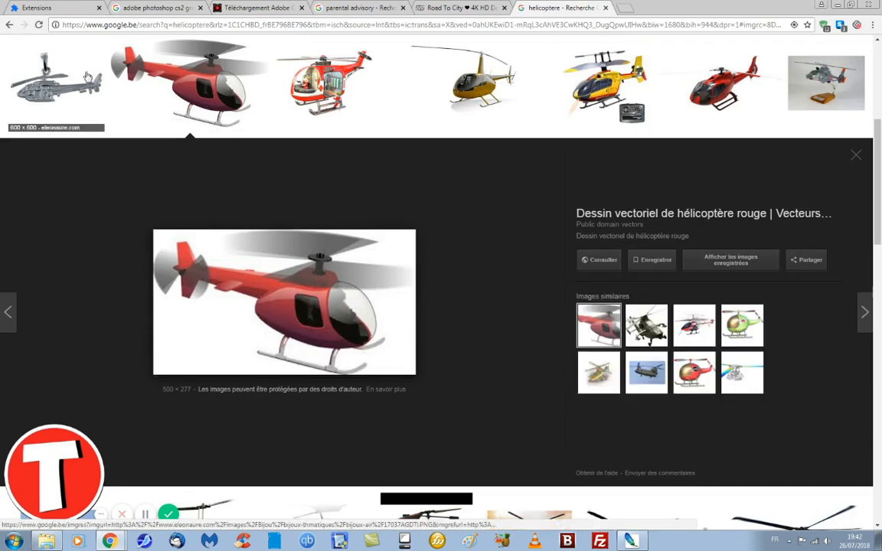
{"action": "left_click", "coordinate": [7, 26]}
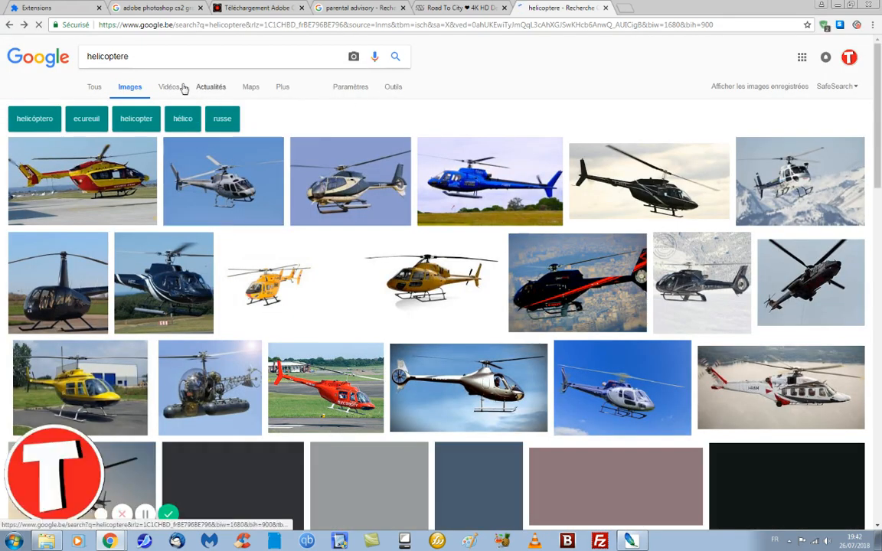
Filter the helicopter image results by the Transparent colour option
{"action": "left_click", "coordinate": [394, 88]}
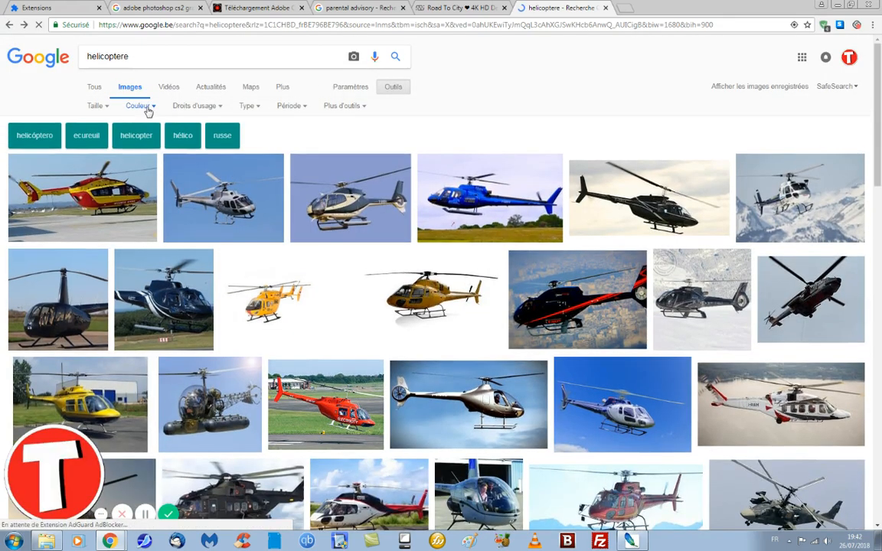
{"action": "left_click", "coordinate": [136, 107]}
{"action": "left_click", "coordinate": [147, 168]}
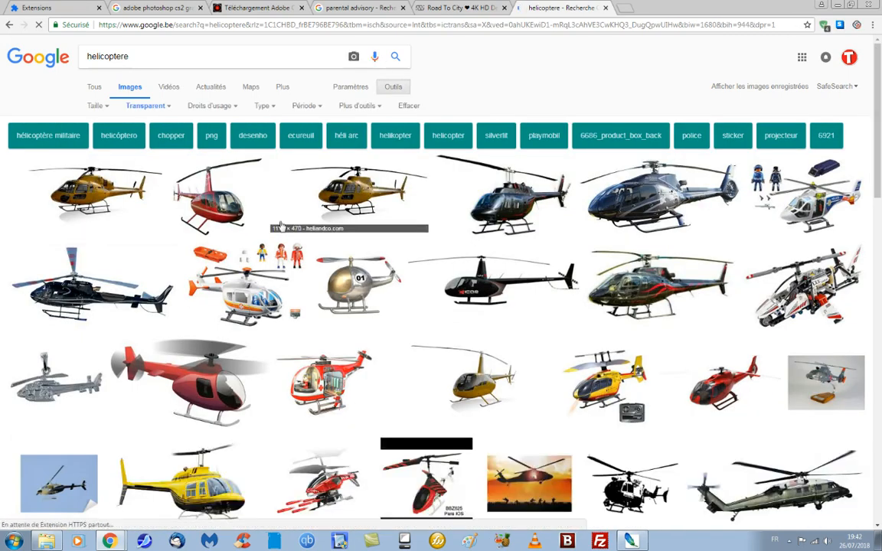
Check the red helicopter drawing's background in a separate tab, and close that tab
{"action": "scroll", "coordinate": [196, 287], "scroll_direction": "down", "scroll_amount": 2}
{"action": "right_click", "coordinate": [200, 274]}
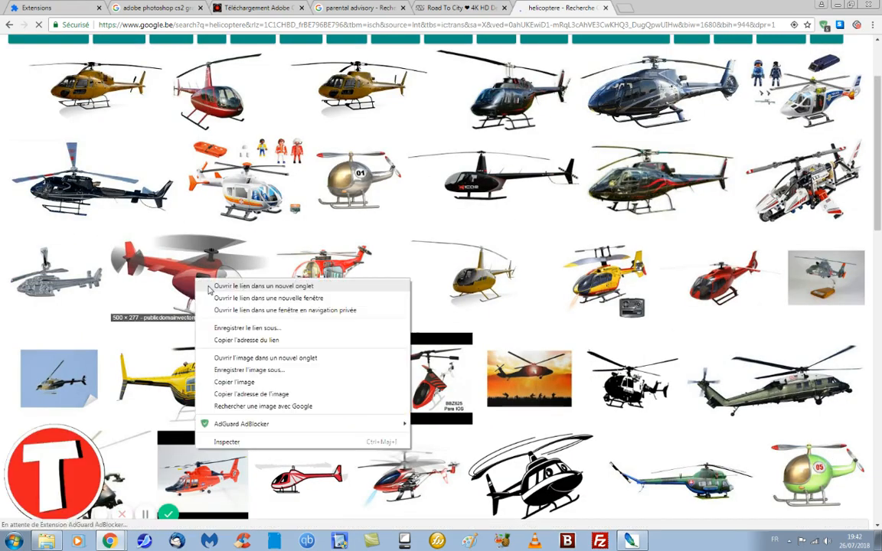
{"action": "left_click", "coordinate": [245, 281]}
{"action": "left_click", "coordinate": [662, 9]}
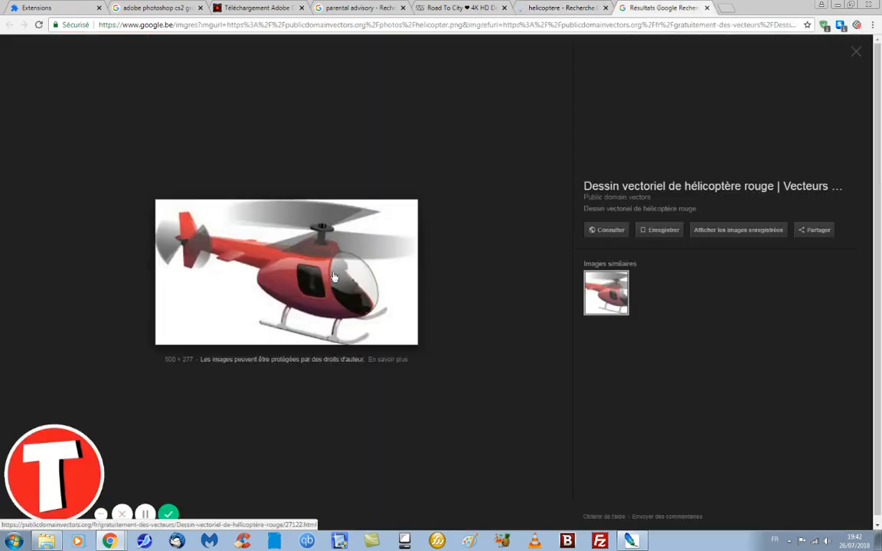
{"action": "left_click", "coordinate": [708, 8]}
Find the dark blue EC 120 helicopter further down the transparent results and open it in a new tab
{"action": "scroll", "coordinate": [281, 301], "scroll_direction": "down", "scroll_amount": 2}
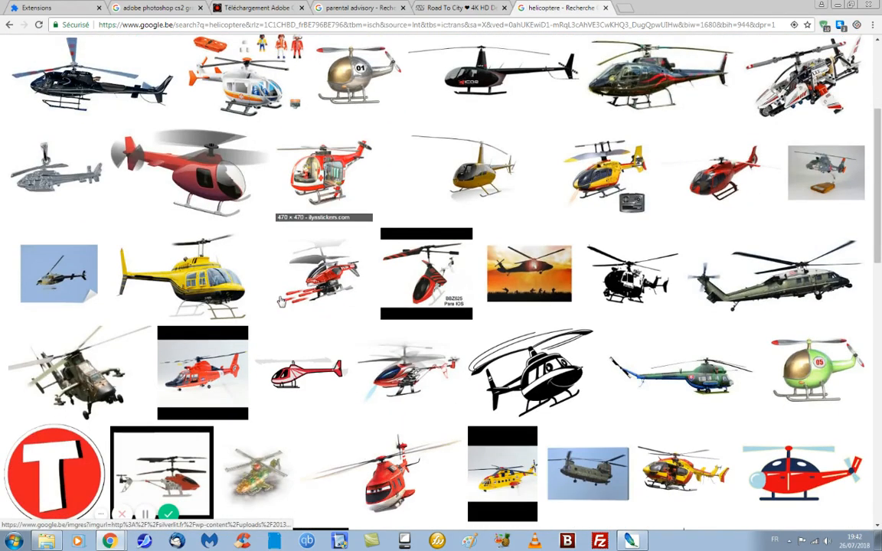
{"action": "scroll", "coordinate": [281, 301], "scroll_direction": "down", "scroll_amount": 3}
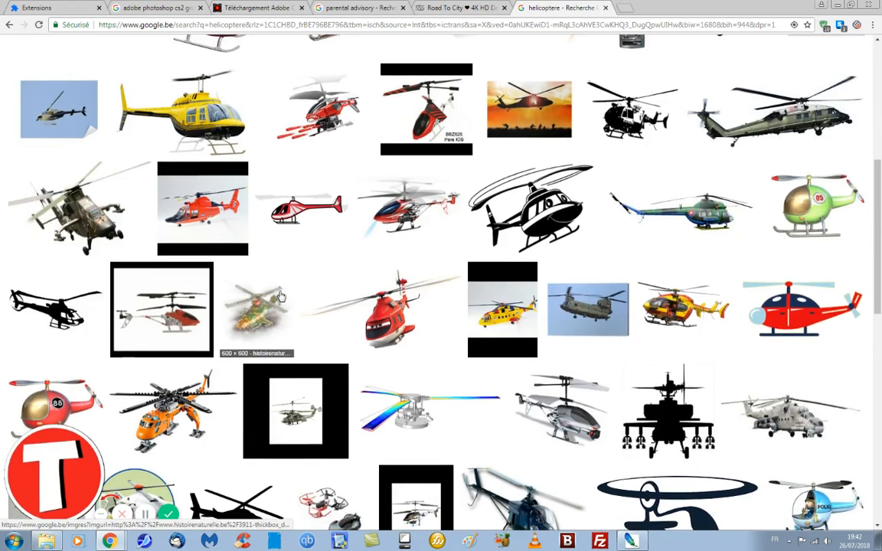
{"action": "scroll", "coordinate": [281, 297], "scroll_direction": "down", "scroll_amount": 2}
{"action": "scroll", "coordinate": [280, 297], "scroll_direction": "down", "scroll_amount": 1}
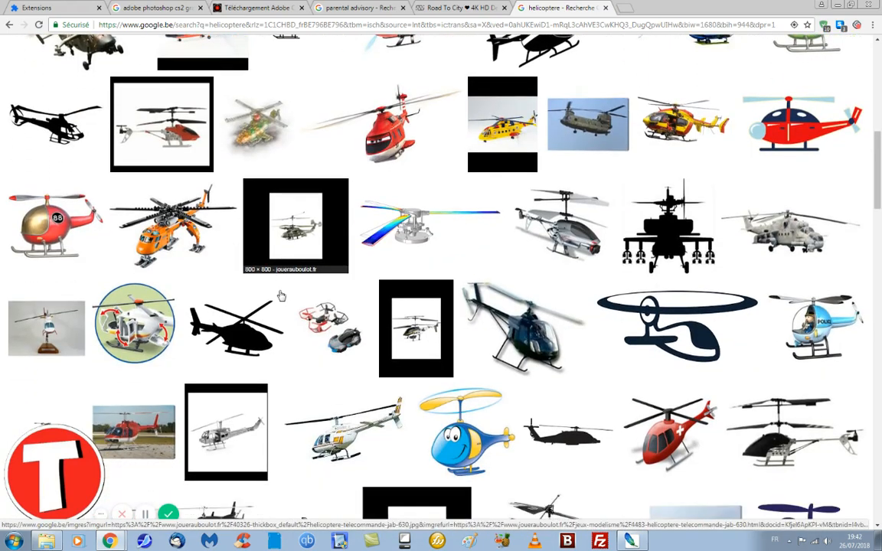
{"action": "scroll", "coordinate": [280, 295], "scroll_direction": "down", "scroll_amount": 3}
{"action": "scroll", "coordinate": [281, 293], "scroll_direction": "down", "scroll_amount": 3}
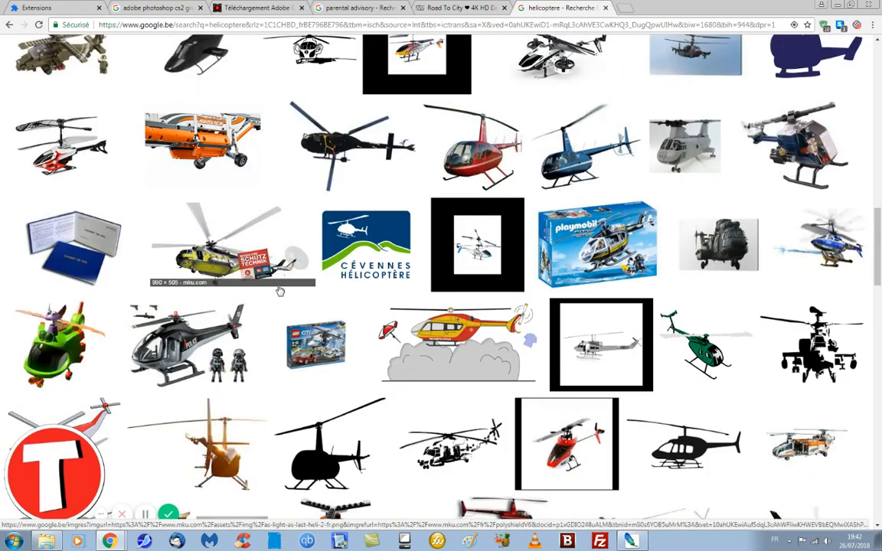
{"action": "scroll", "coordinate": [280, 290], "scroll_direction": "down", "scroll_amount": 3}
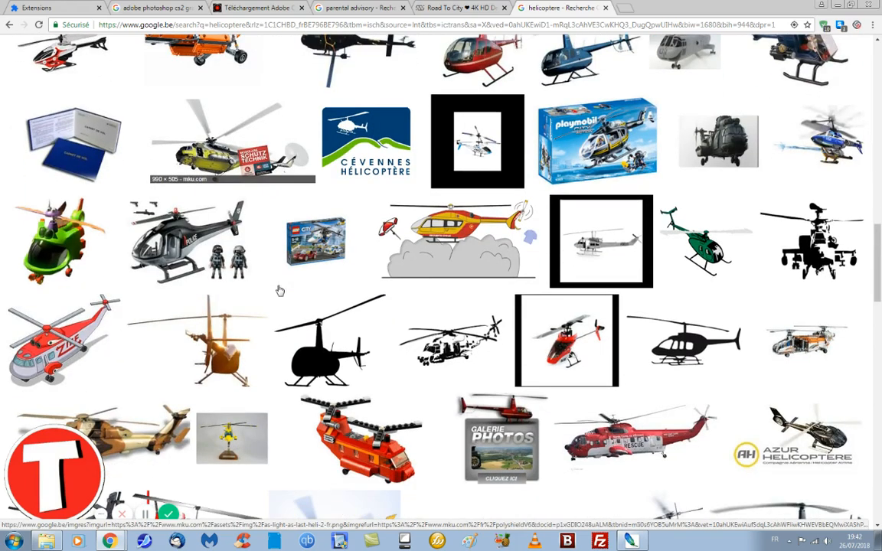
{"action": "scroll", "coordinate": [279, 289], "scroll_direction": "down", "scroll_amount": 3}
{"action": "scroll", "coordinate": [260, 298], "scroll_direction": "down", "scroll_amount": 2}
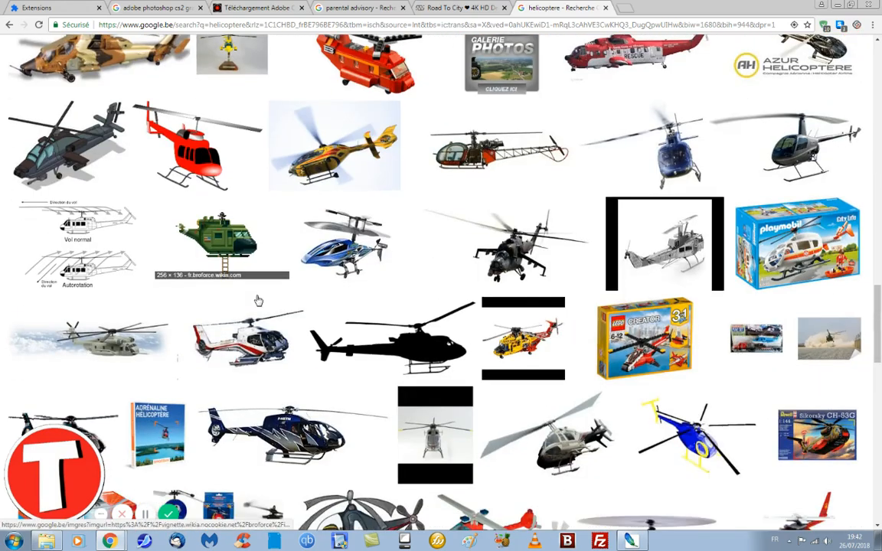
{"action": "right_click", "coordinate": [299, 310]}
{"action": "left_click", "coordinate": [326, 307]}
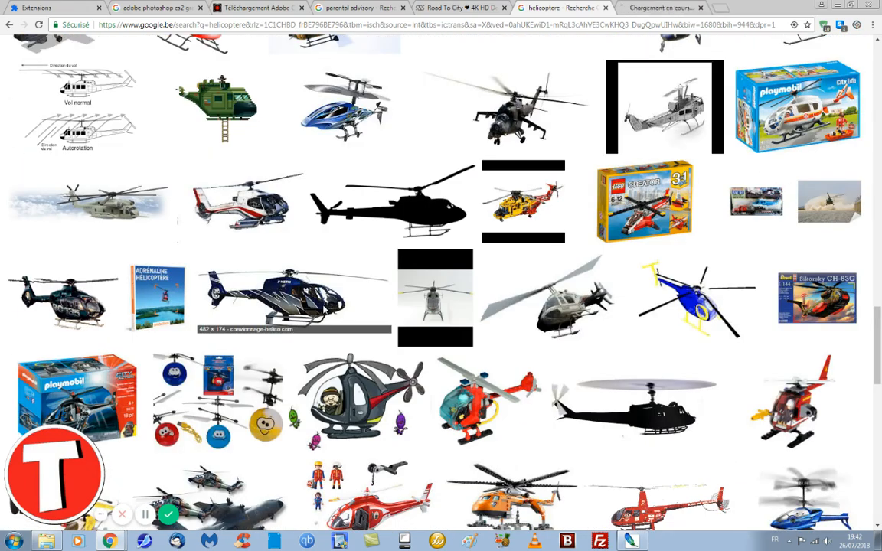
{"action": "left_click", "coordinate": [643, 11]}
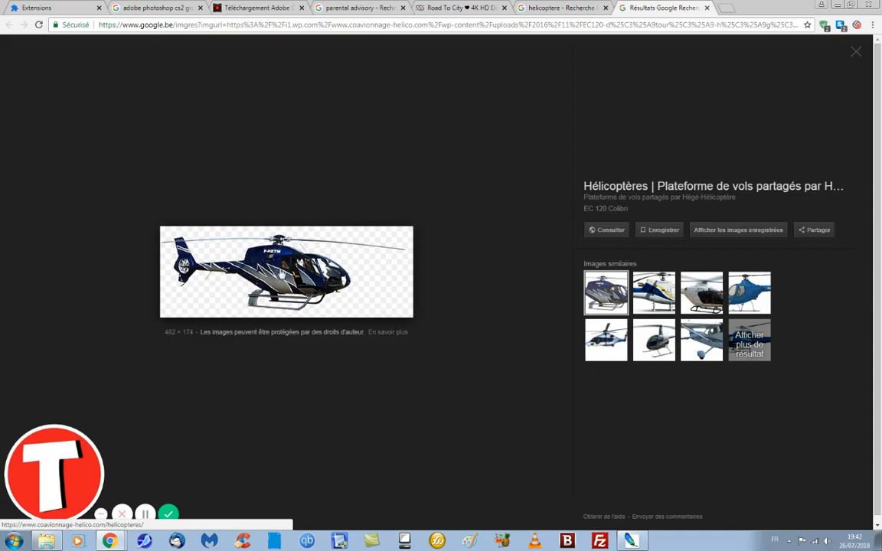
Save the dark blue helicopter image to the Bureau folder under the name helico
{"action": "right_click", "coordinate": [279, 270]}
{"action": "left_click", "coordinate": [344, 363]}
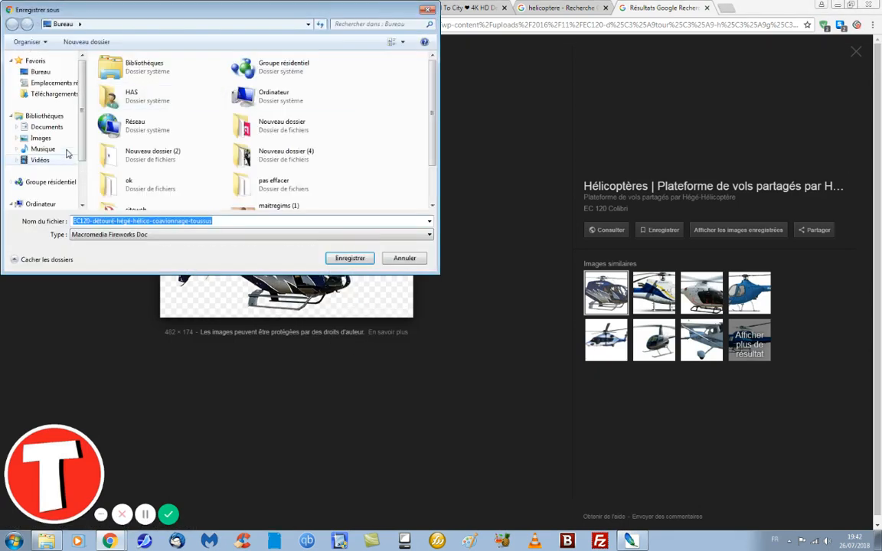
{"action": "left_click", "coordinate": [39, 72]}
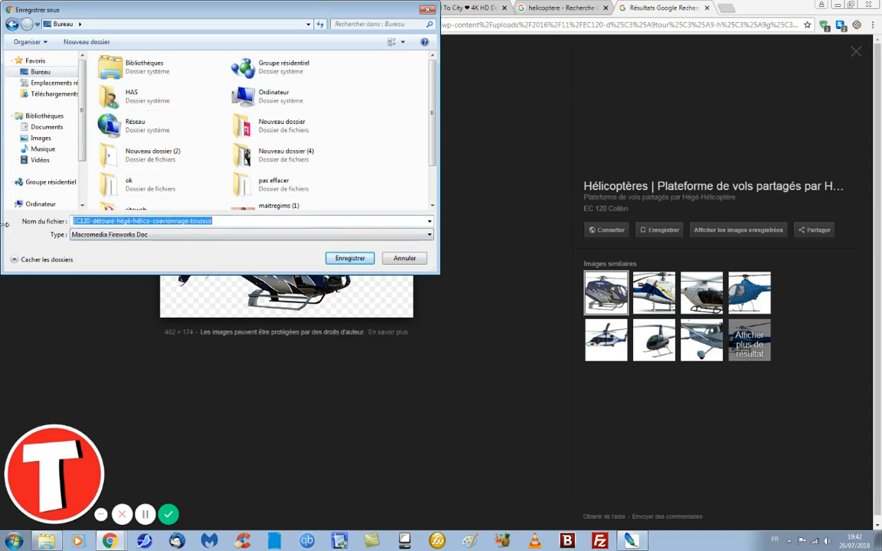
{"action": "type", "text": "helico"}
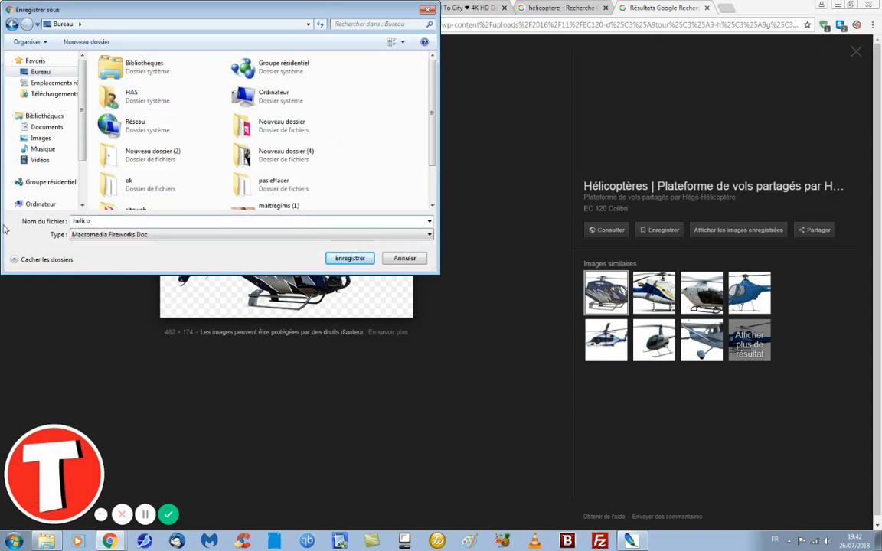
{"action": "key", "text": "Return"}
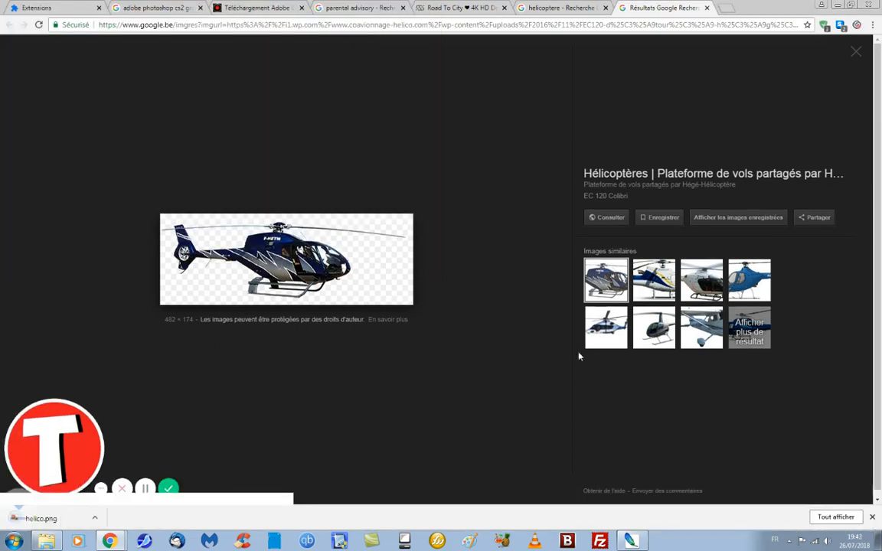
Switch to Photoshop and open the helico PNG image from the Bureau folder
{"action": "left_click", "coordinate": [631, 541]}
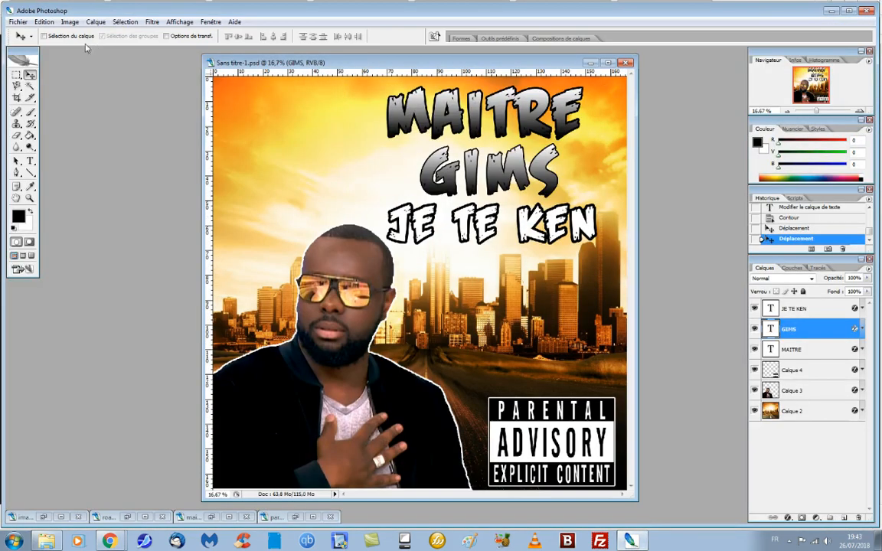
{"action": "left_click", "coordinate": [19, 23]}
{"action": "left_click", "coordinate": [23, 44]}
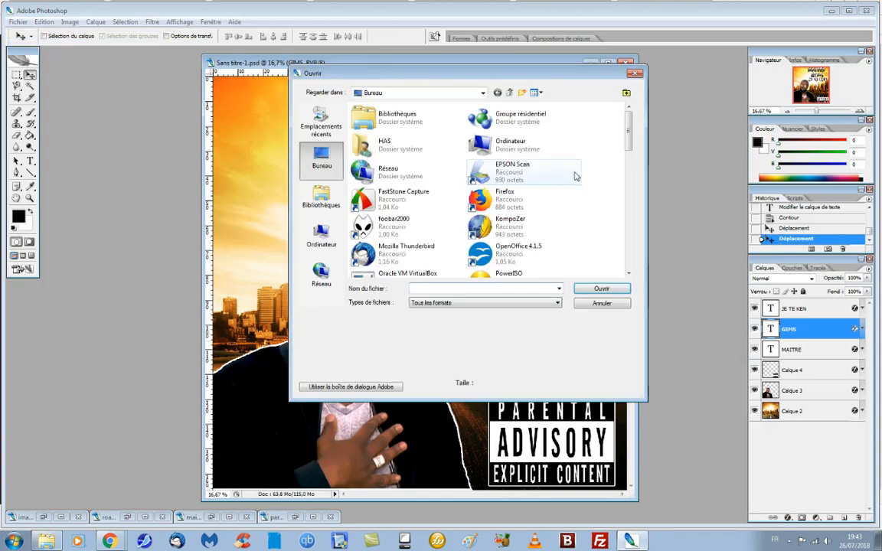
{"action": "left_click_drag", "start_coordinate": [625, 147], "coordinate": [640, 219]}
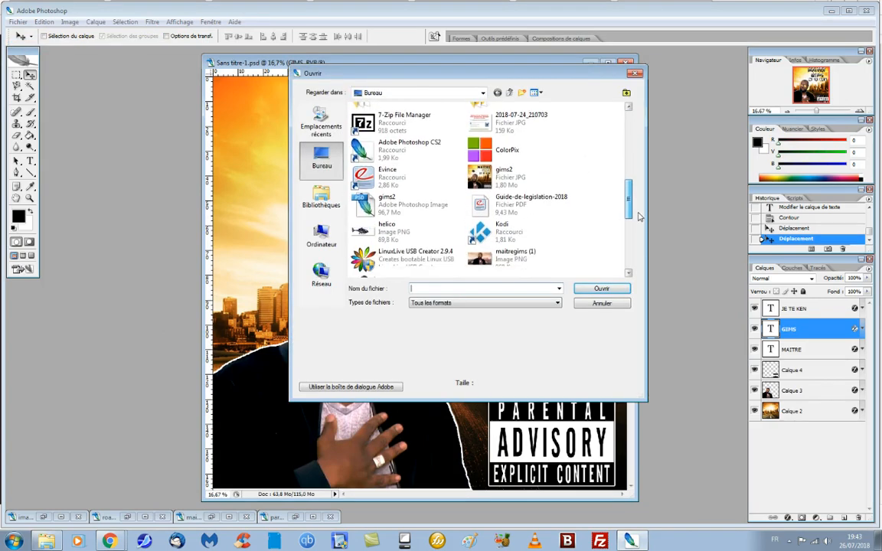
{"action": "left_click", "coordinate": [386, 230]}
{"action": "left_click", "coordinate": [589, 288]}
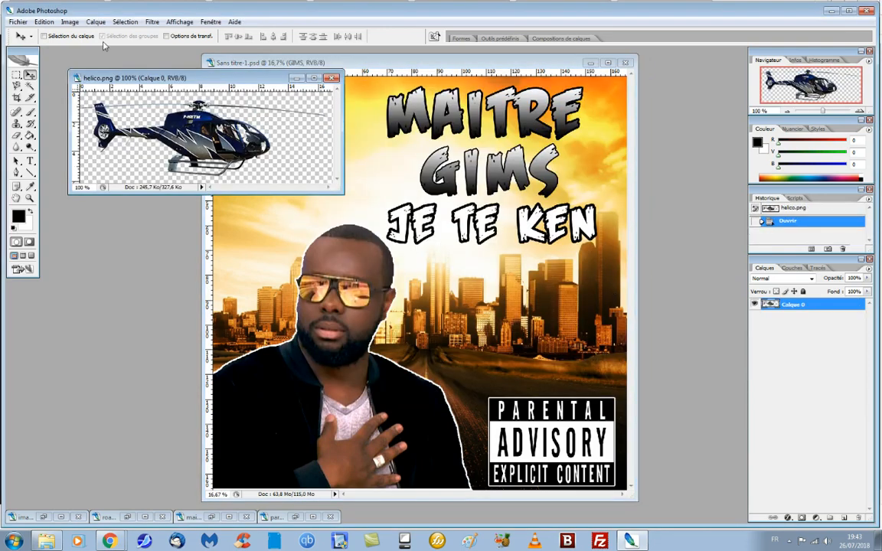
Copy the whole helicopter image, minimise its window and paste the copy into the Sans titre-1.psd cover
{"action": "left_click", "coordinate": [125, 22]}
{"action": "left_click", "coordinate": [121, 32]}
{"action": "left_click", "coordinate": [44, 22]}
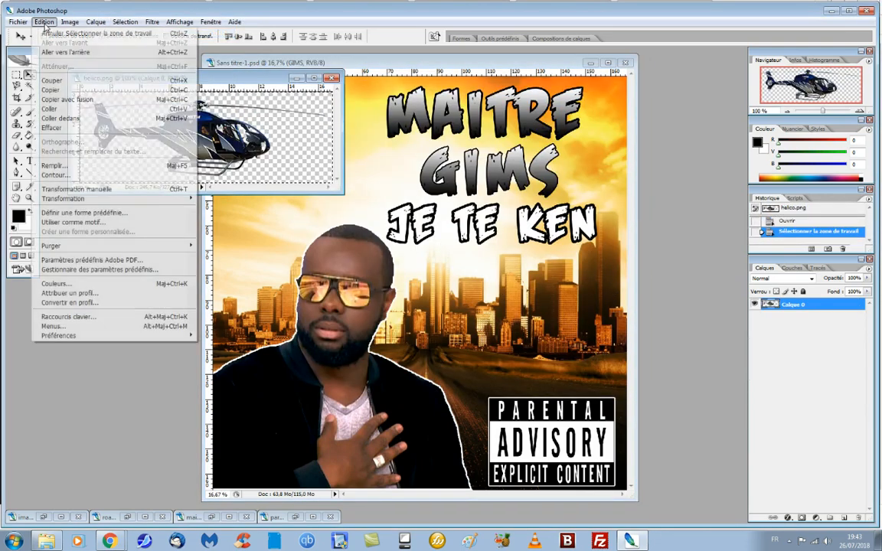
{"action": "left_click", "coordinate": [52, 80]}
{"action": "left_click", "coordinate": [362, 63]}
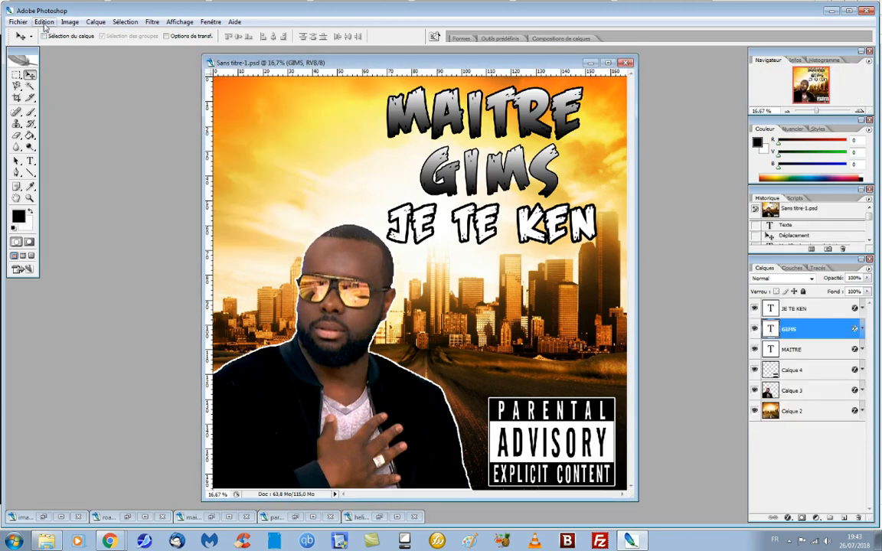
{"action": "left_click", "coordinate": [44, 22]}
{"action": "left_click", "coordinate": [55, 100]}
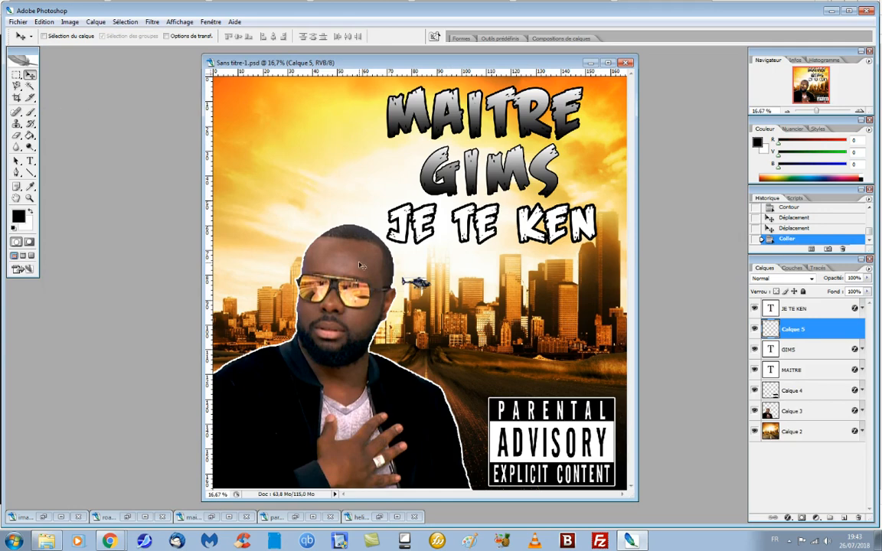
Place the helicopter in the sky to the left of the MAITRE GIMS title and enlarge it proportionally to about 208%
{"action": "left_click_drag", "start_coordinate": [420, 286], "coordinate": [323, 163]}
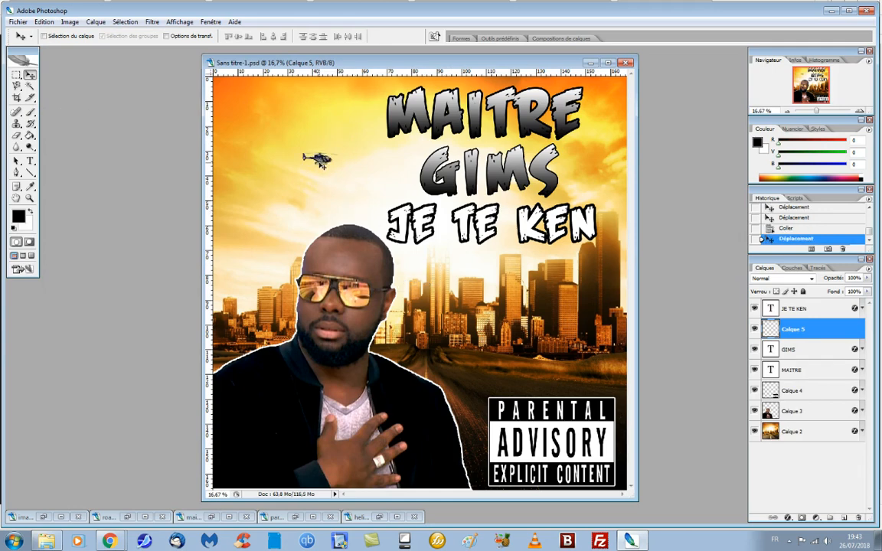
{"action": "key", "text": "ctrl+t"}
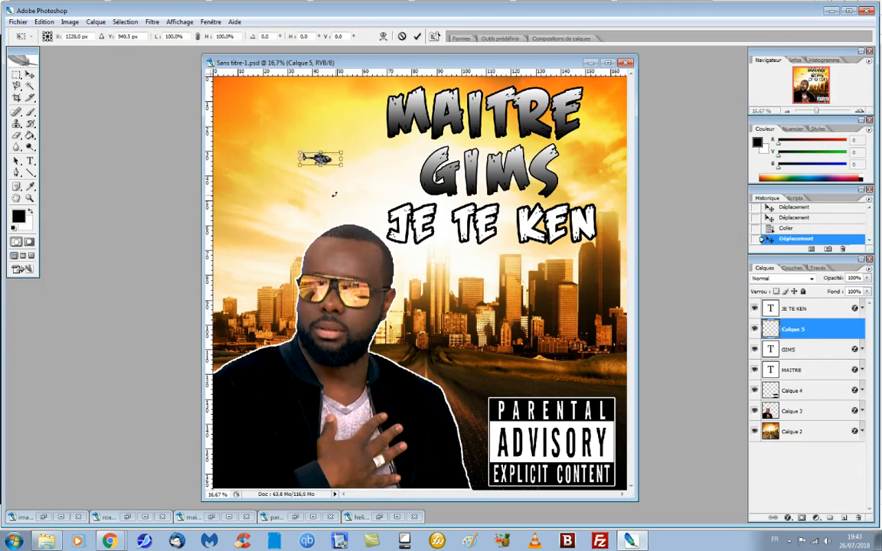
{"action": "left_click_drag", "start_coordinate": [342, 165], "coordinate": [374, 214]}
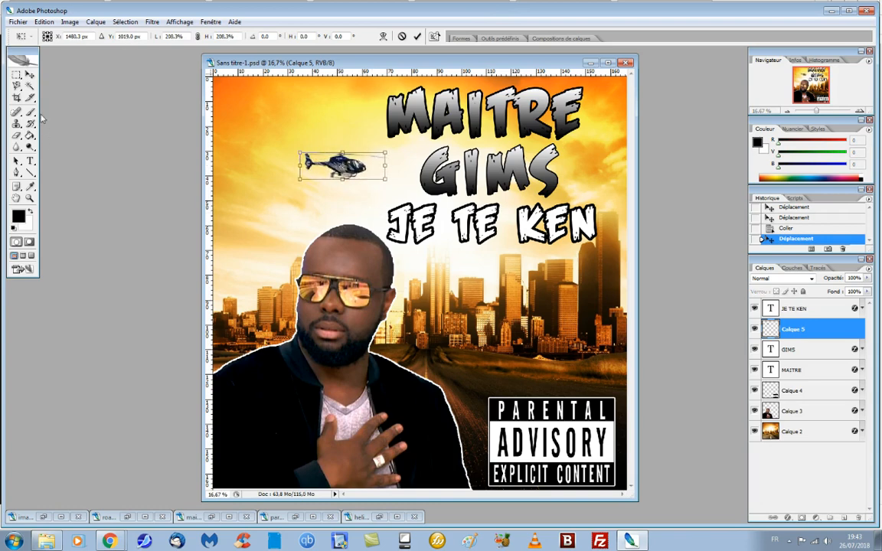
{"action": "left_click", "coordinate": [29, 74]}
{"action": "left_click", "coordinate": [413, 201]}
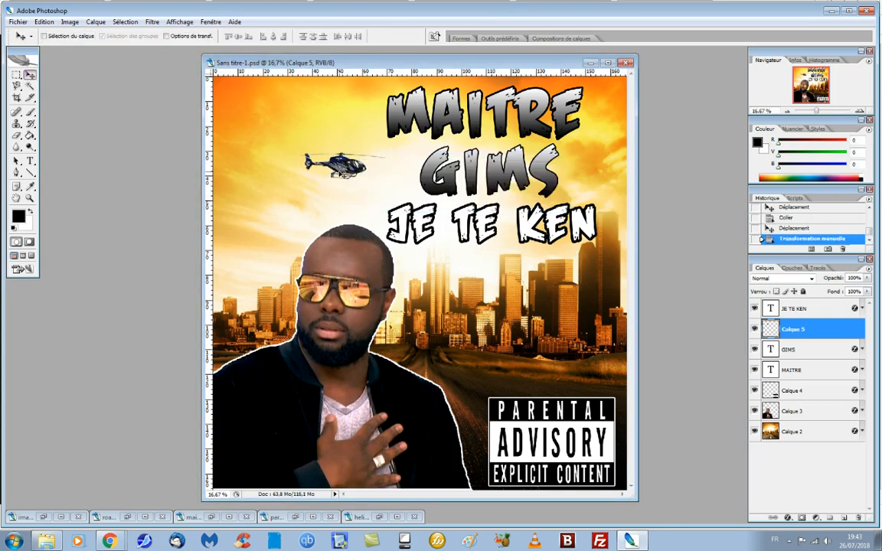
{"action": "left_click_drag", "start_coordinate": [340, 170], "coordinate": [310, 173]}
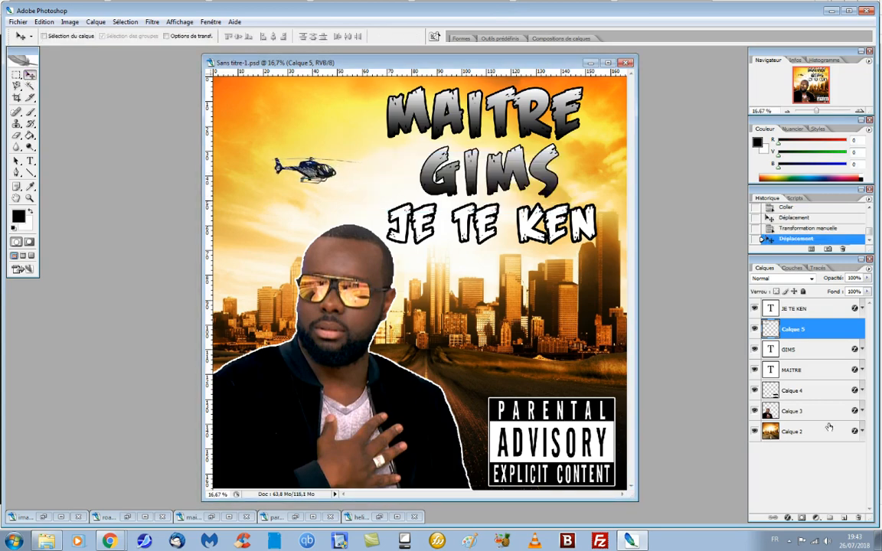
Try a white 3 px outside stroke on the helicopter layer and switch the stroke off
{"action": "left_click", "coordinate": [788, 516]}
{"action": "left_click", "coordinate": [791, 511]}
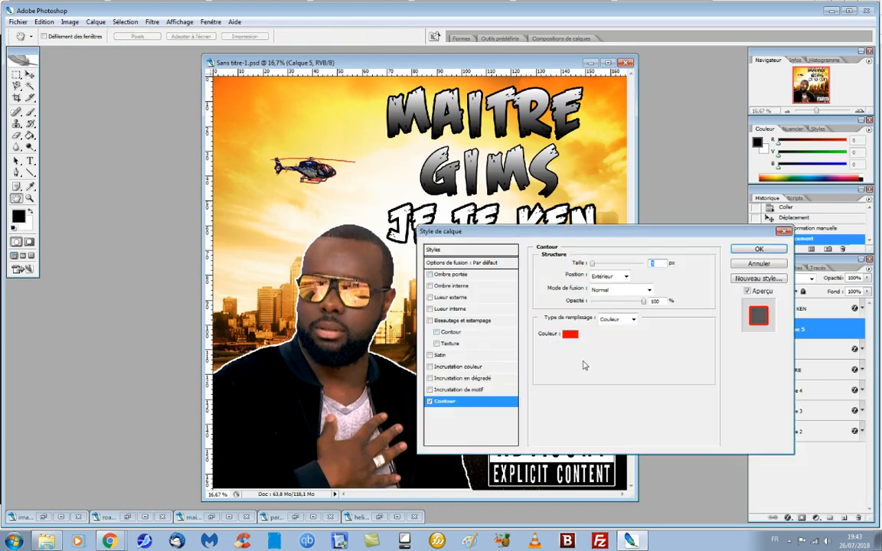
{"action": "left_click", "coordinate": [569, 334]}
{"action": "left_click_drag", "start_coordinate": [420, 136], "coordinate": [363, 76]}
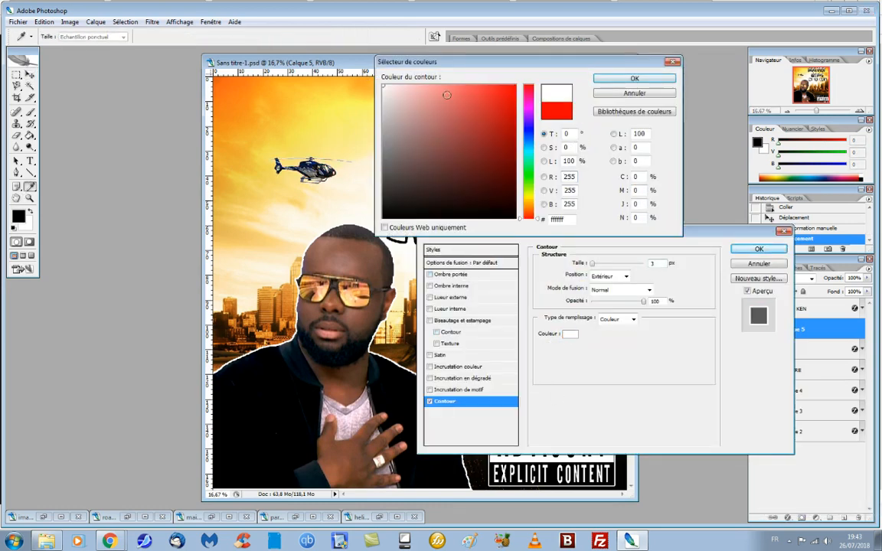
{"action": "left_click", "coordinate": [430, 402]}
{"action": "left_click", "coordinate": [630, 542]}
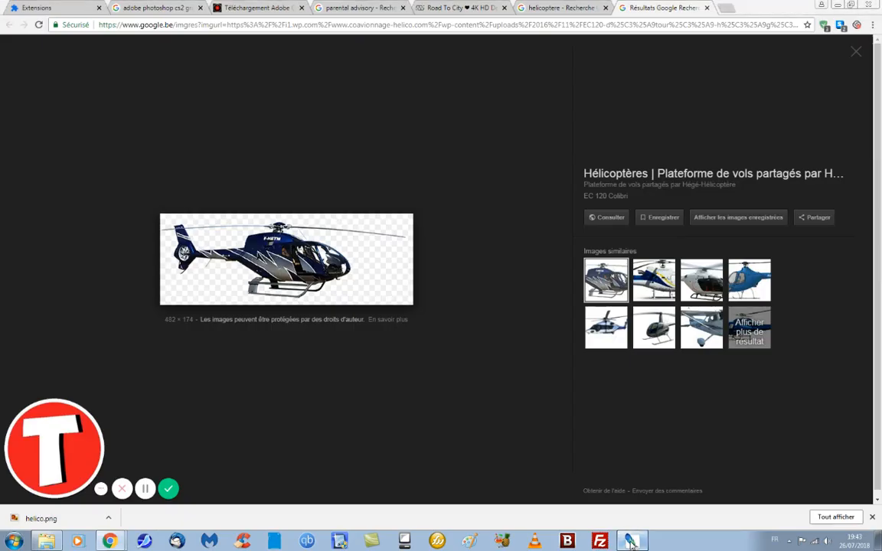
{"action": "left_click", "coordinate": [630, 542]}
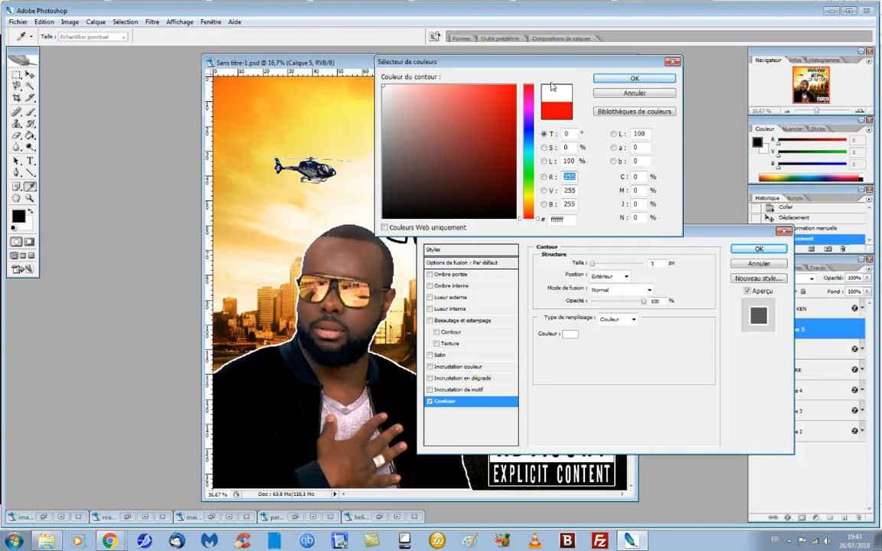
{"action": "left_click", "coordinate": [634, 78]}
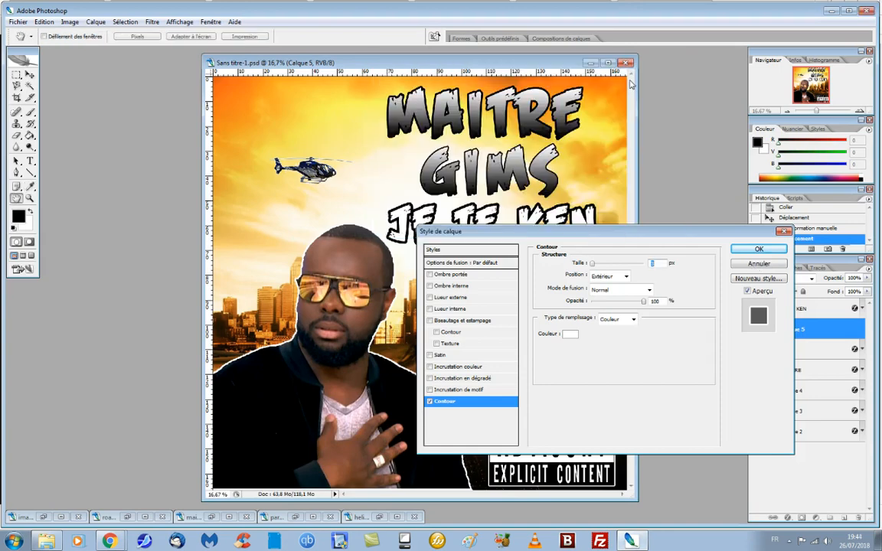
{"action": "left_click", "coordinate": [431, 403]}
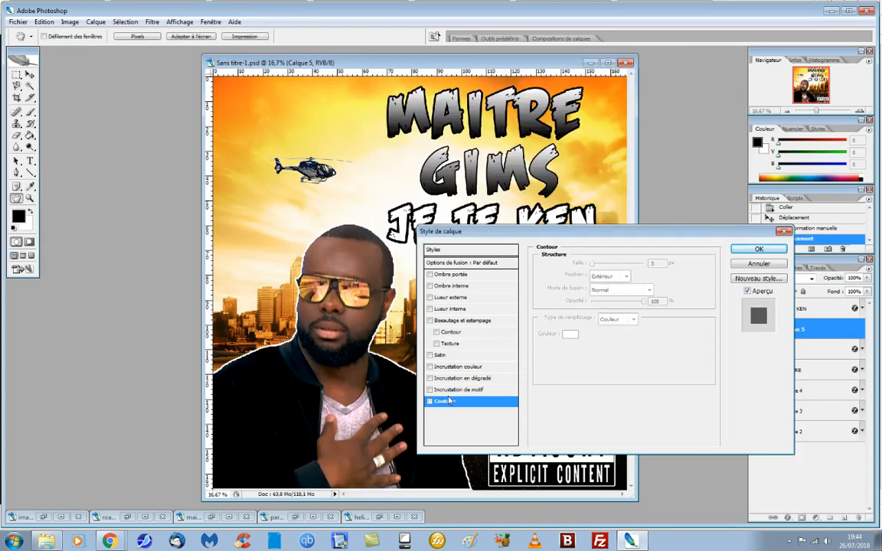
Give the helicopter layer a gradient overlay in Incrustation blend mode with the Bleu, jaune, bleu preset
{"action": "left_click", "coordinate": [456, 378]}
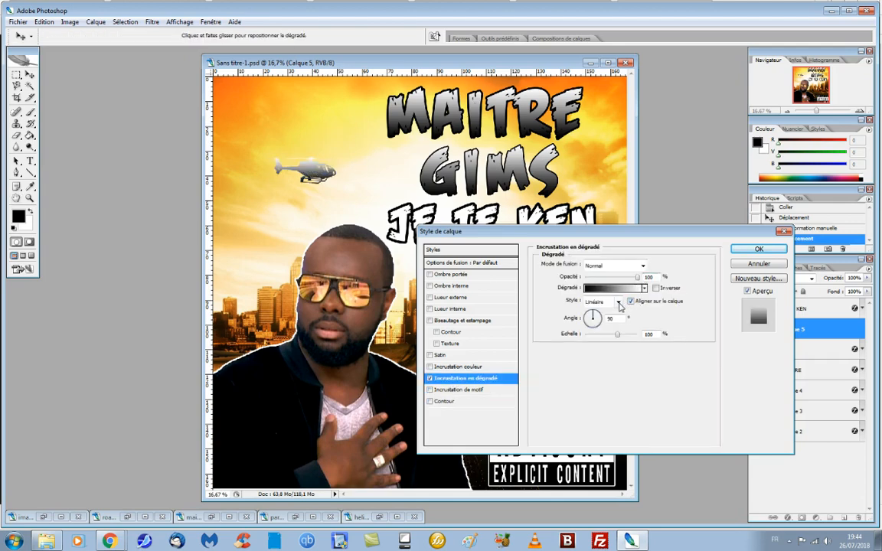
{"action": "left_click", "coordinate": [612, 265]}
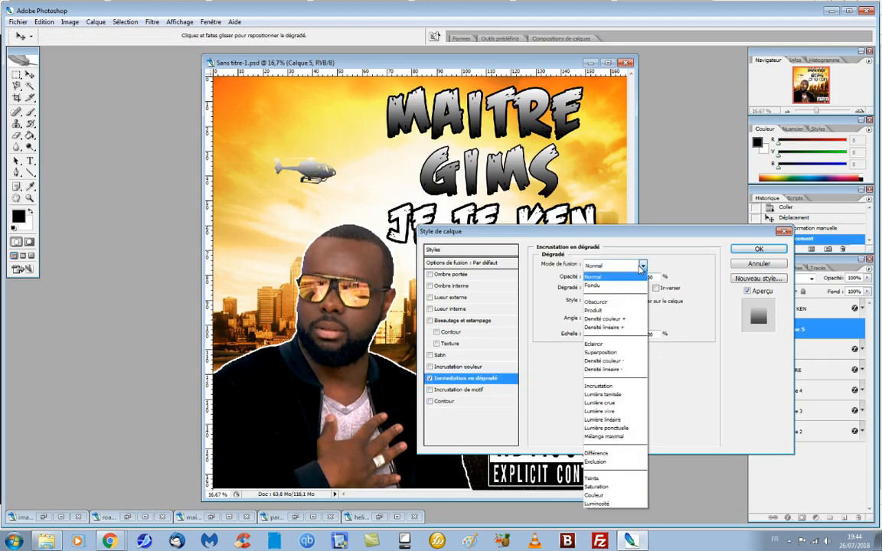
{"action": "left_click", "coordinate": [612, 386]}
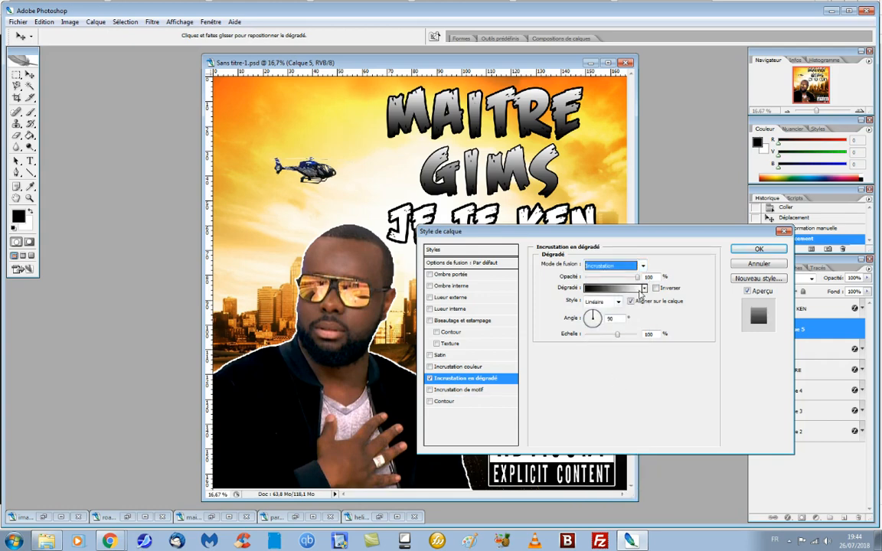
{"action": "left_click", "coordinate": [634, 289]}
{"action": "left_click", "coordinate": [676, 176]}
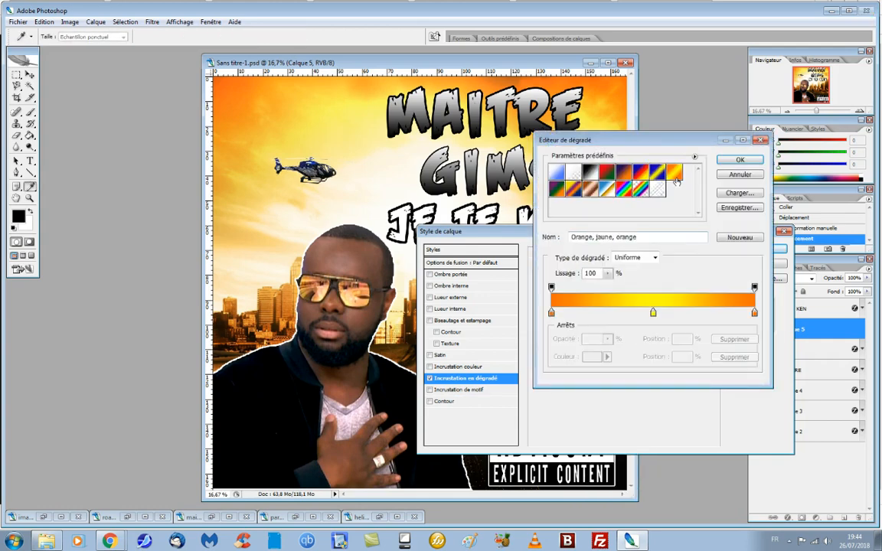
{"action": "left_click", "coordinate": [656, 176]}
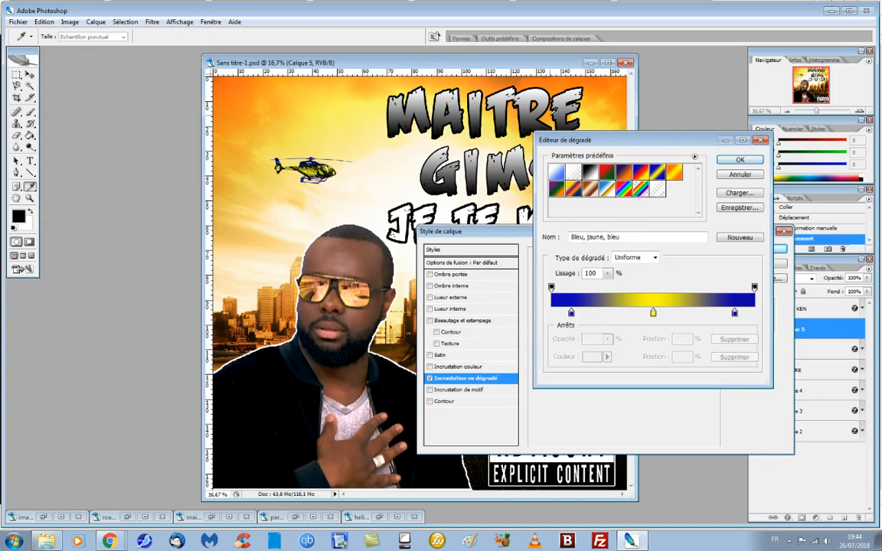
{"action": "left_click", "coordinate": [740, 161]}
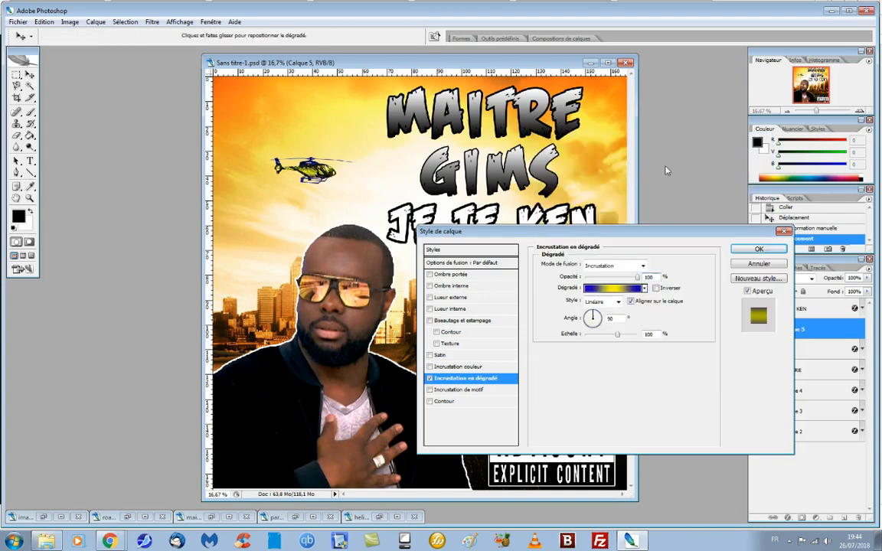
Add a white inner shadow to the helicopter, adjust its lighting angle and apply the layer style
{"action": "left_click", "coordinate": [442, 287]}
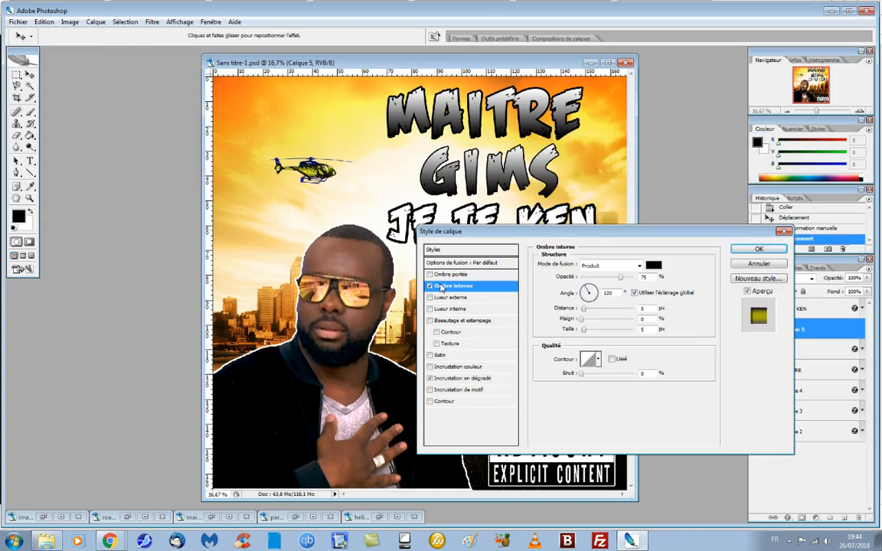
{"action": "left_click", "coordinate": [654, 265]}
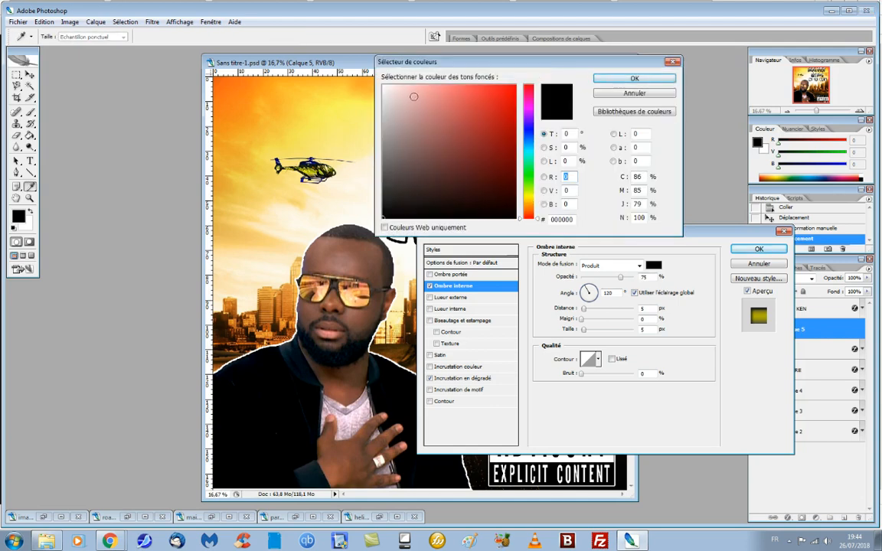
{"action": "left_click_drag", "start_coordinate": [413, 96], "coordinate": [354, 75]}
{"action": "left_click", "coordinate": [625, 79]}
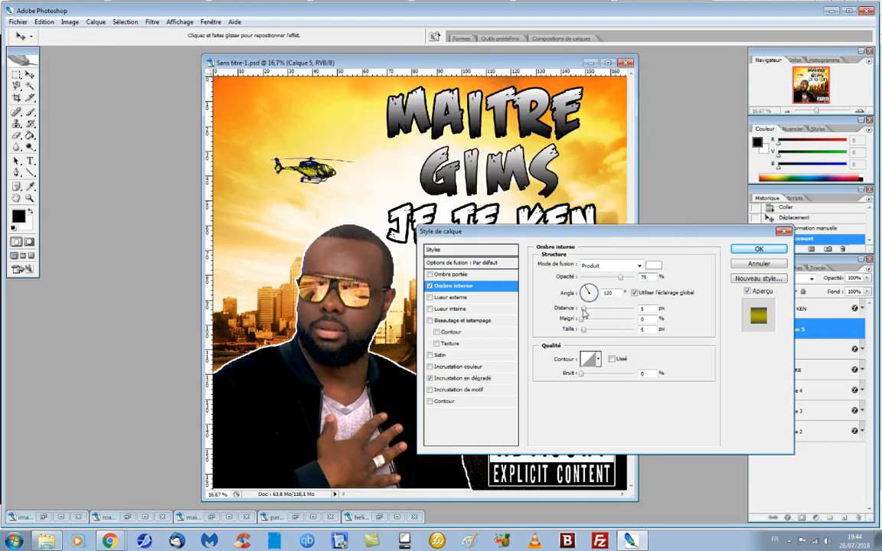
{"action": "left_click_drag", "start_coordinate": [591, 295], "coordinate": [591, 288]}
{"action": "left_click", "coordinate": [758, 249]}
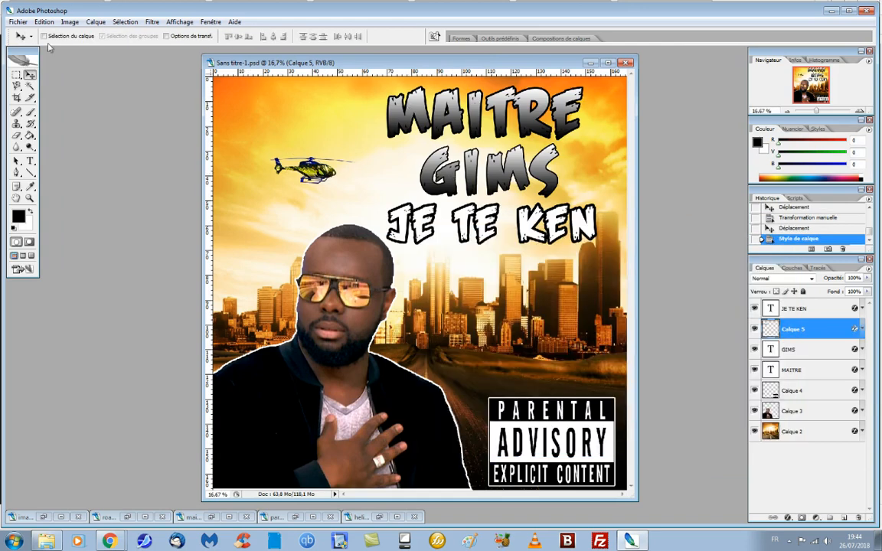
Export the cover for the web as a JPEG named test in the Bureau folder
{"action": "left_click", "coordinate": [17, 22]}
{"action": "left_click", "coordinate": [59, 159]}
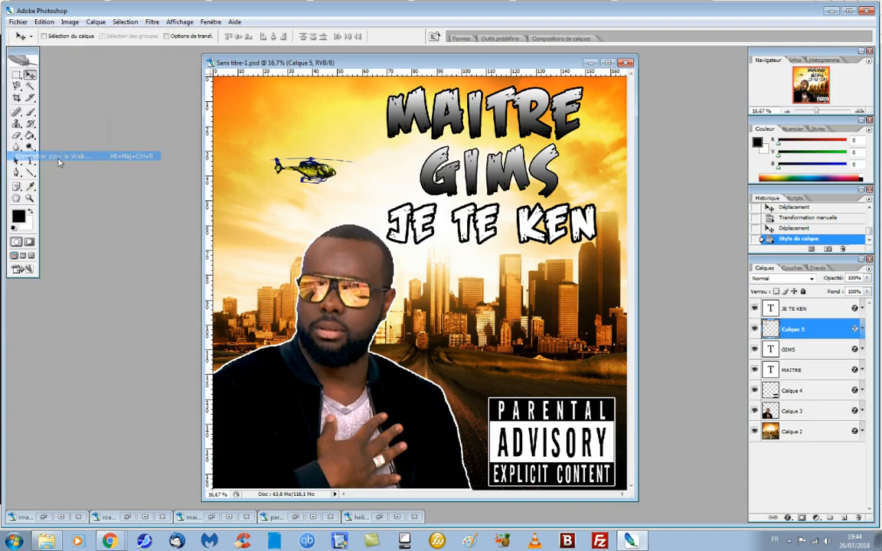
{"action": "left_click", "coordinate": [383, 267]}
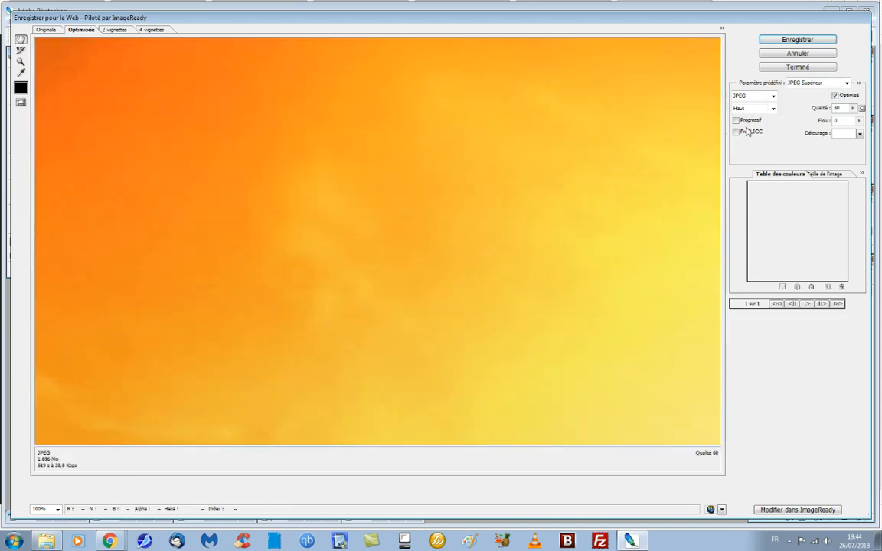
{"action": "left_click", "coordinate": [797, 39]}
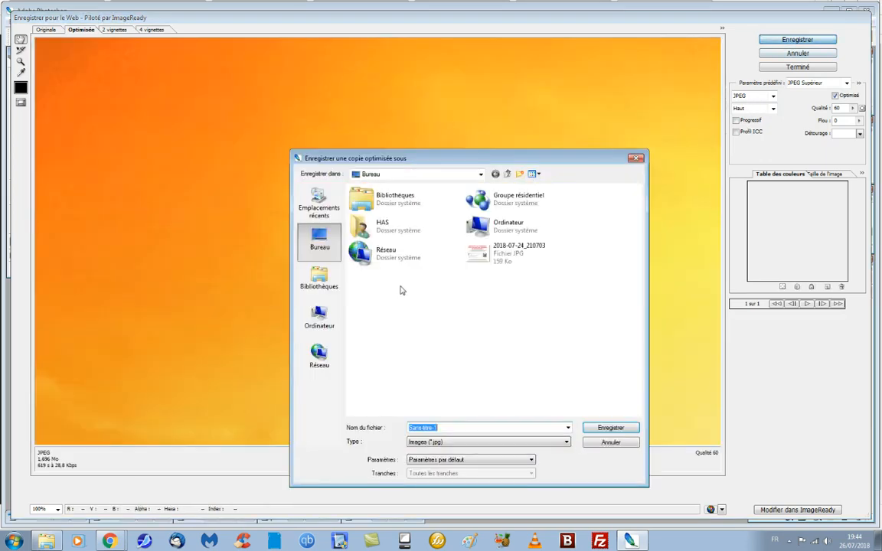
{"action": "type", "text": "test"}
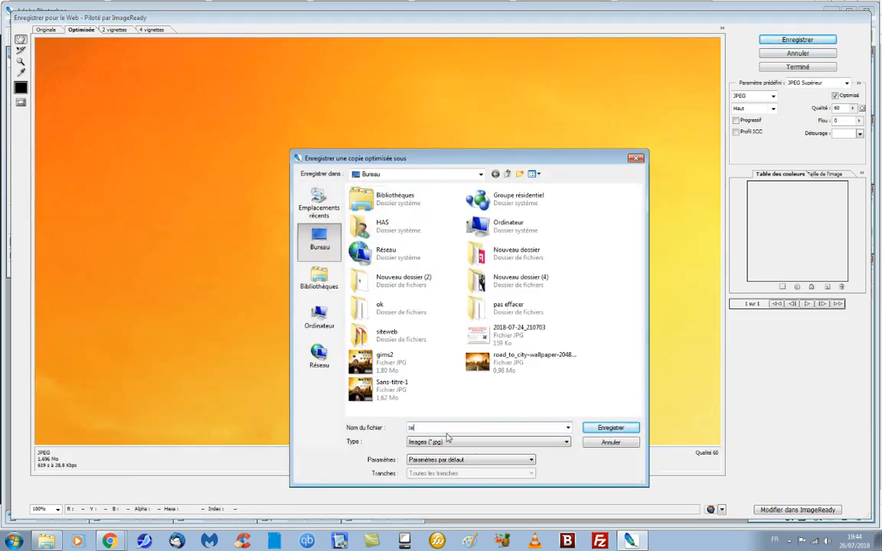
{"action": "left_click", "coordinate": [610, 428]}
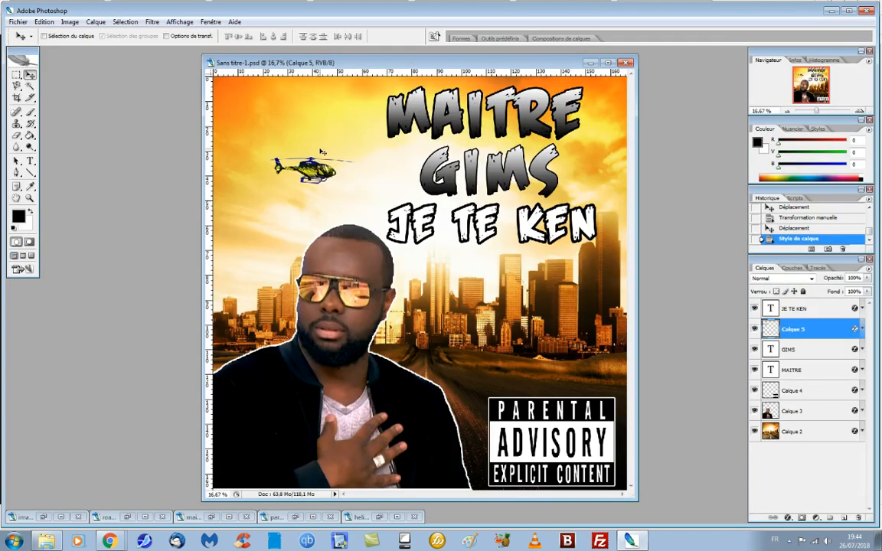
Save the layered cover in Photoshop format as test in the Bureau folder, with maximised compatibility
{"action": "left_click", "coordinate": [18, 21]}
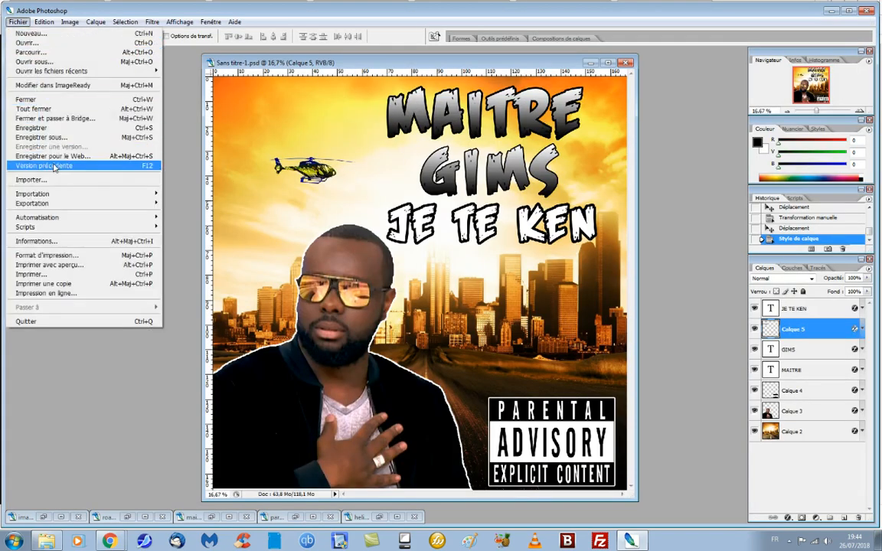
{"action": "left_click", "coordinate": [46, 137]}
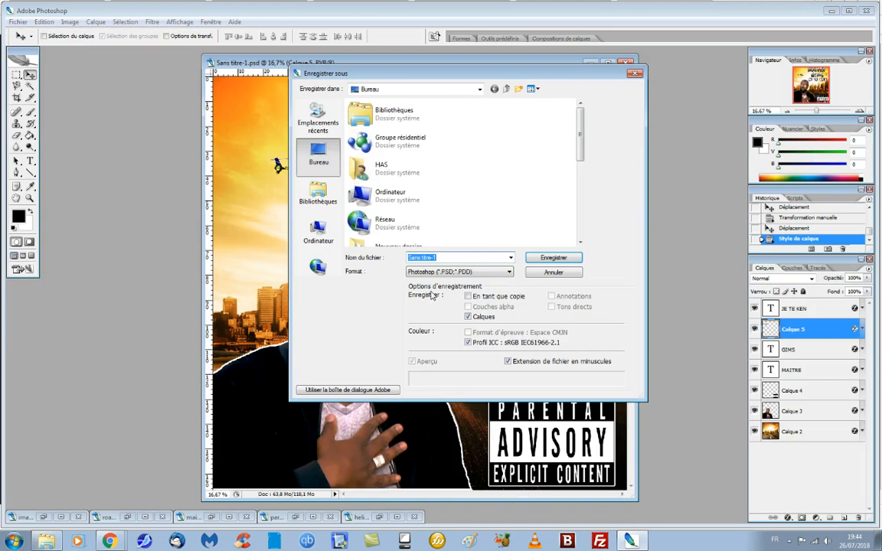
{"action": "type", "text": "test"}
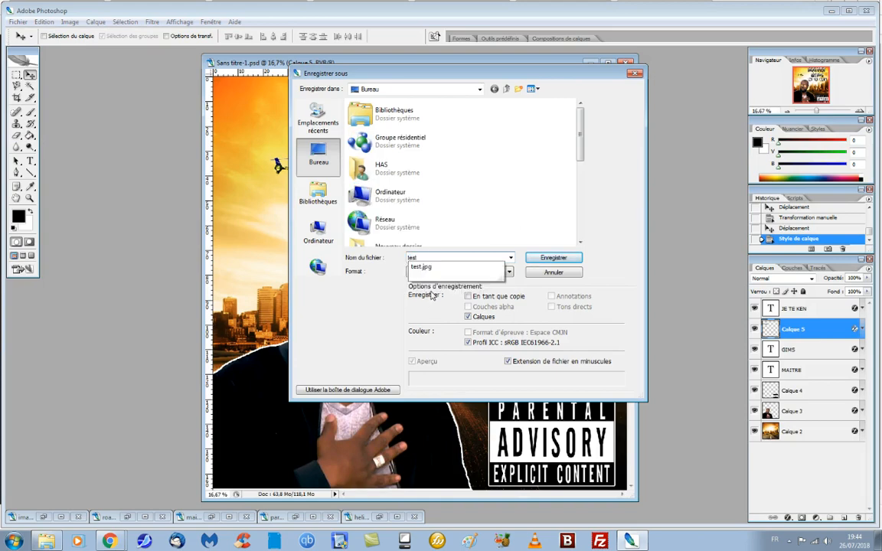
{"action": "left_click", "coordinate": [629, 246]}
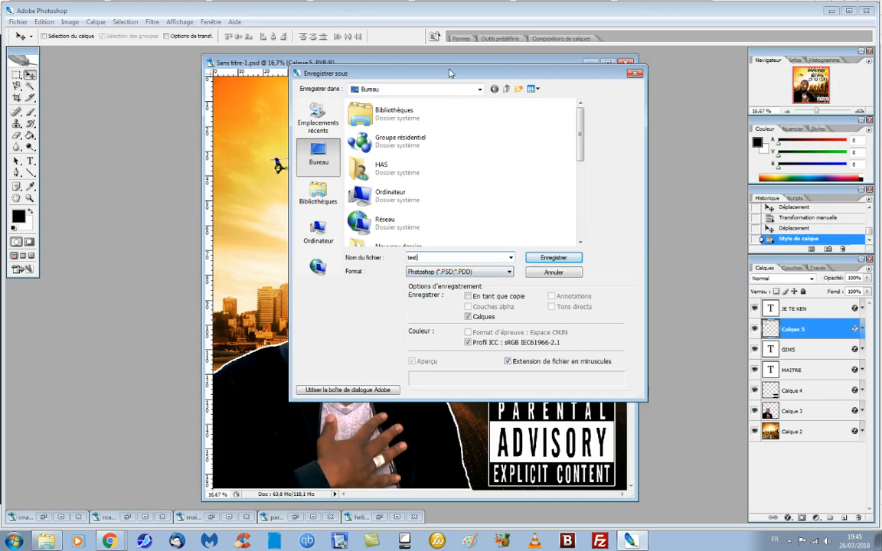
{"action": "left_click", "coordinate": [438, 90]}
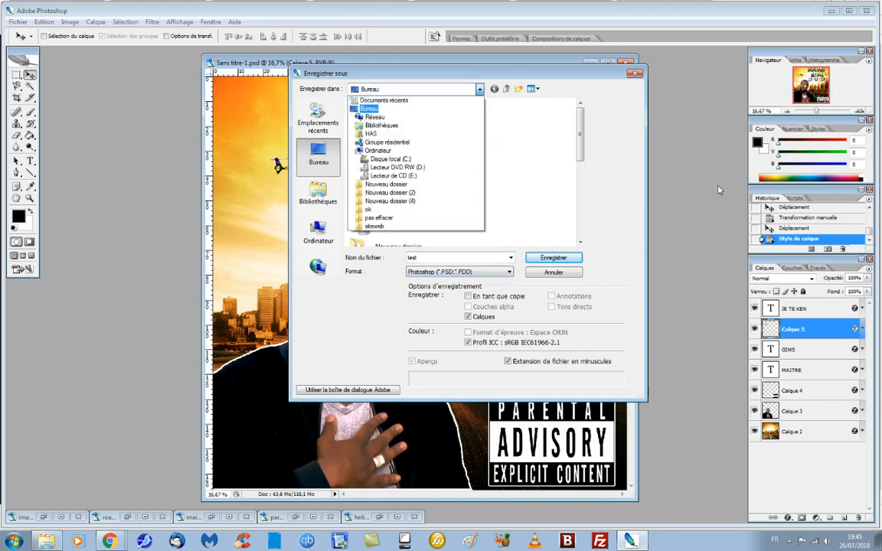
{"action": "left_click", "coordinate": [656, 153]}
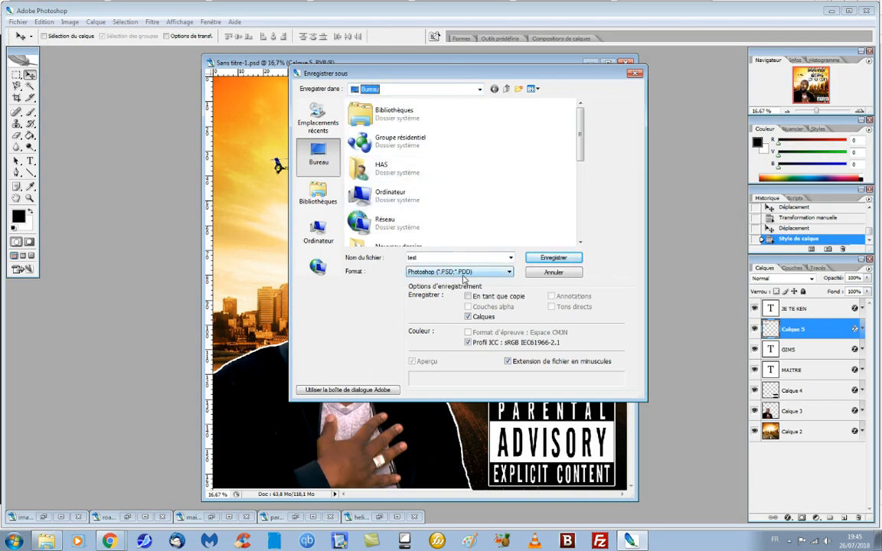
{"action": "left_click", "coordinate": [560, 260]}
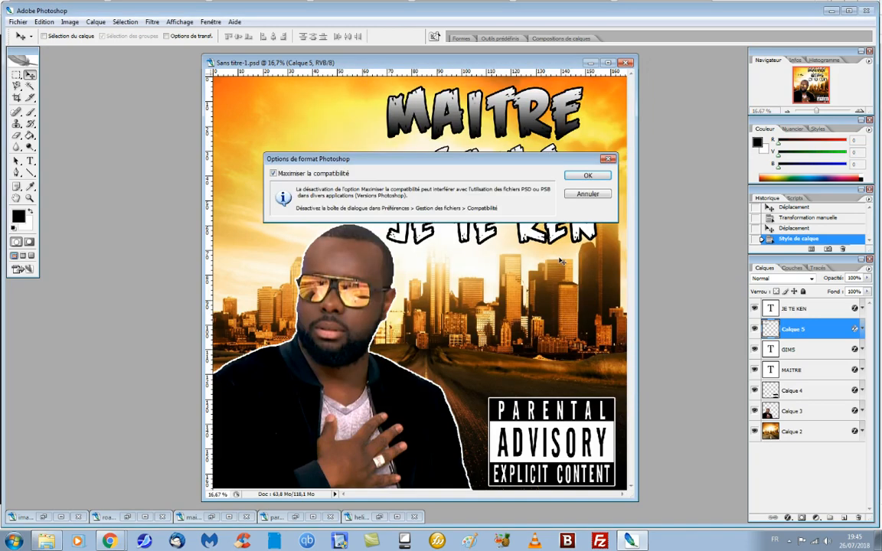
{"action": "left_click", "coordinate": [591, 174]}
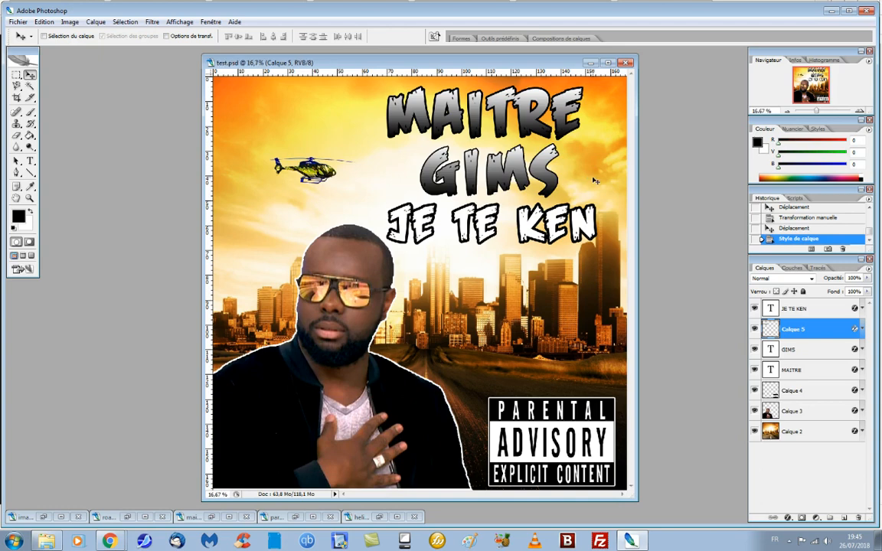
Close the test.psd document and quit Photoshop without saving the changes to the remaining open source images
{"action": "left_click", "coordinate": [626, 63]}
{"action": "left_click", "coordinate": [867, 11]}
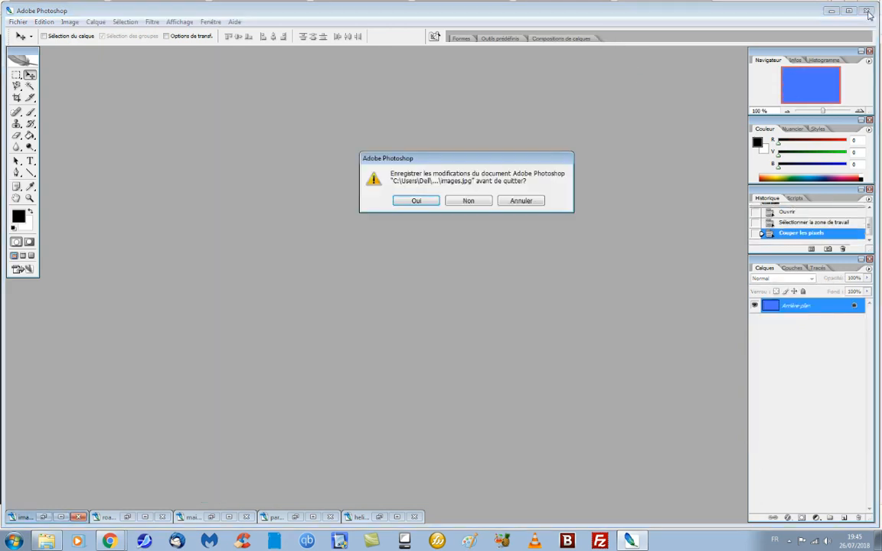
{"action": "left_click", "coordinate": [470, 203]}
{"action": "left_click", "coordinate": [473, 203]}
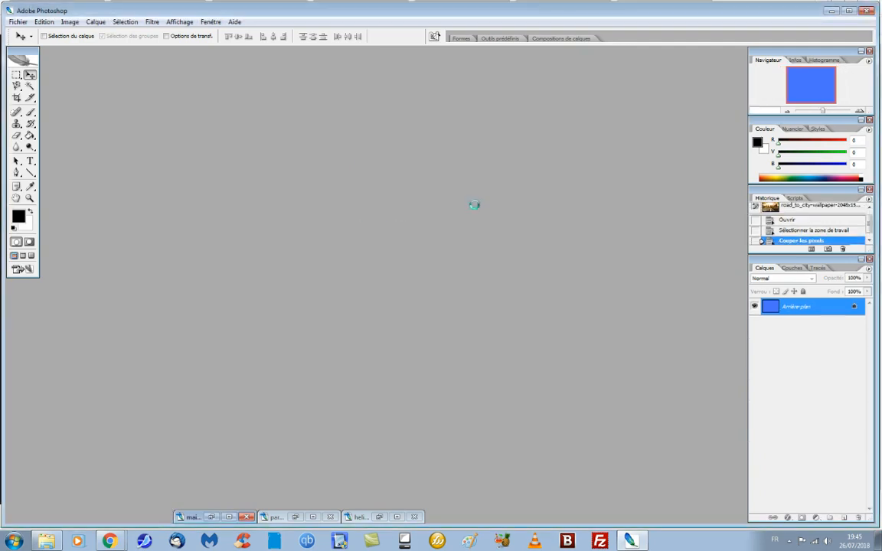
{"action": "left_click", "coordinate": [475, 204]}
{"action": "left_click", "coordinate": [475, 203]}
{"action": "left_click", "coordinate": [475, 201]}
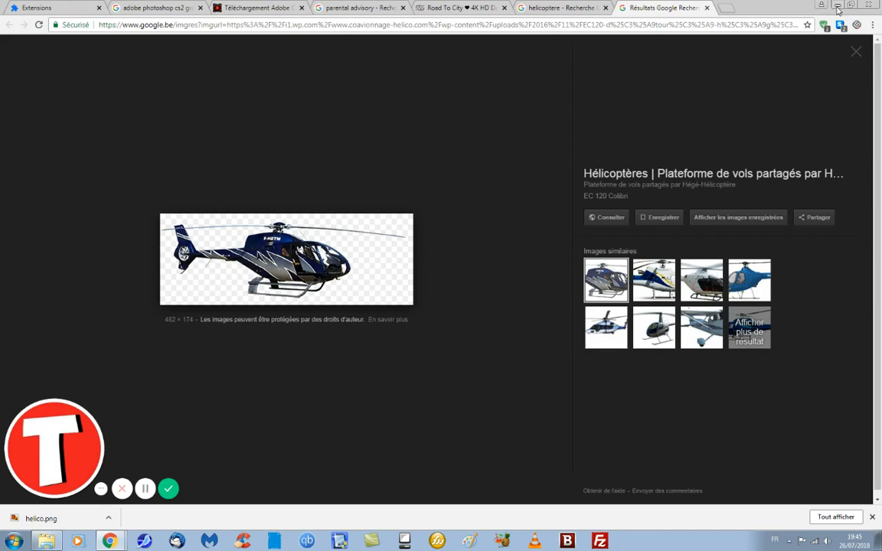
Move the exported test JPEG to the middle of the desktop and open it in Visionneuse de photos Windows
{"action": "left_click", "coordinate": [838, 7]}
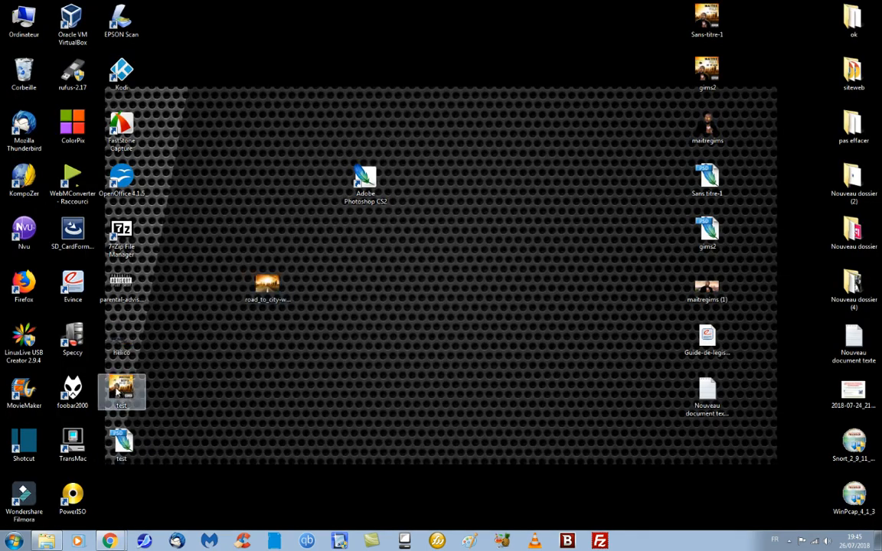
{"action": "left_click_drag", "start_coordinate": [122, 389], "coordinate": [381, 349]}
{"action": "right_click", "coordinate": [381, 348]}
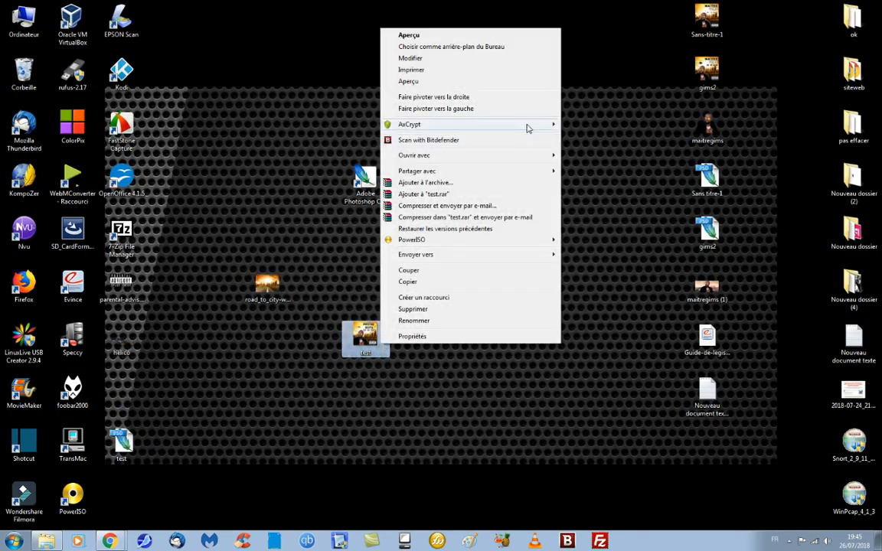
{"action": "mouse_move", "coordinate": [521, 154]}
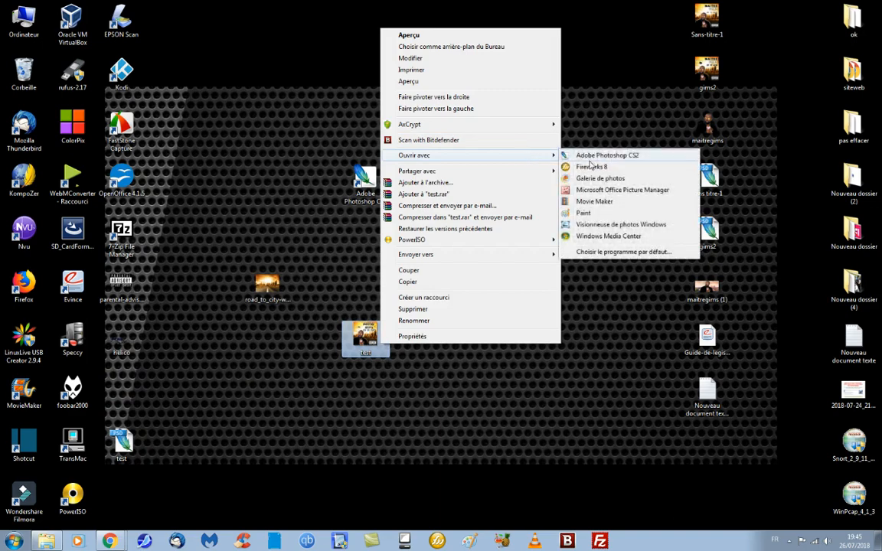
{"action": "left_click", "coordinate": [605, 224]}
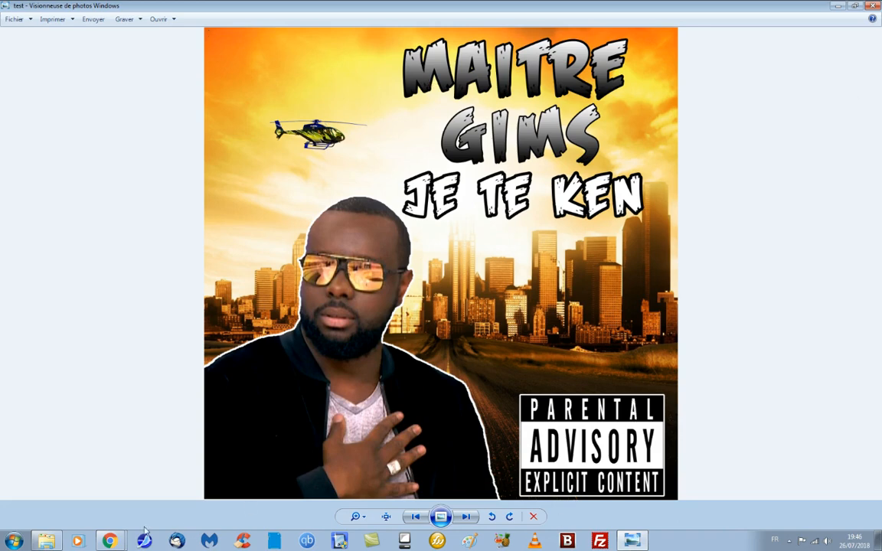
{"action": "mouse_move", "coordinate": [109, 539]}
{"action": "left_click", "coordinate": [130, 499]}
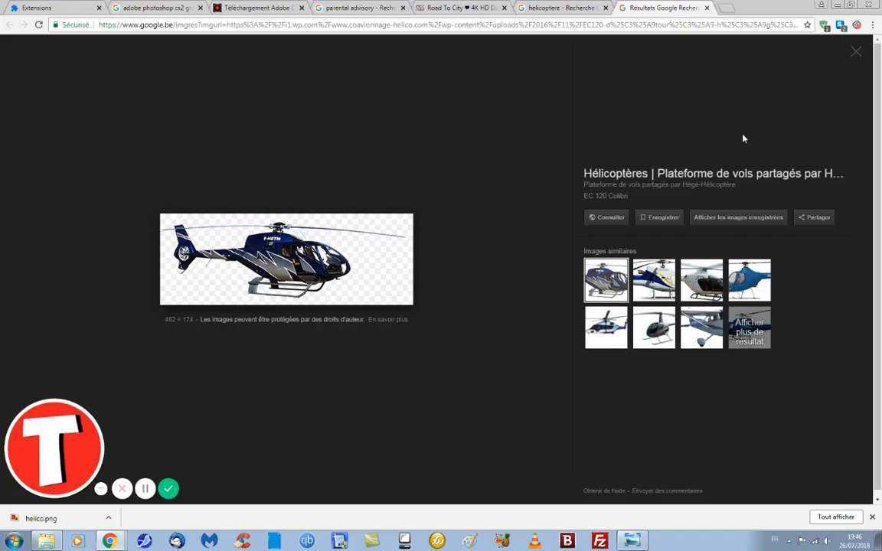